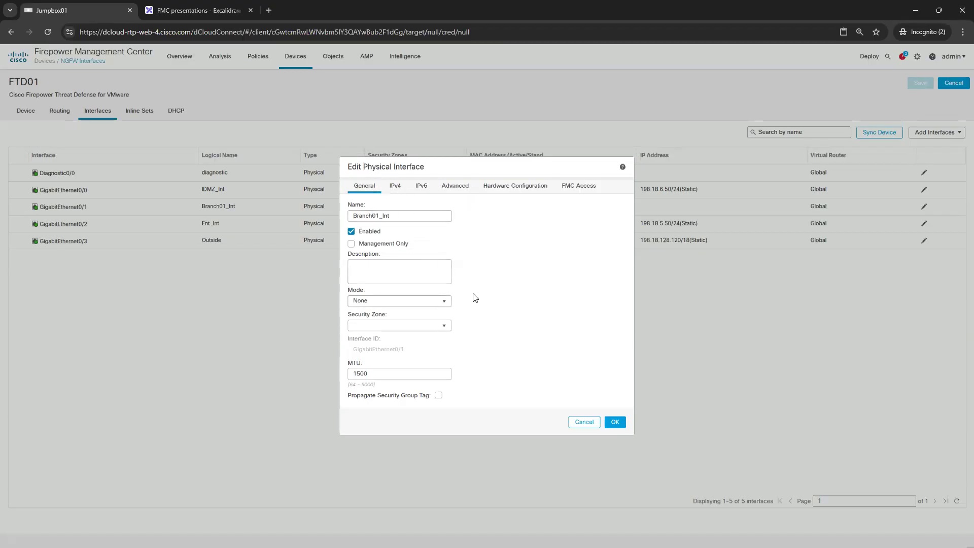
Create a security zone named Branch02 from the Branch01_Int interface settings, but assign the Branch01 zone to the interface
click(445, 326)
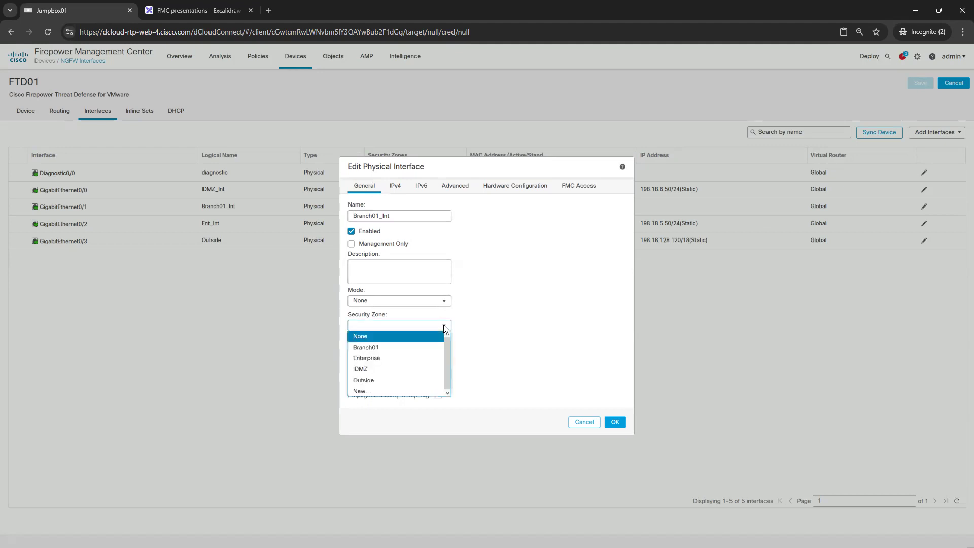
click(382, 349)
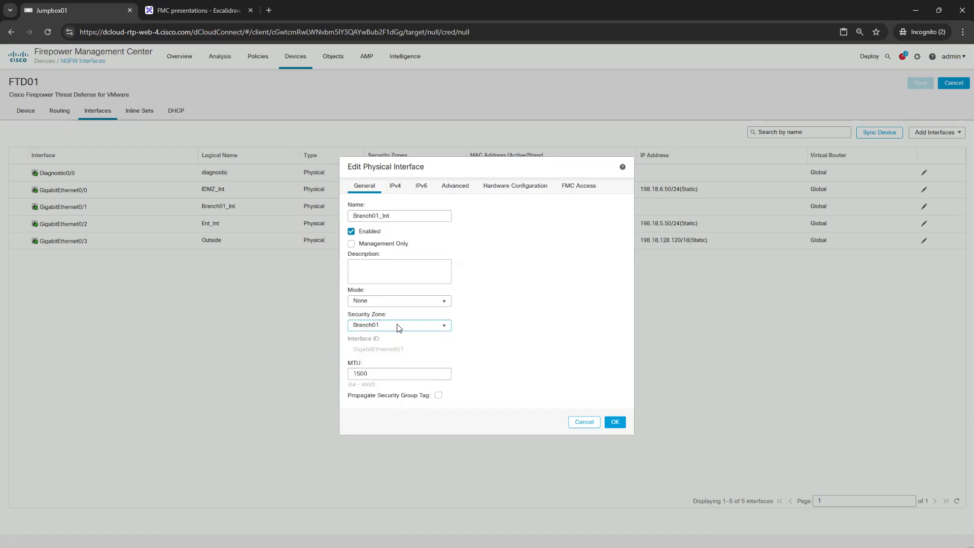
click(445, 329)
click(365, 392)
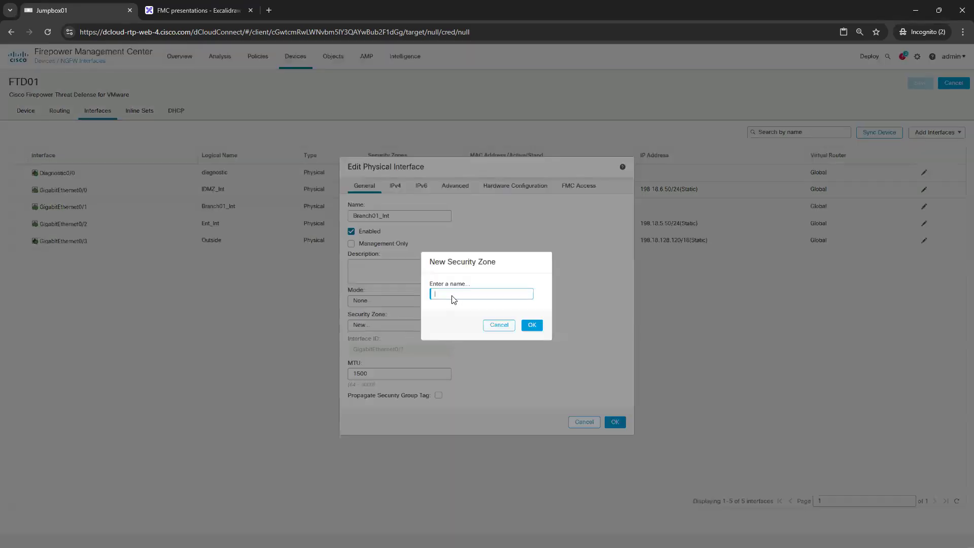
text(Branch02)
click(532, 324)
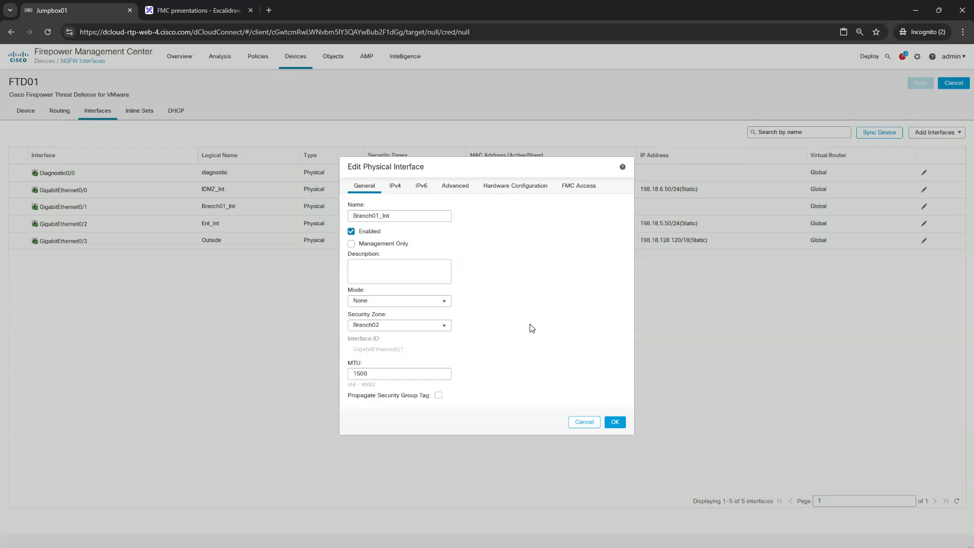
click(445, 327)
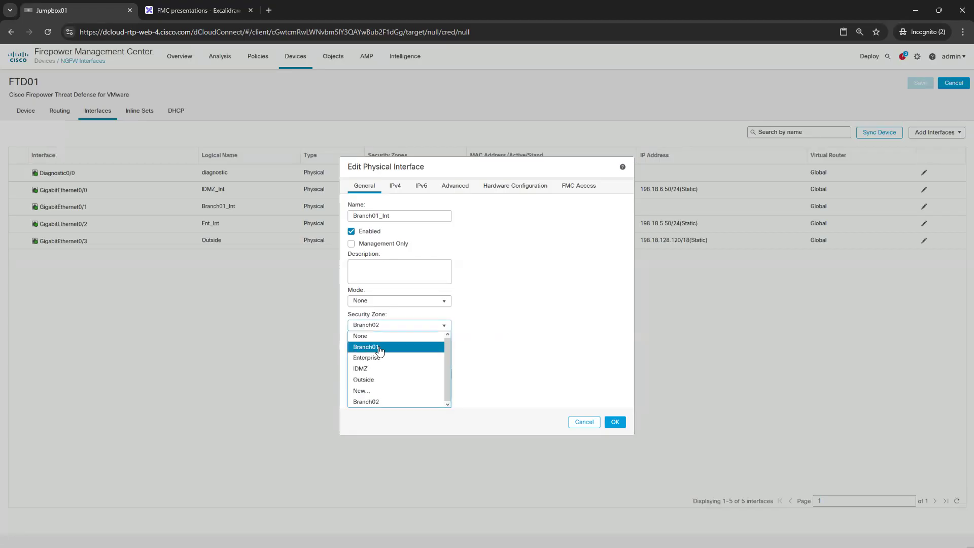
click(380, 348)
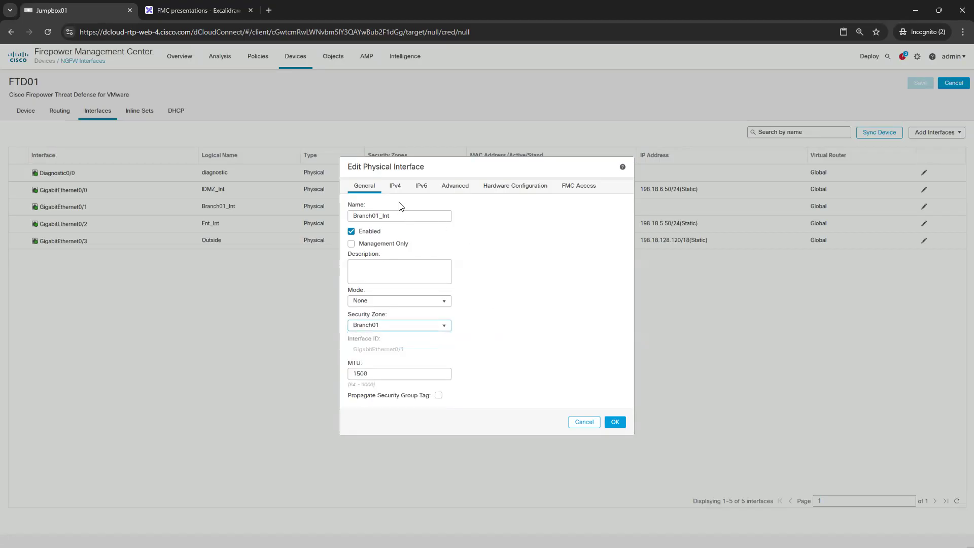
Give the Branch01_Int interface the static IPv4 address 198.18.7.50/24 and save the device's interface changes
click(396, 186)
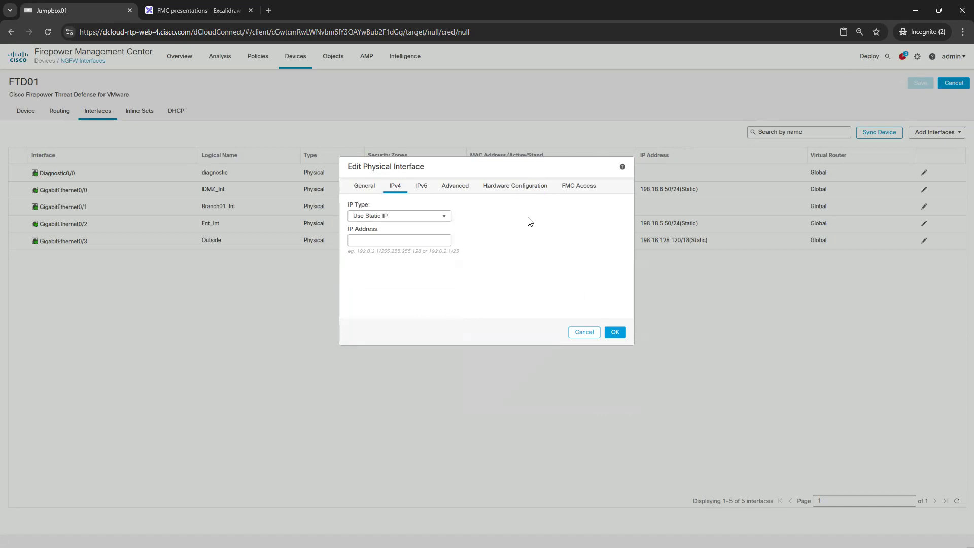
click(423, 240)
drag(493, 164, 466, 267)
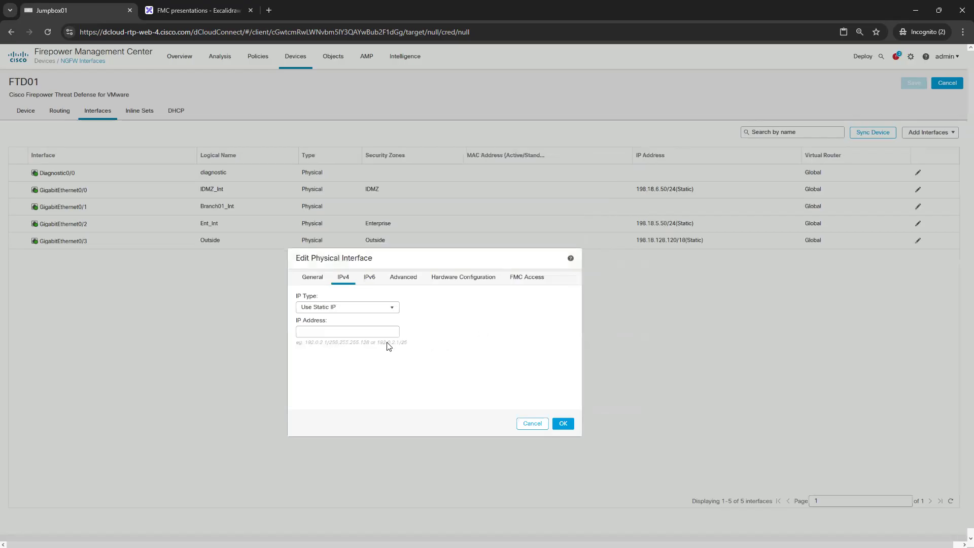
click(362, 332)
text(198.18.7.50/24)
click(564, 424)
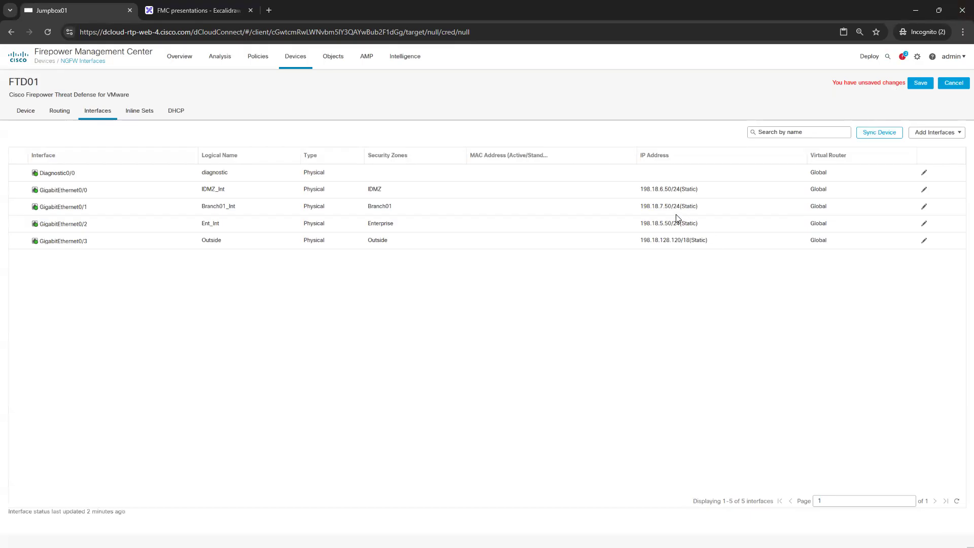
click(920, 84)
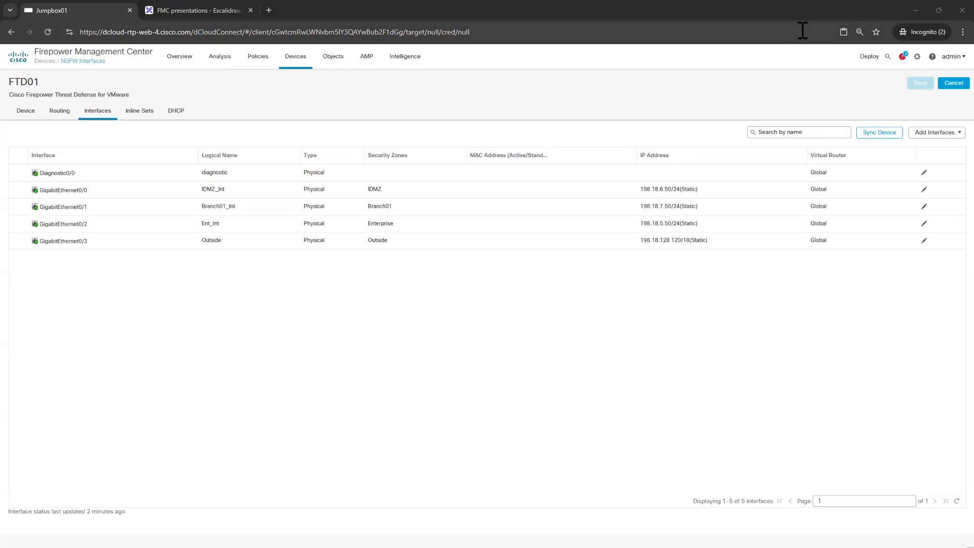
Check the deployment notifications for FTD01 and open the deployment history
click(903, 57)
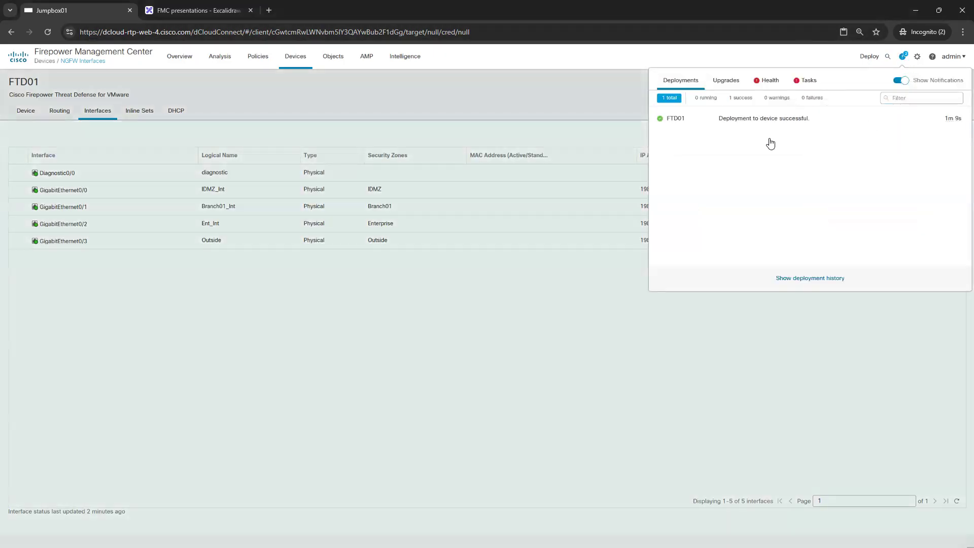
drag(791, 122, 719, 119)
click(918, 58)
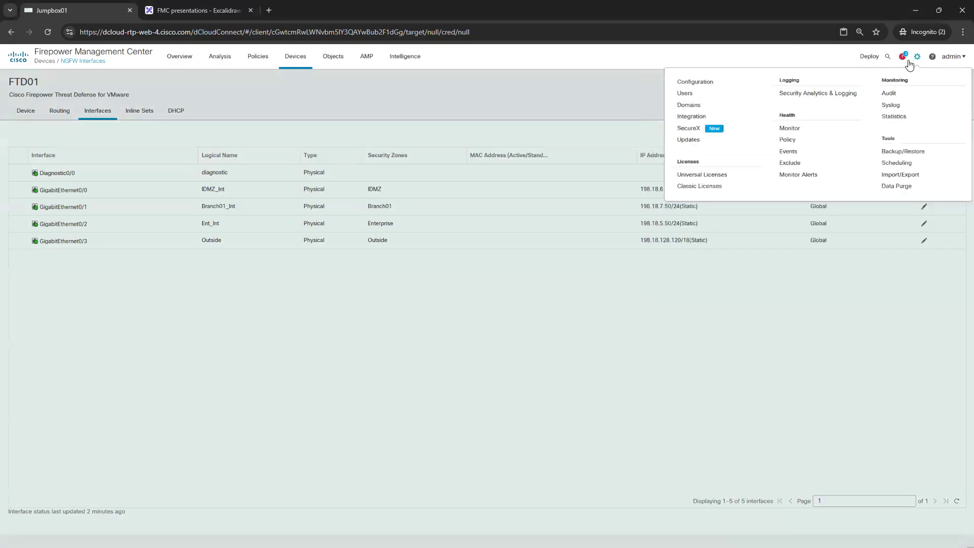
click(903, 57)
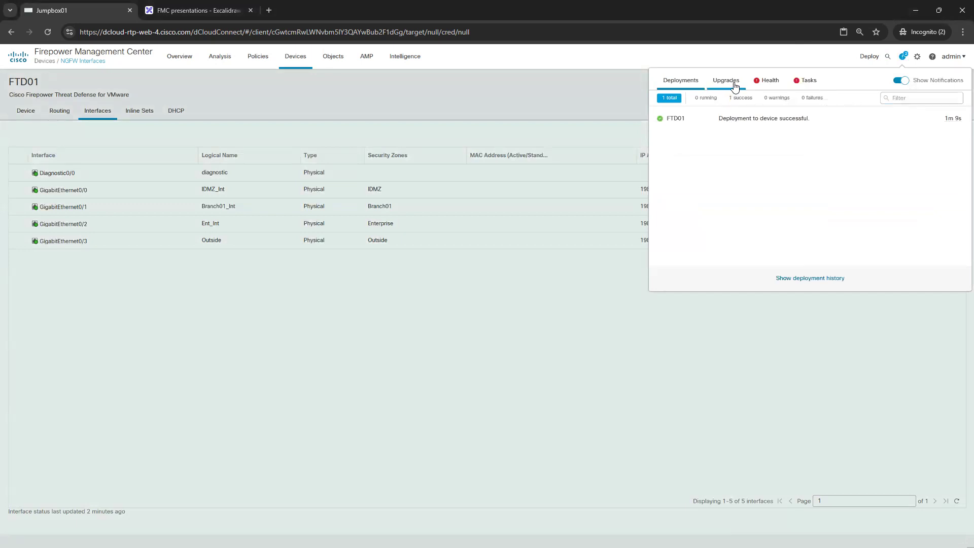
drag(735, 120, 821, 283)
click(818, 279)
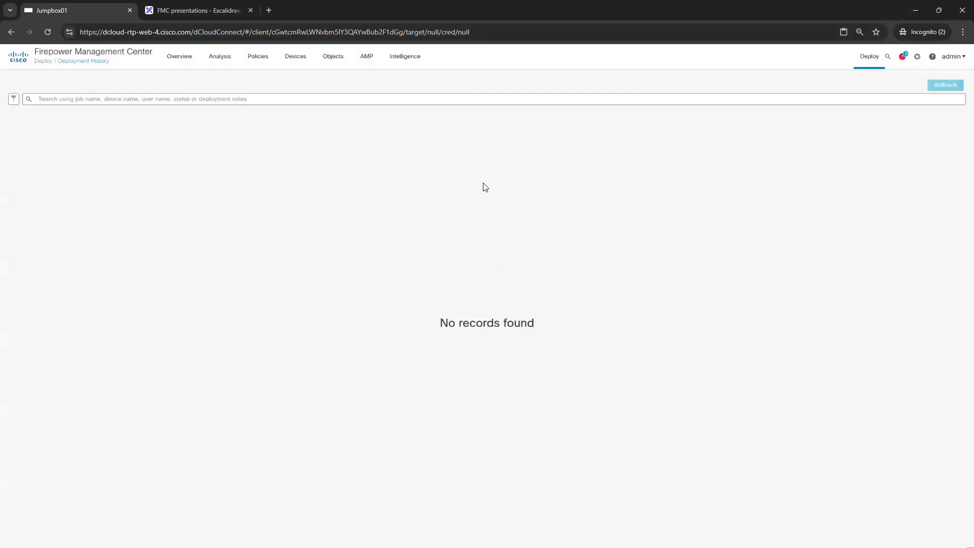
Open the pending deployments page and examine FTD01's pending access control, interface policy and security update changes
mouse_move(871, 59)
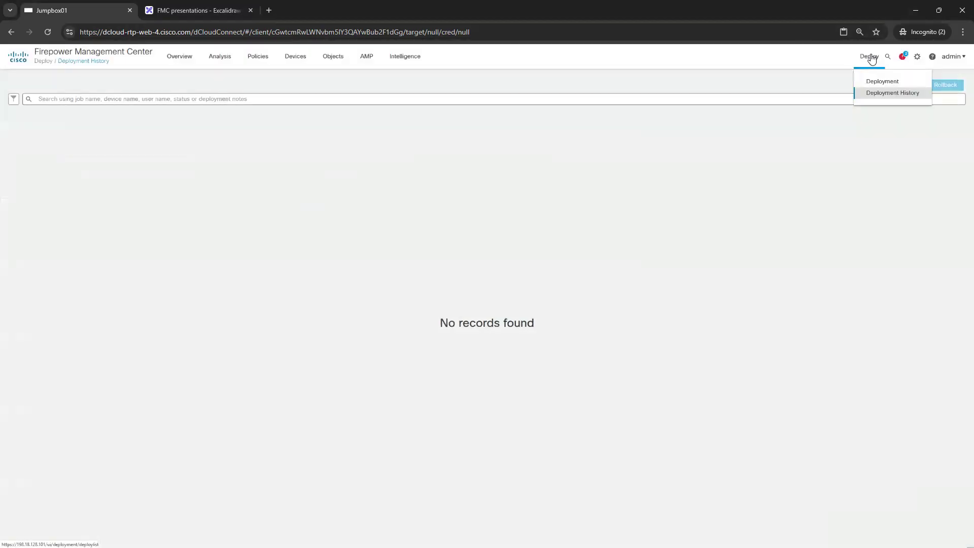
click(901, 60)
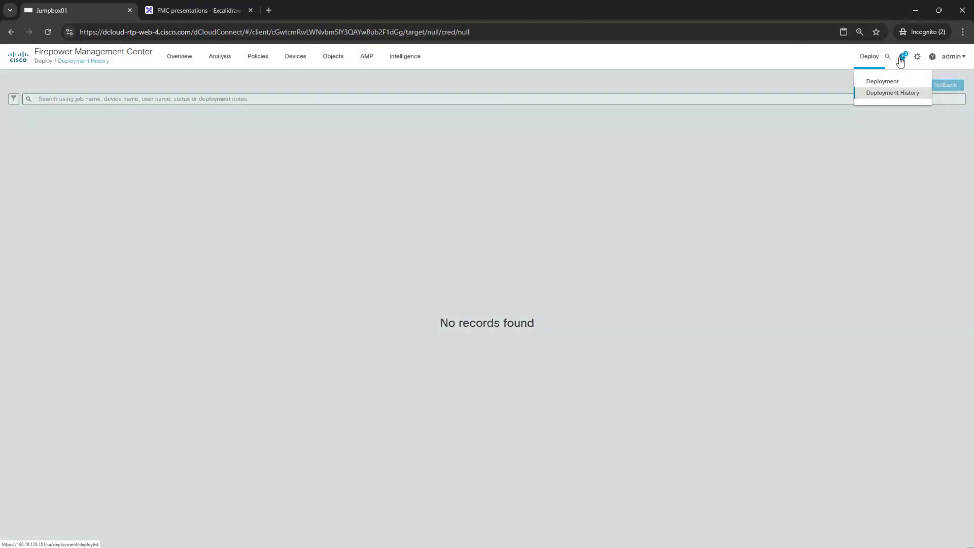
click(886, 81)
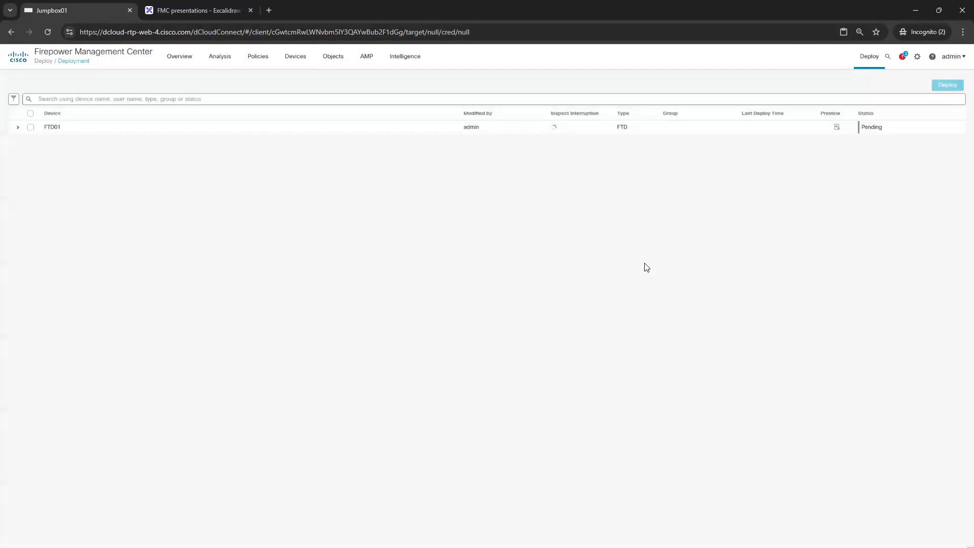
click(17, 128)
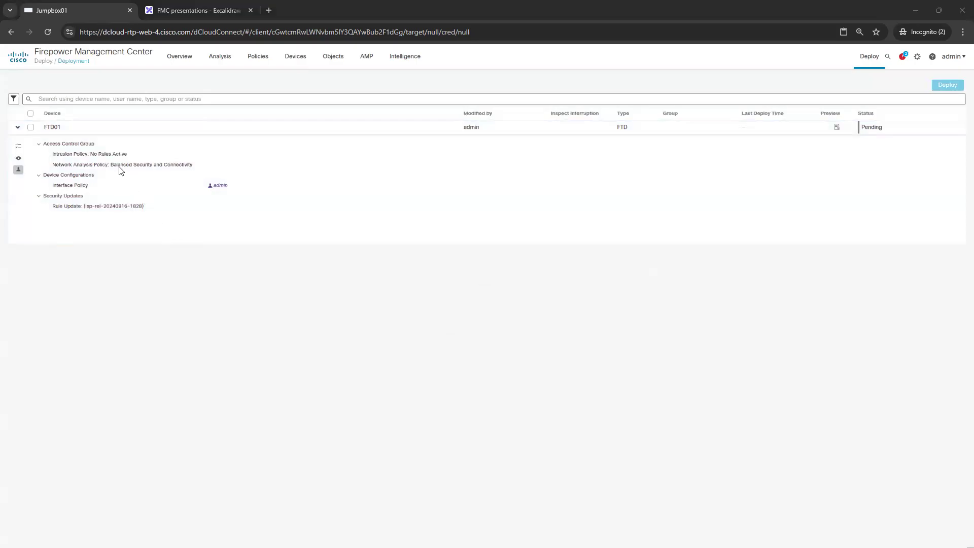
drag(150, 165, 61, 146)
mouse_move(88, 185)
mouse_down()
mouse_move(67, 188)
mouse_move(86, 187)
mouse_up()
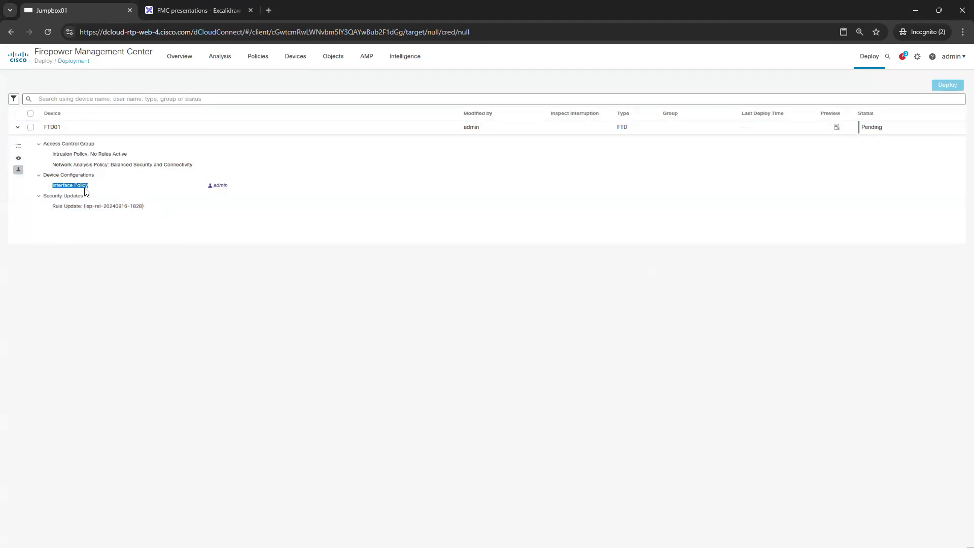
Select FTD01 for deployment and enter the deployment note "only interface config" in the confirmation dialog
click(31, 127)
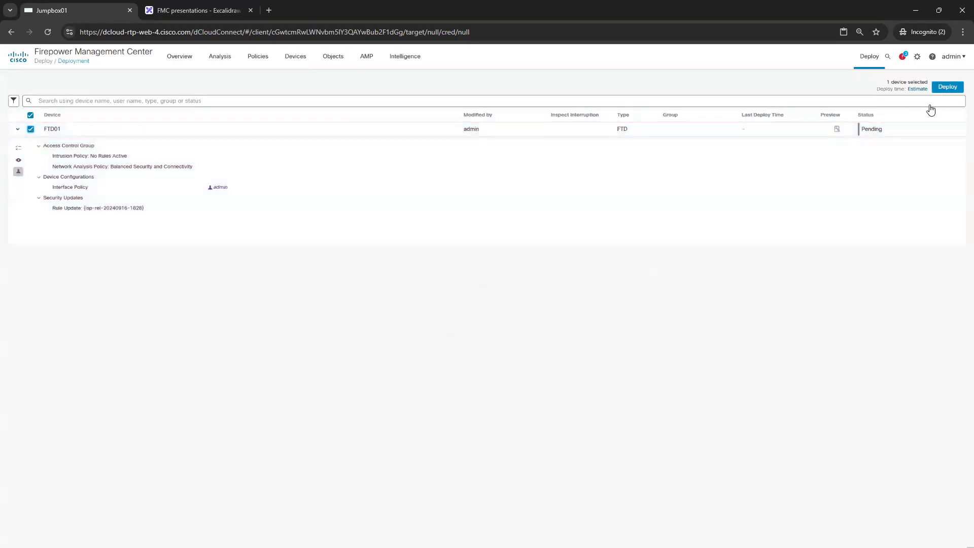
drag(866, 131, 881, 130)
click(947, 89)
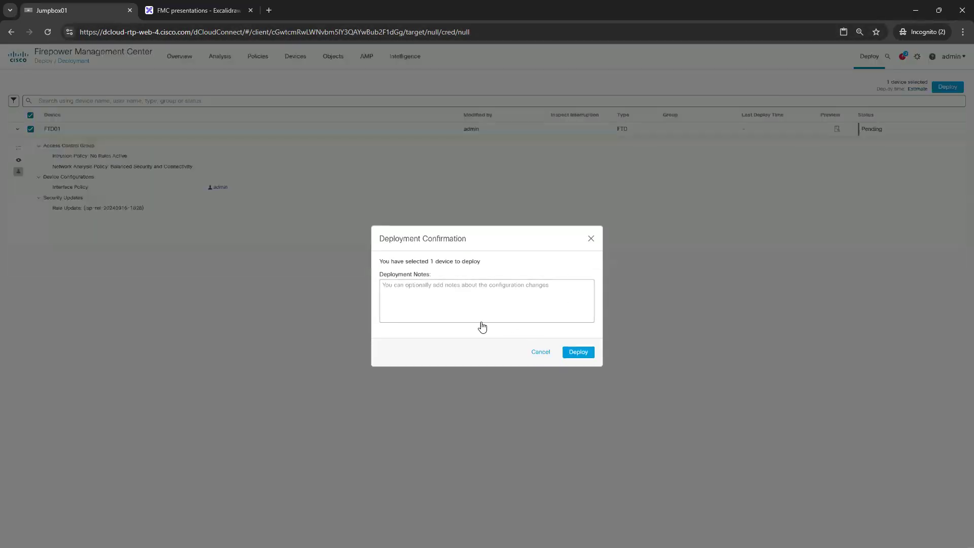
click(440, 290)
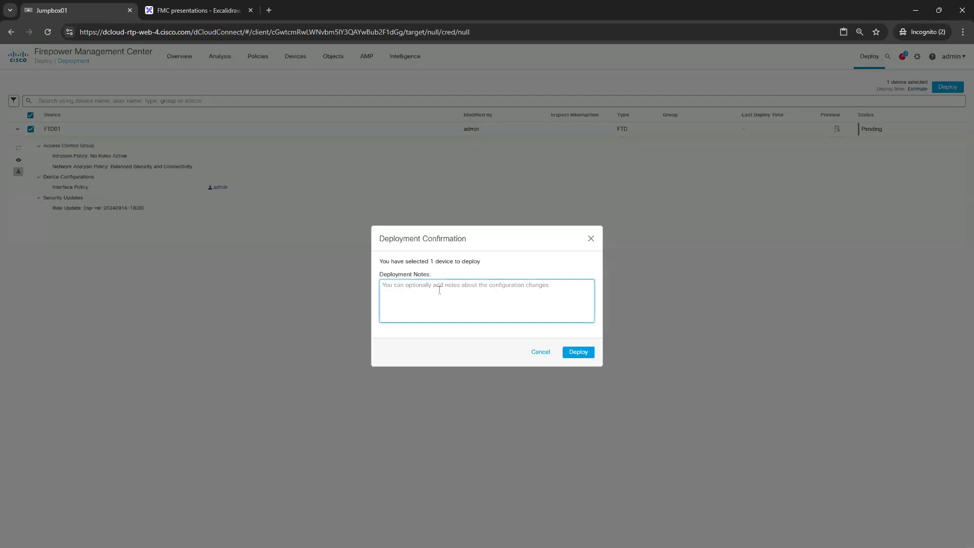
text(n)
key(BackSpace)
text(only int)
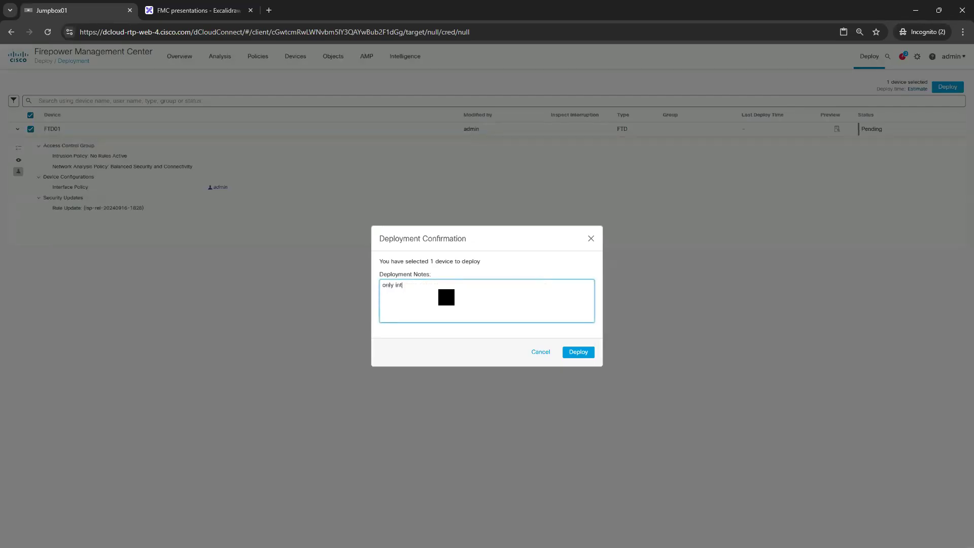
text(erface config)
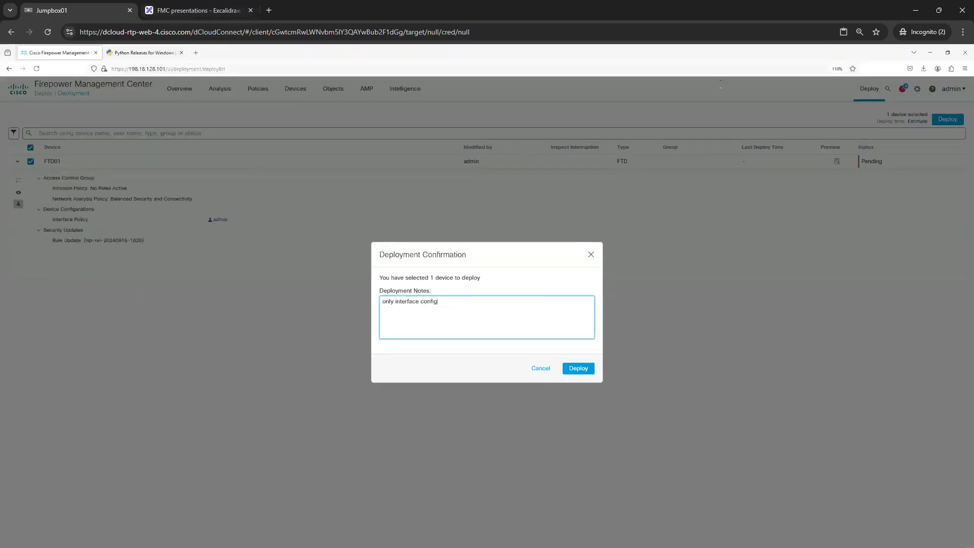
Switch to the mRemoteNG session for FTD01, enlarge its window and move it toward the middle of the desktop
click(933, 53)
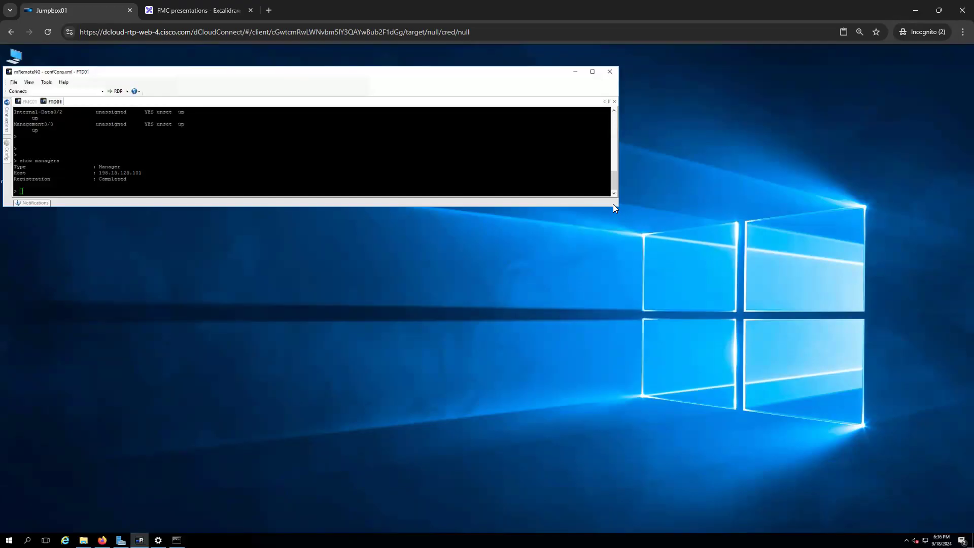
drag(619, 207, 763, 397)
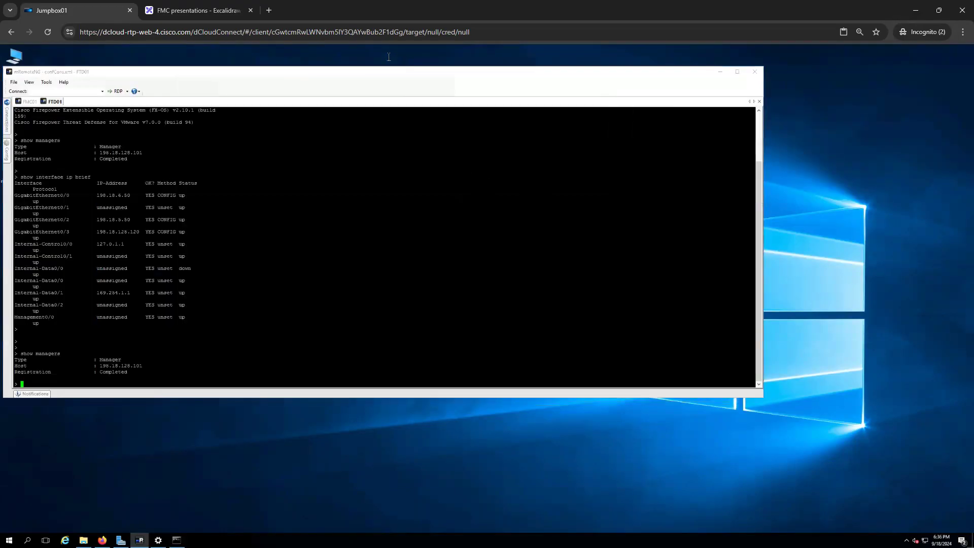
drag(364, 71, 491, 81)
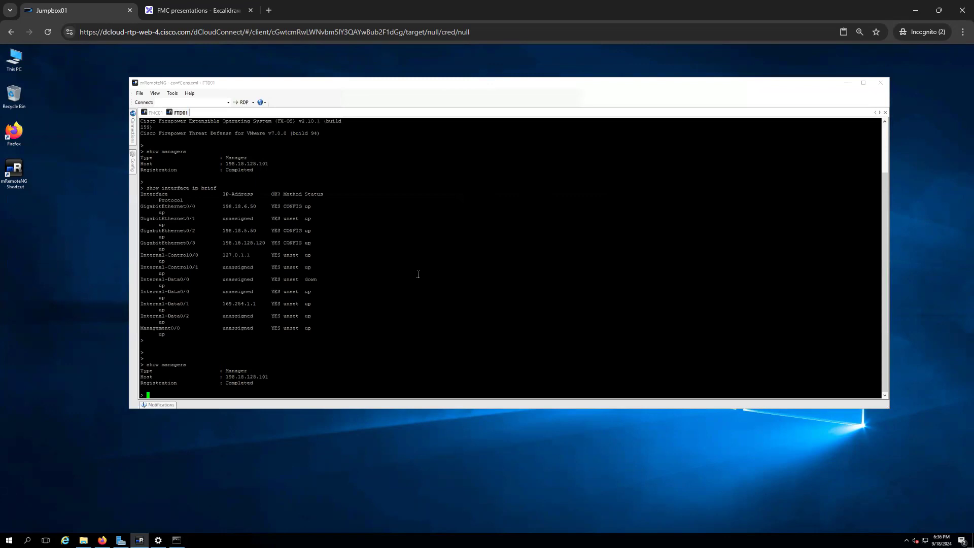
Run "show interface ip brief" on FTD01 and examine the IP address entry of GigabitEthernet0/1
key(Return)
key(Up)
key(Down)
key(Up)
key(Up)
key(Return)
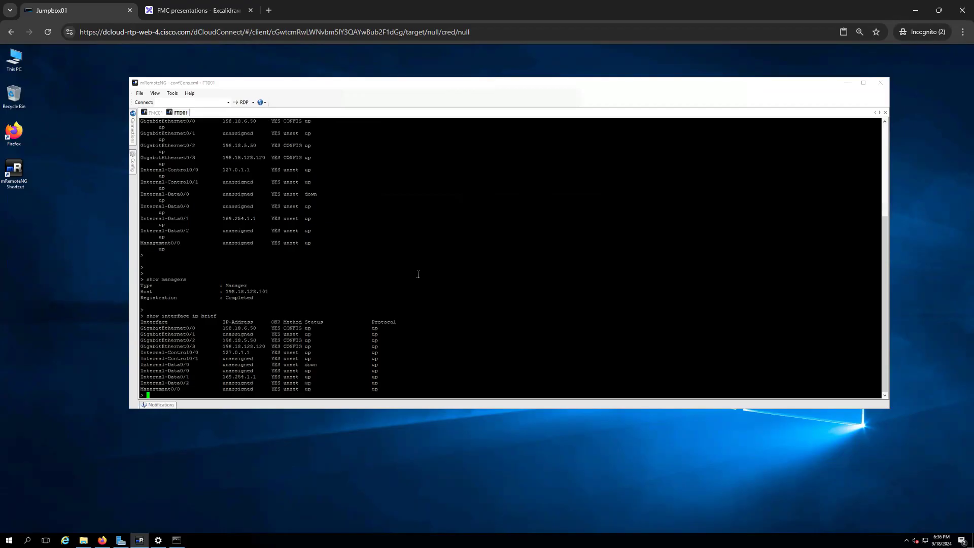
key(Return)
key(Return)
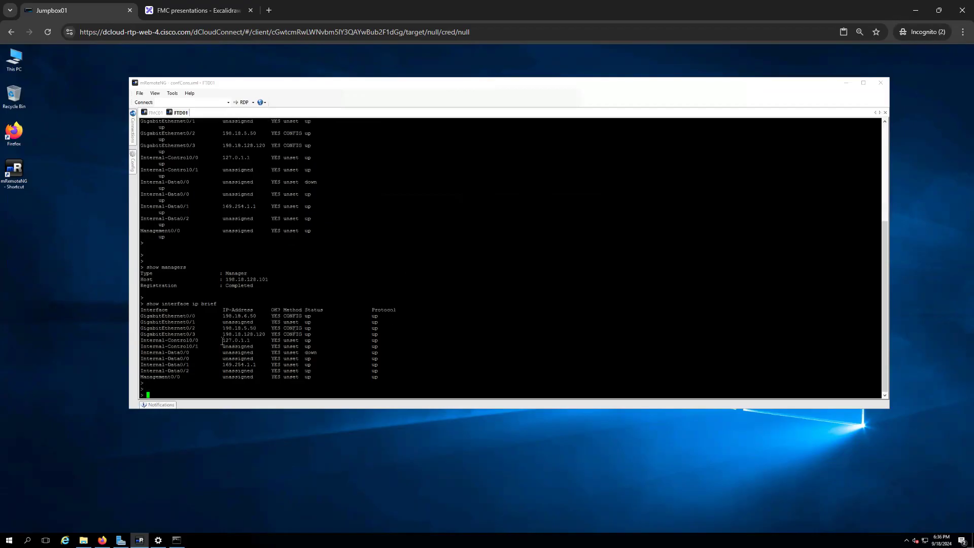
drag(219, 315, 266, 330)
drag(267, 328, 265, 322)
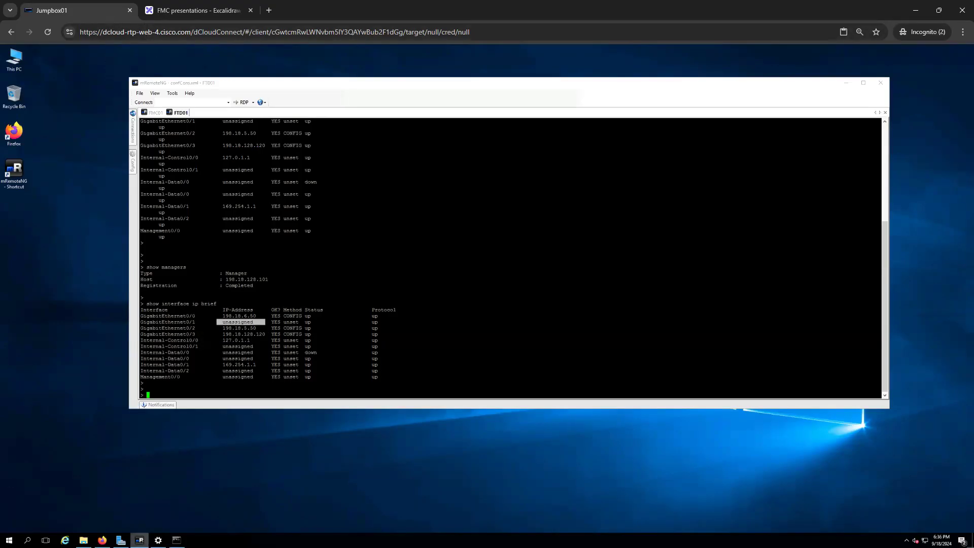
Return to Firepower Management Center in Firefox and confirm the deployment to FTD01
click(102, 541)
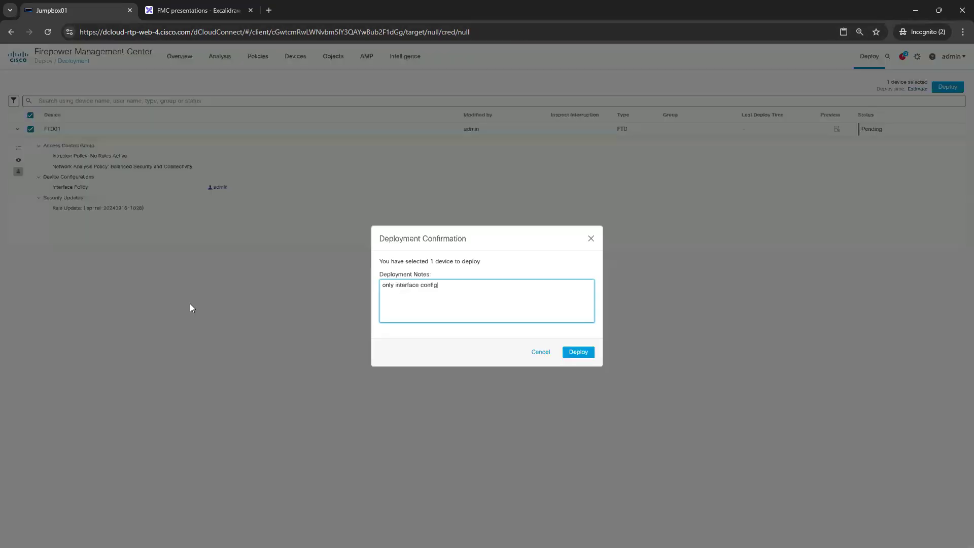
click(576, 352)
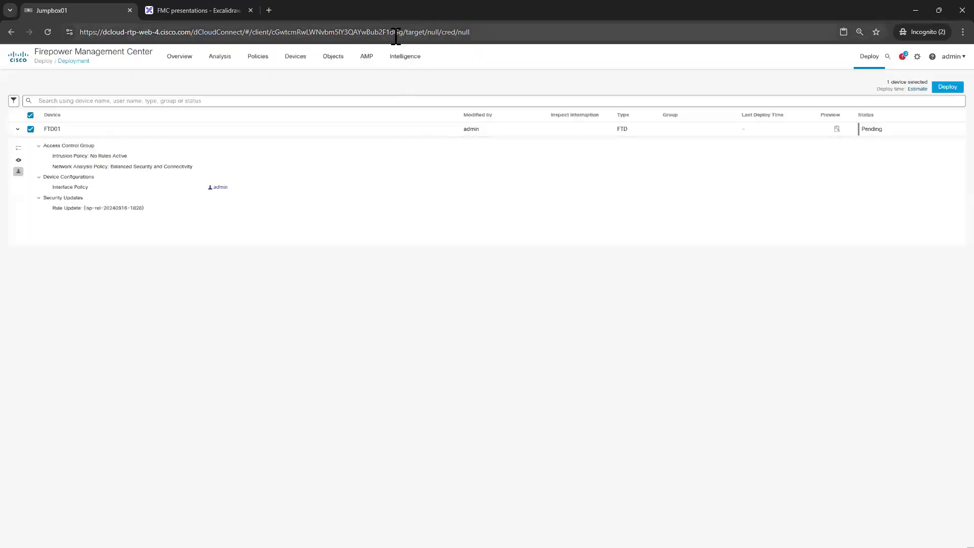
Switch back to the FTD01 session in mRemoteNG and rerun "show interface ip brief" to check GigabitEthernet0/1
mouse_move(395, 45)
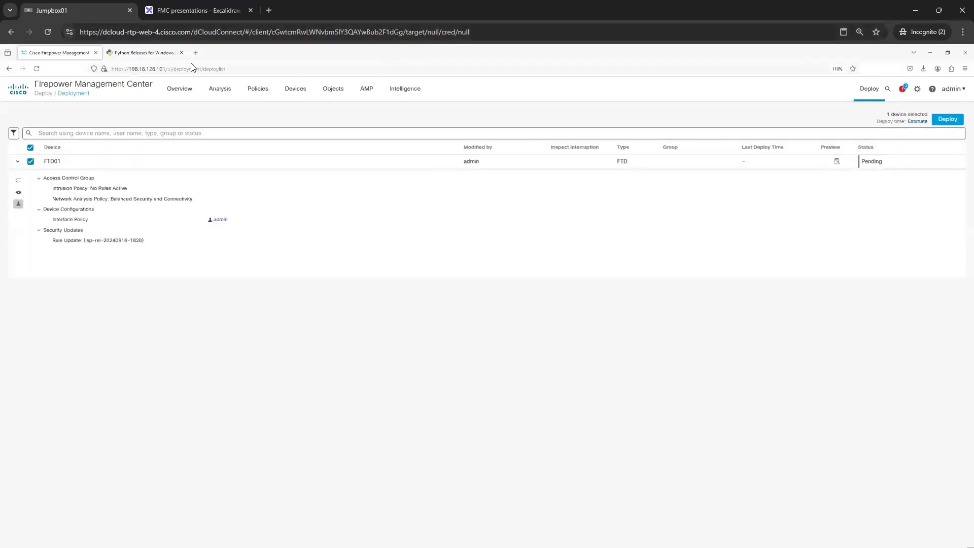
click(928, 57)
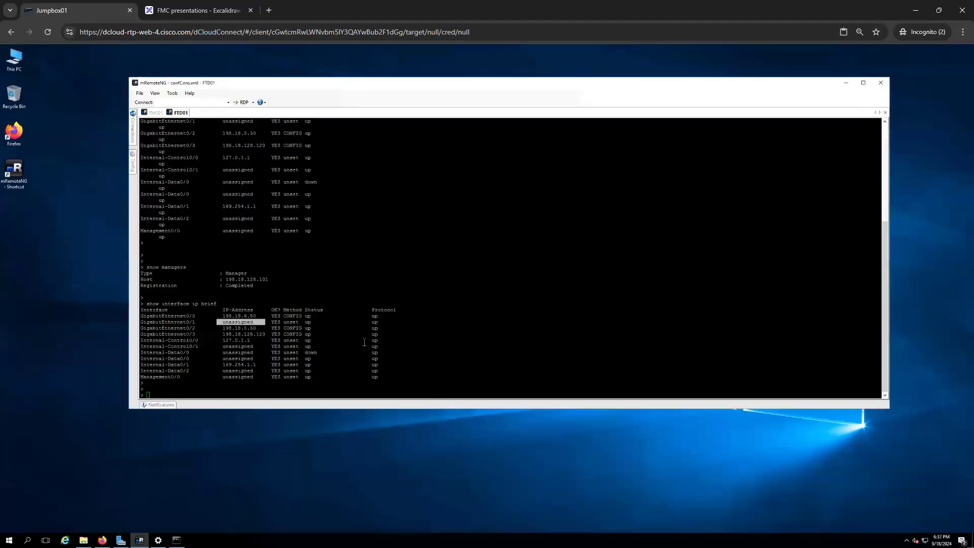
click(357, 346)
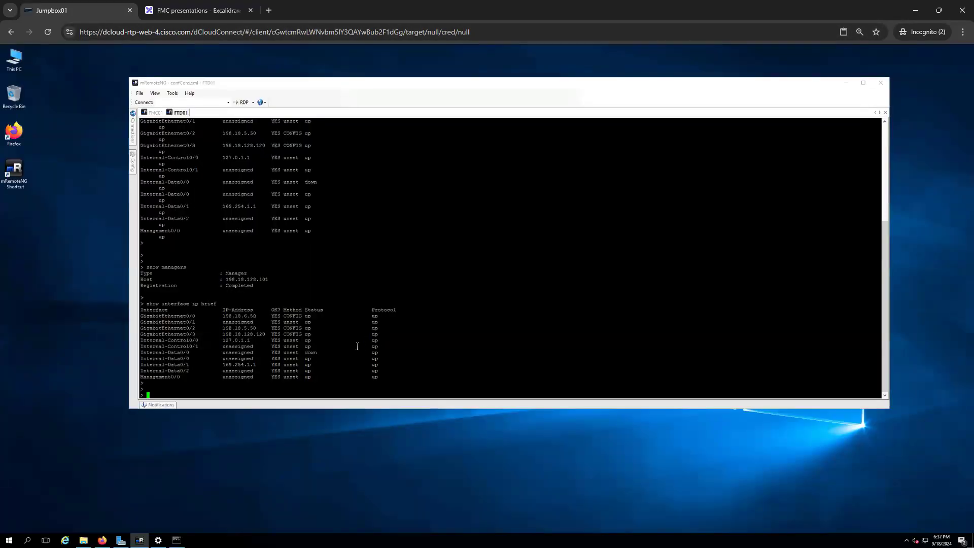
key(Return)
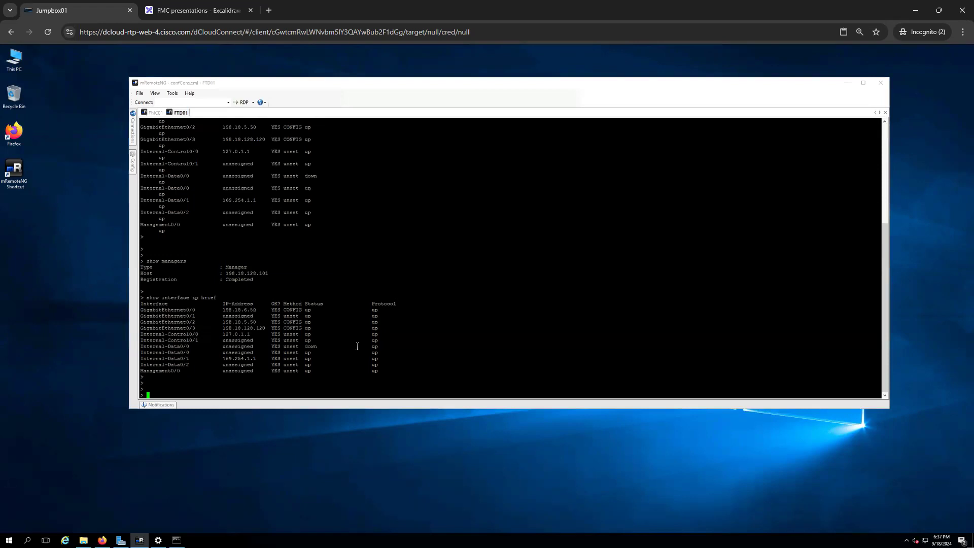
key(Up)
key(Return)
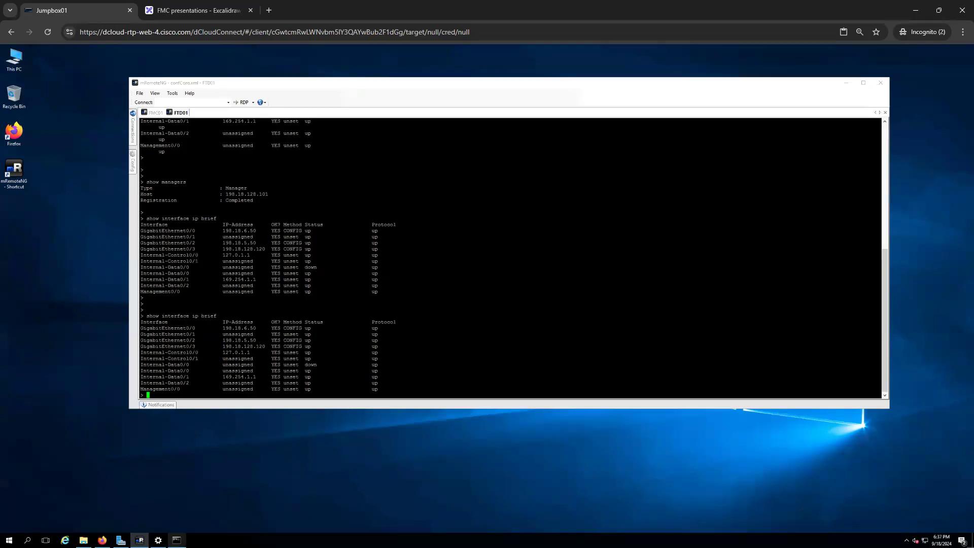
Bring up the Command Prompt window, move it to the desktop's upper right area and enlarge it
click(177, 541)
drag(146, 52, 822, 55)
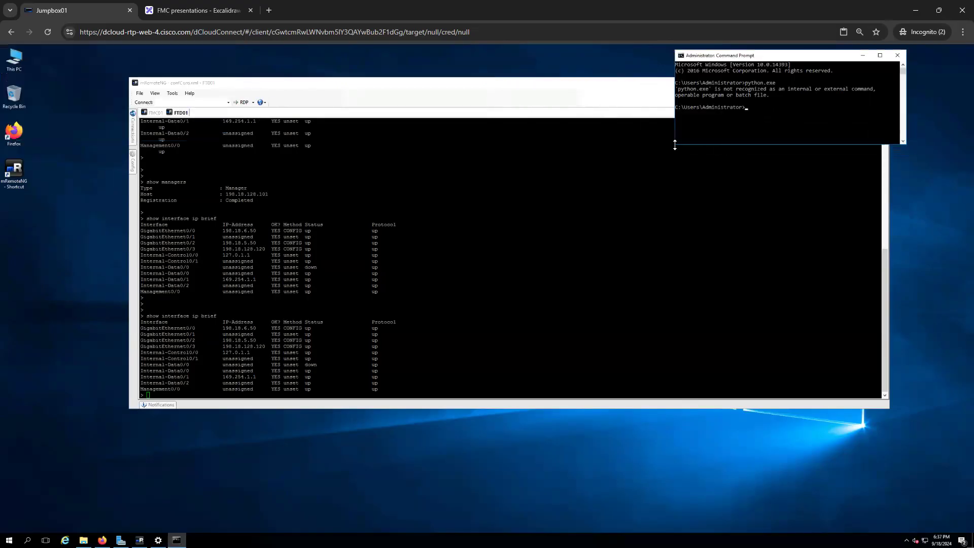
drag(601, 184, 463, 231)
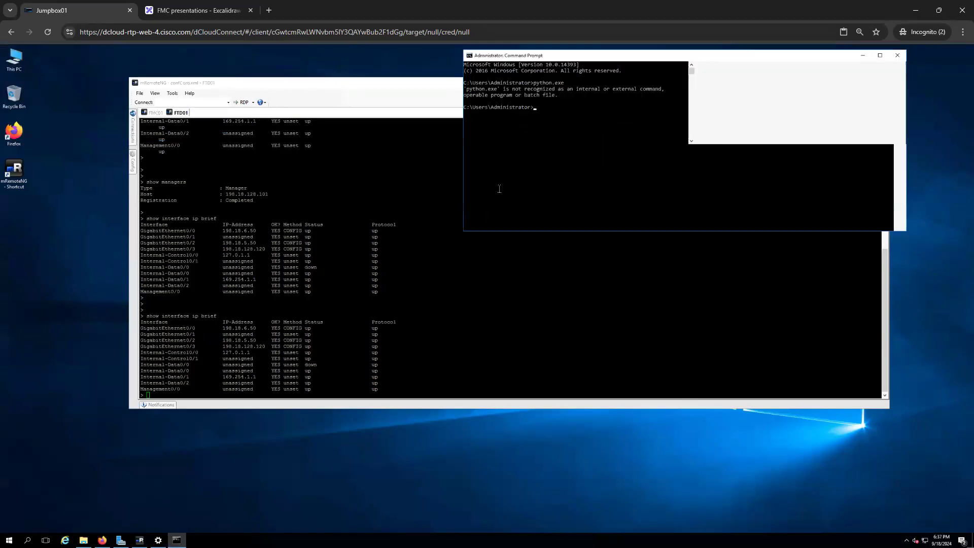
Ping 198.18.5.55 from the Command Prompt
click(530, 181)
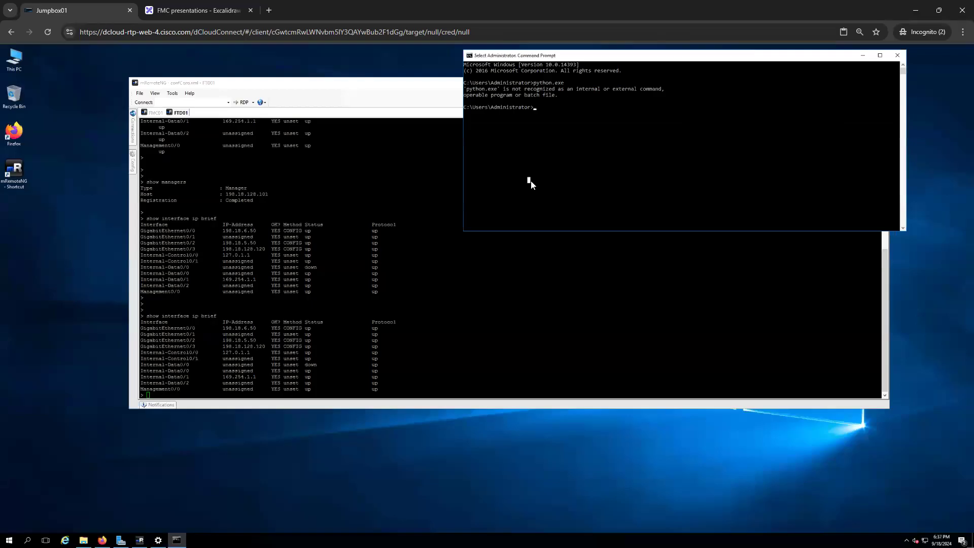
key(Escape)
text(ping 198.18.5.55)
key(Return)
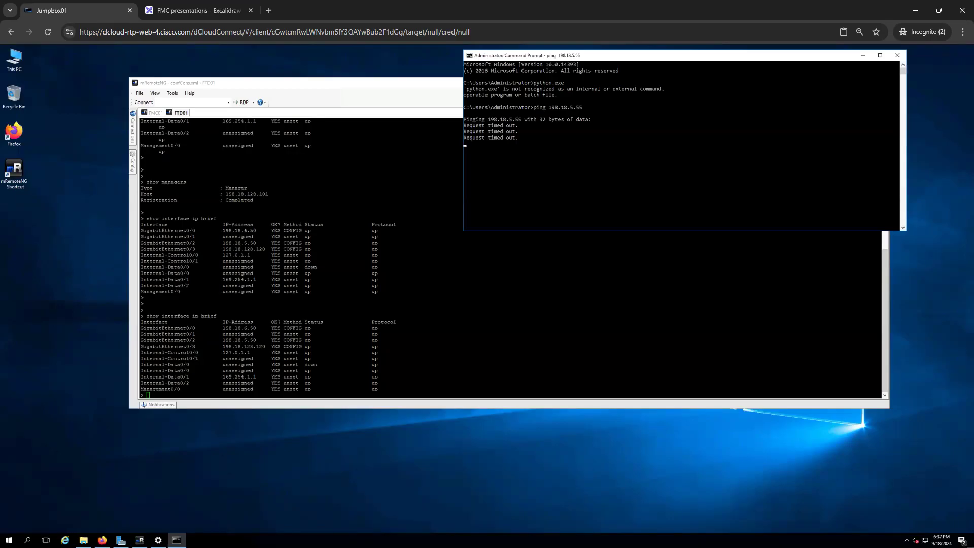
Start a continuous ping to 198.18.5.55 with the -t option and make the Command Prompt window taller
click(599, 184)
key(Escape)
key(Up)
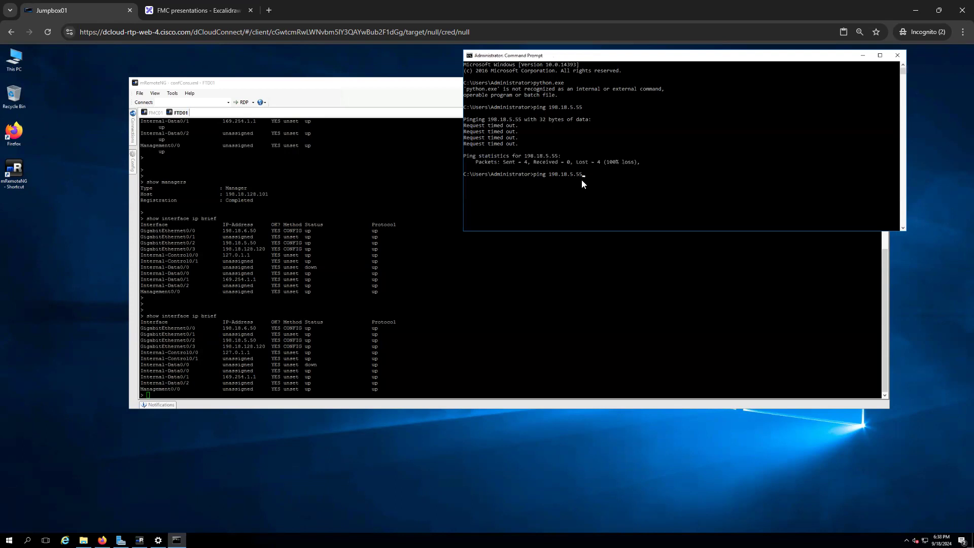
text(-t)
key(Return)
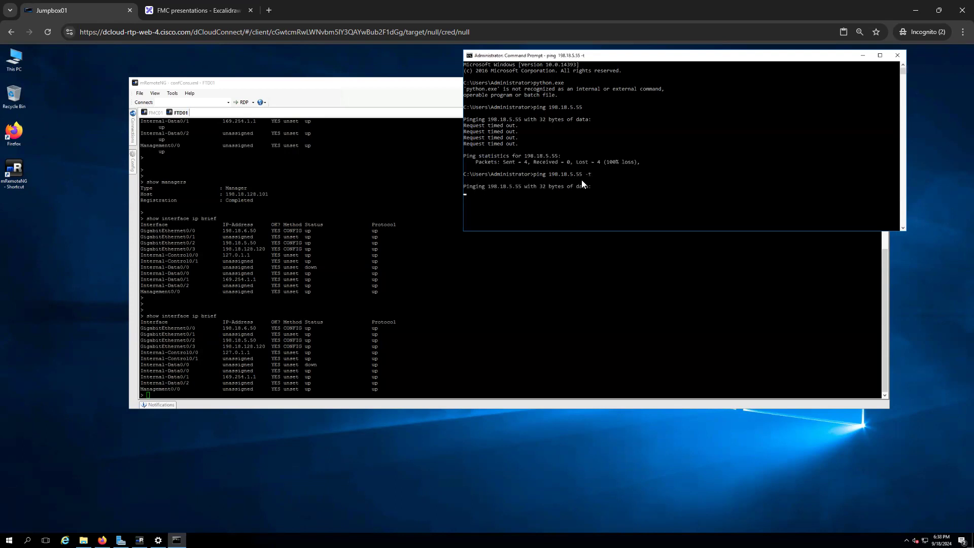
drag(685, 232, 693, 415)
Repeat "show interface ip brief" in the FTD01 session while the continuous ping runs
click(366, 366)
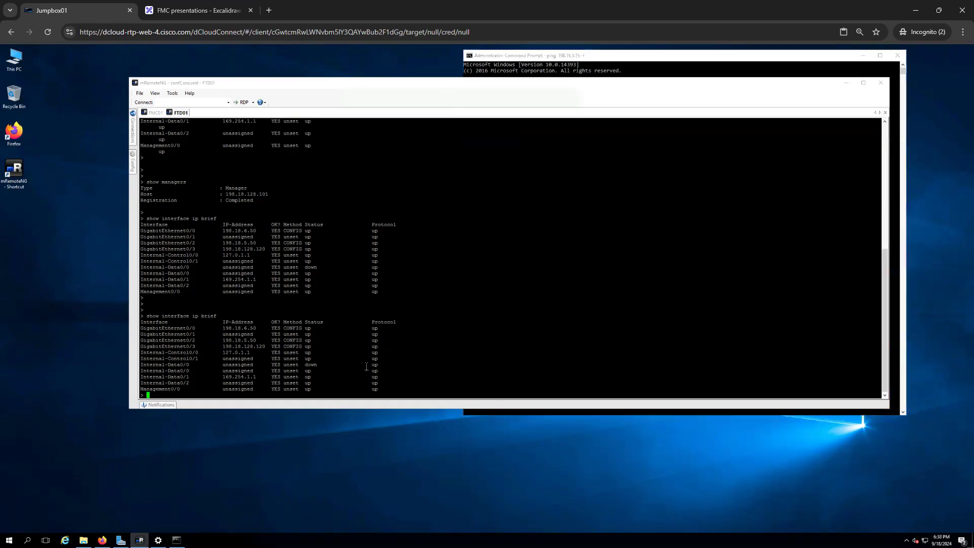
key(Up)
key(Return)
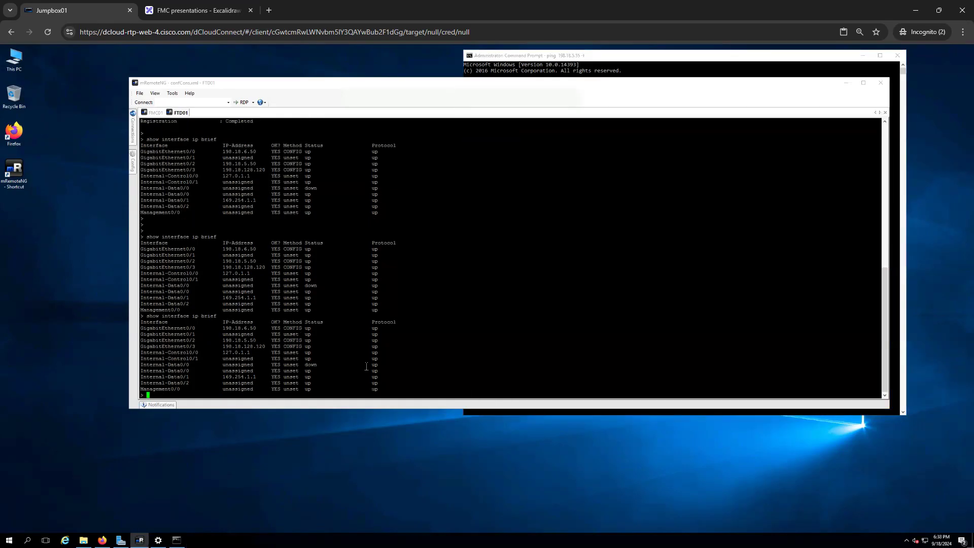
Return to Firepower Management Center in Firefox and follow the deployment status of FTD01
click(103, 540)
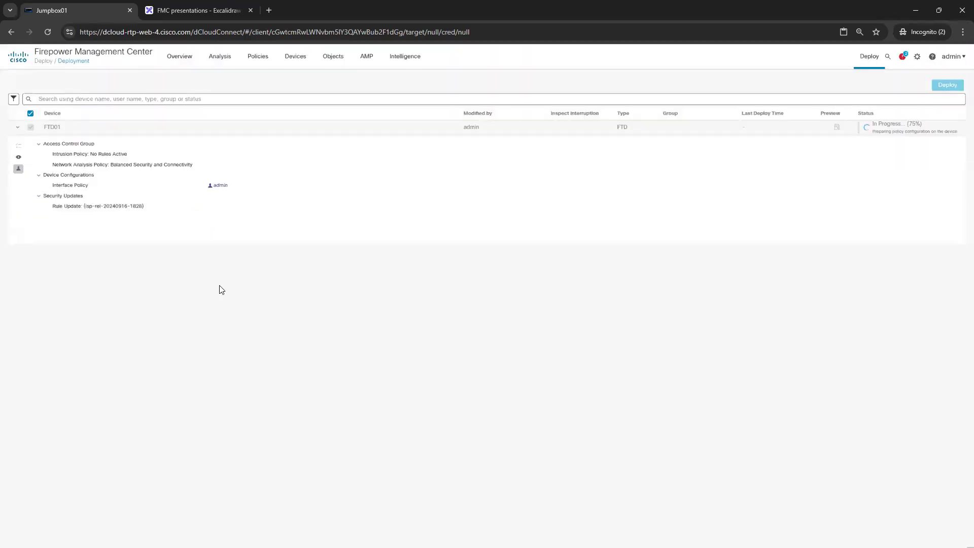
double_click(920, 123)
click(927, 129)
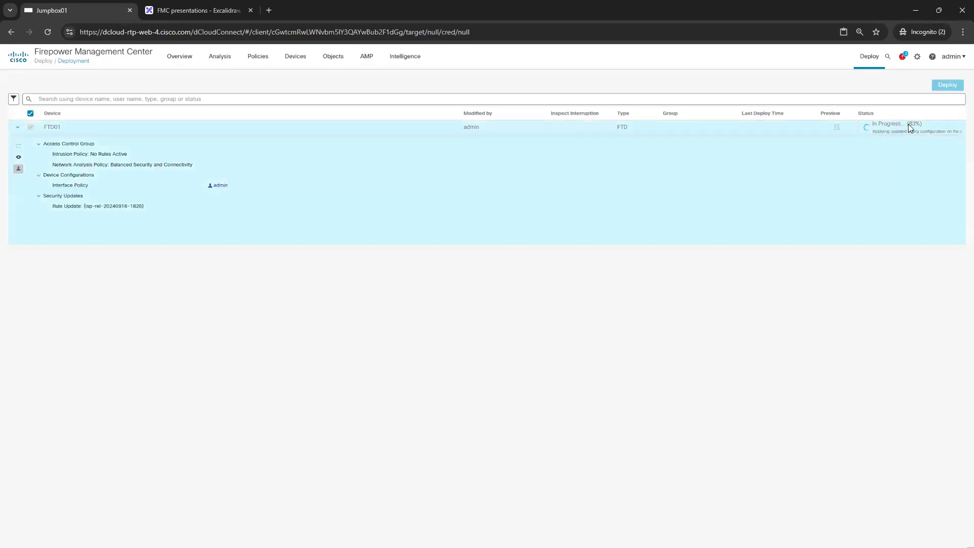
drag(925, 124, 910, 124)
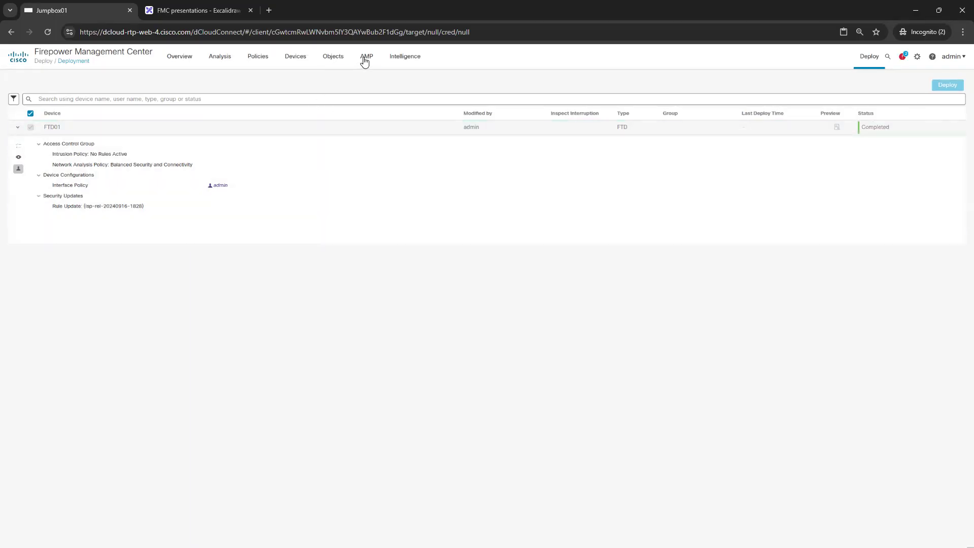
Go to the access control policies and open the PDF report for the Main_AC policy
click(260, 59)
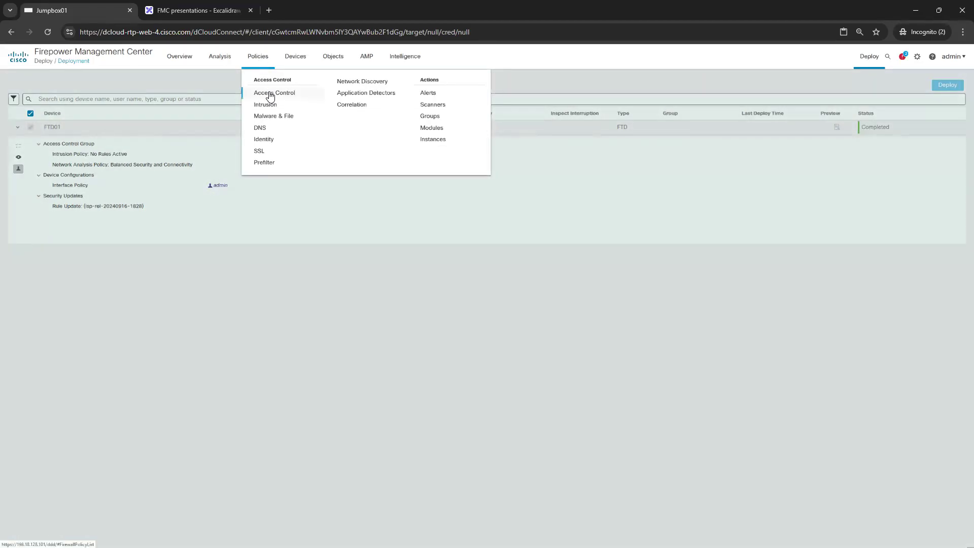
click(271, 95)
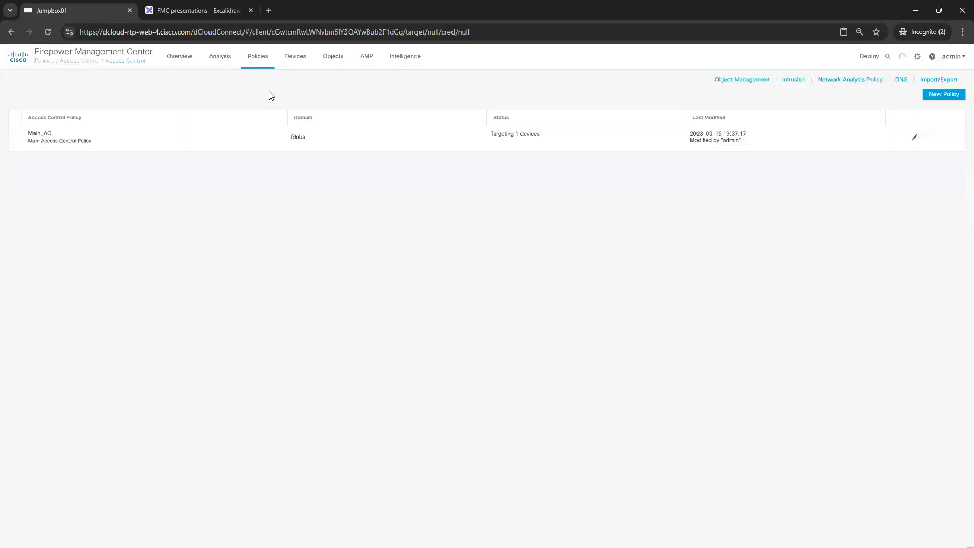
click(913, 138)
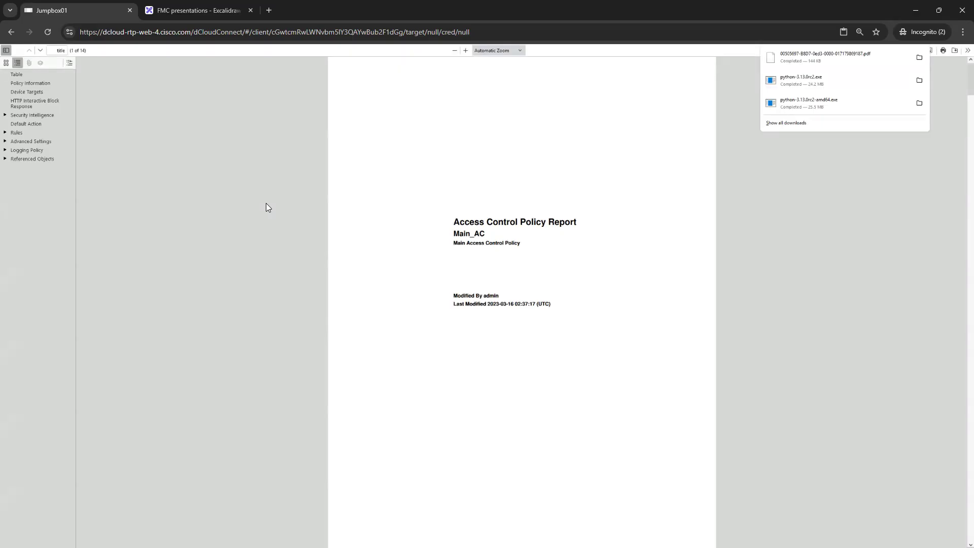
Examine the Main_AC report, including its table of contents, device targets, security intelligence and rules sections
scroll(501, 257, down, 15)
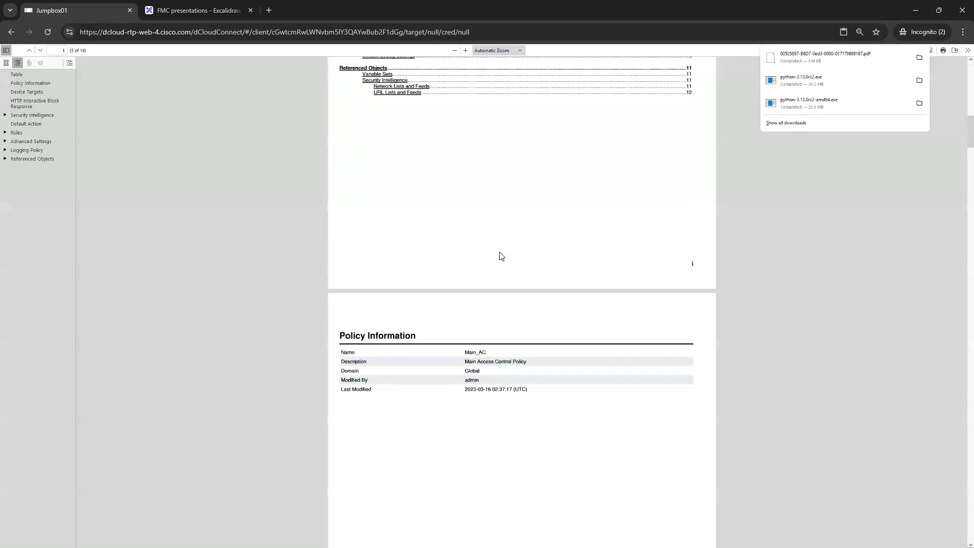
scroll(467, 223, up, 5)
scroll(448, 205, up, 5)
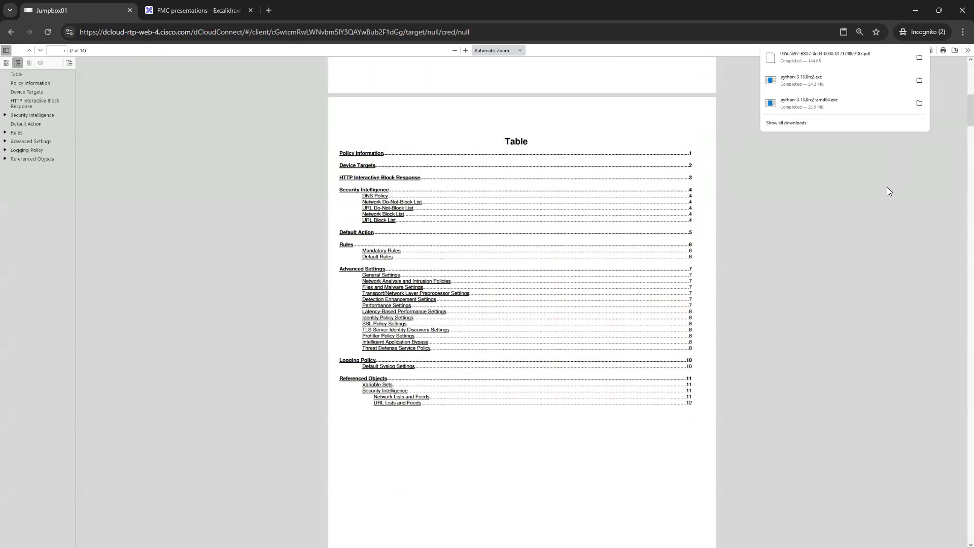
scroll(355, 213, down, 5)
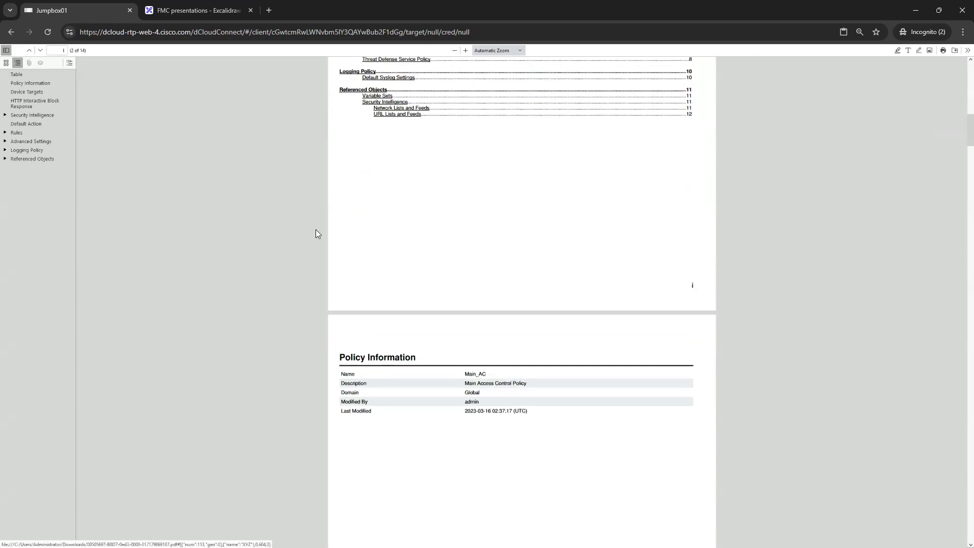
scroll(290, 220, down, 10)
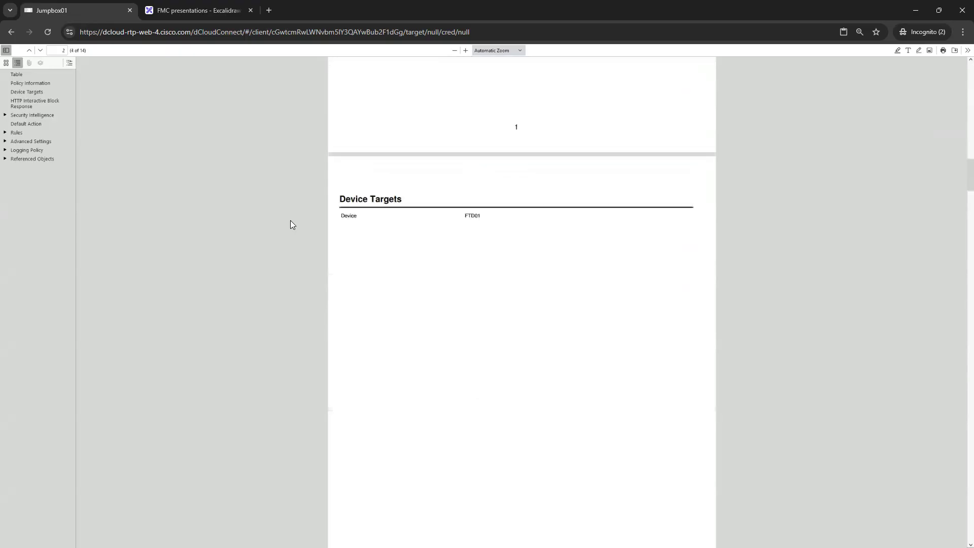
scroll(290, 221, down, 9)
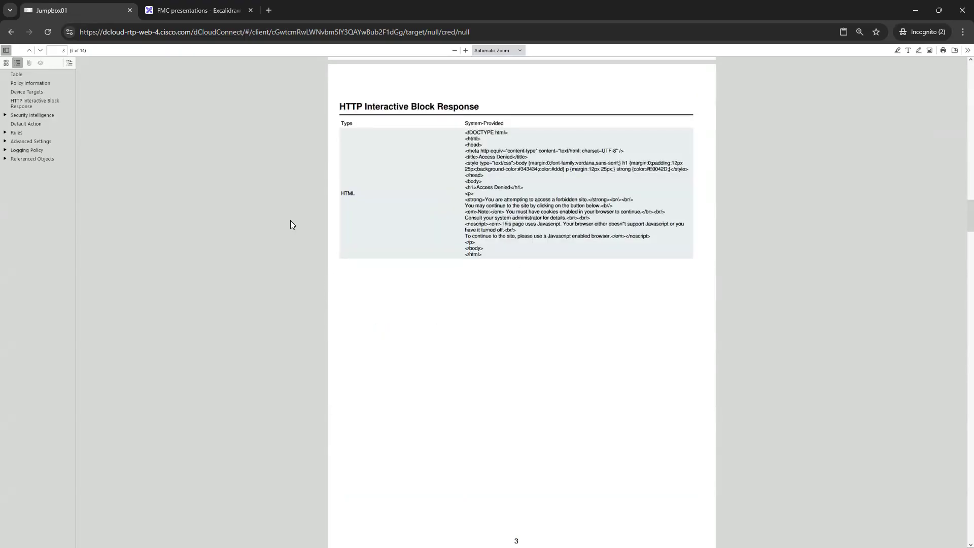
scroll(290, 221, down, 4)
scroll(291, 221, down, 5)
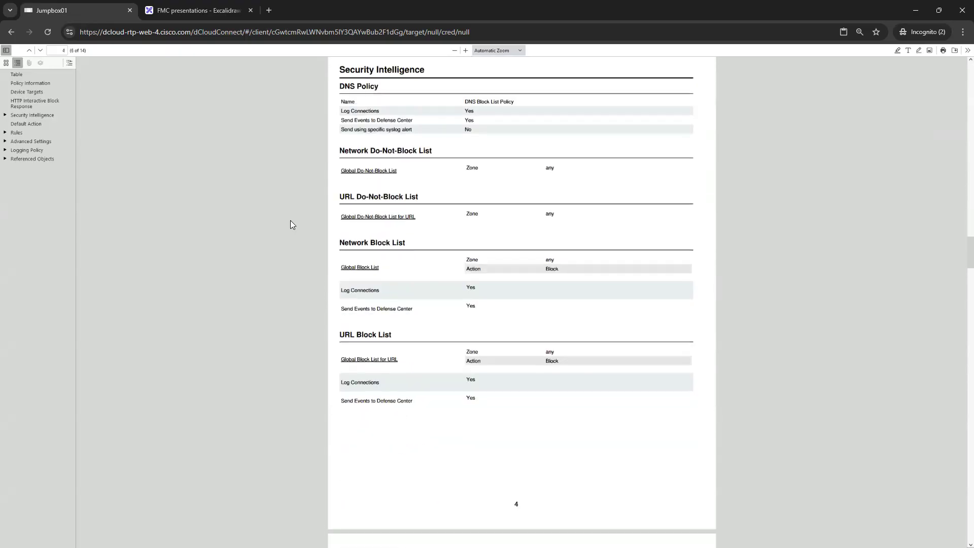
scroll(290, 220, down, 5)
scroll(290, 220, down, 3)
scroll(292, 220, up, 20)
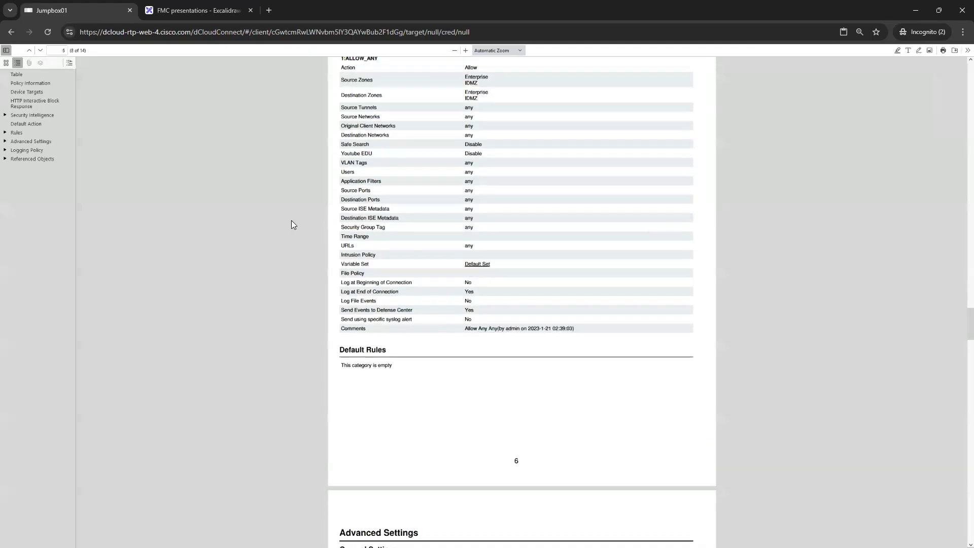
scroll(178, 166, up, 18)
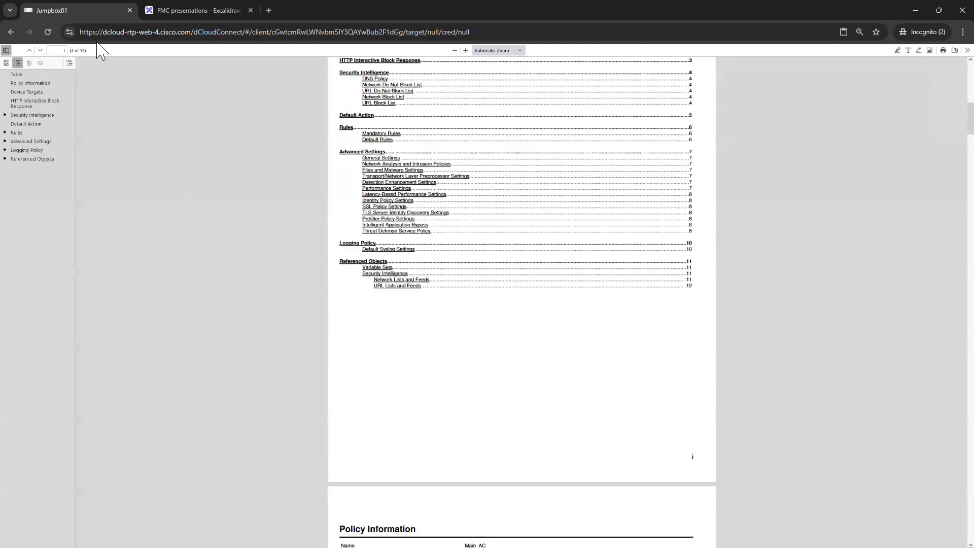
mouse_move(56, 77)
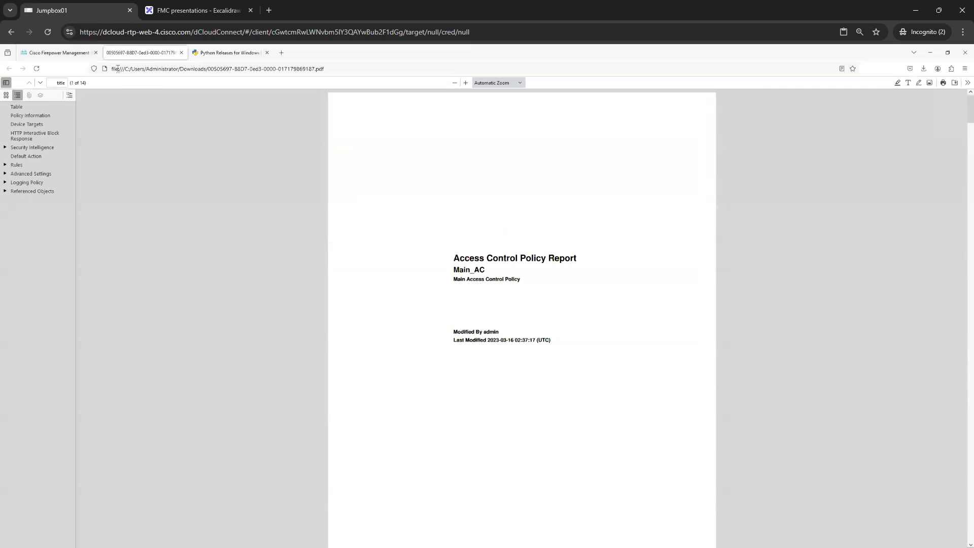
Return to the access control policy list and open the ALLOW_ANY rule of Main_AC for editing
click(65, 54)
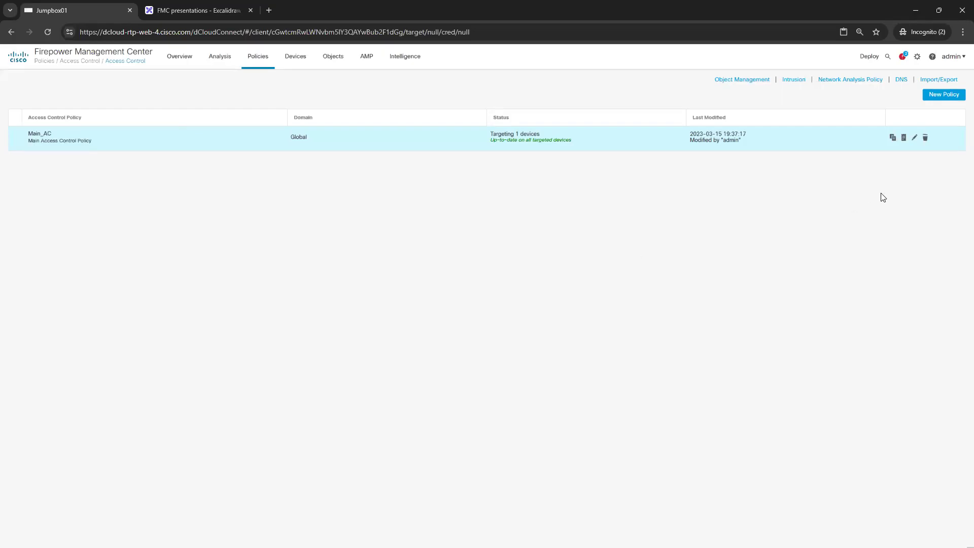
click(914, 138)
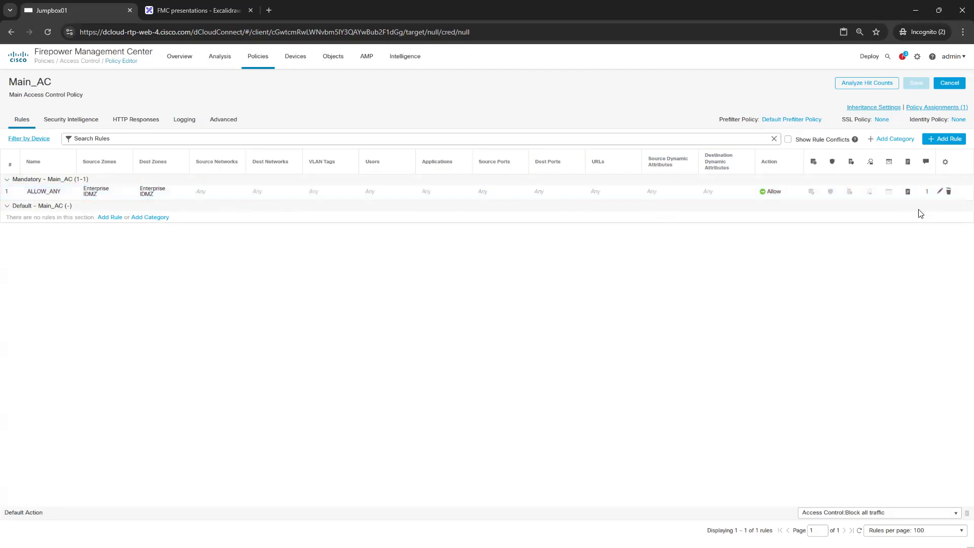
click(936, 190)
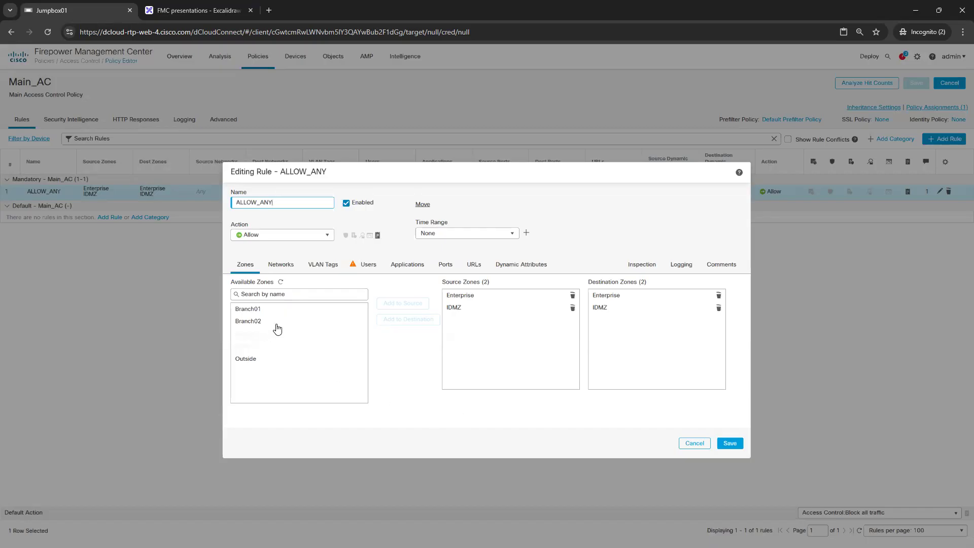
Add the Branch01 zone to both the source and destination zones of the ALLOW_ANY rule
click(259, 313)
click(260, 320)
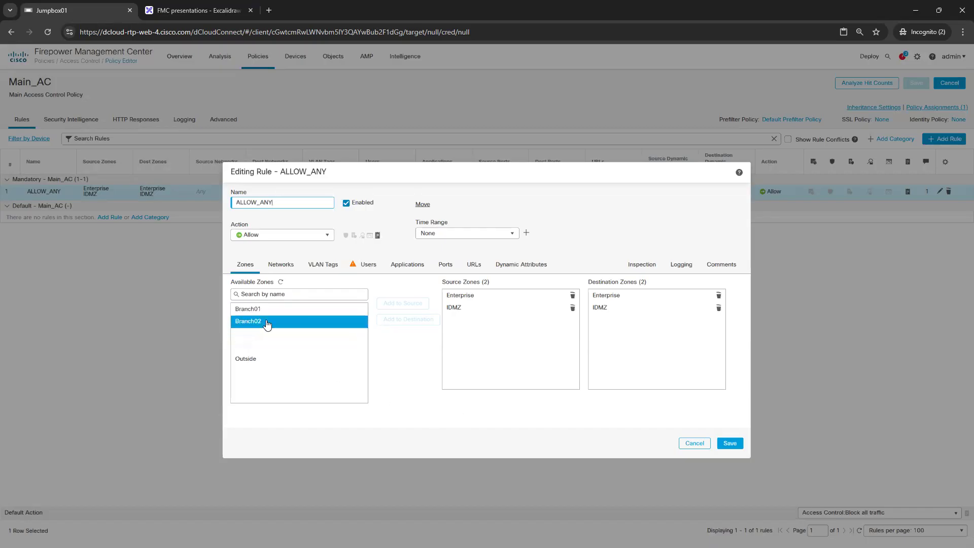
click(264, 309)
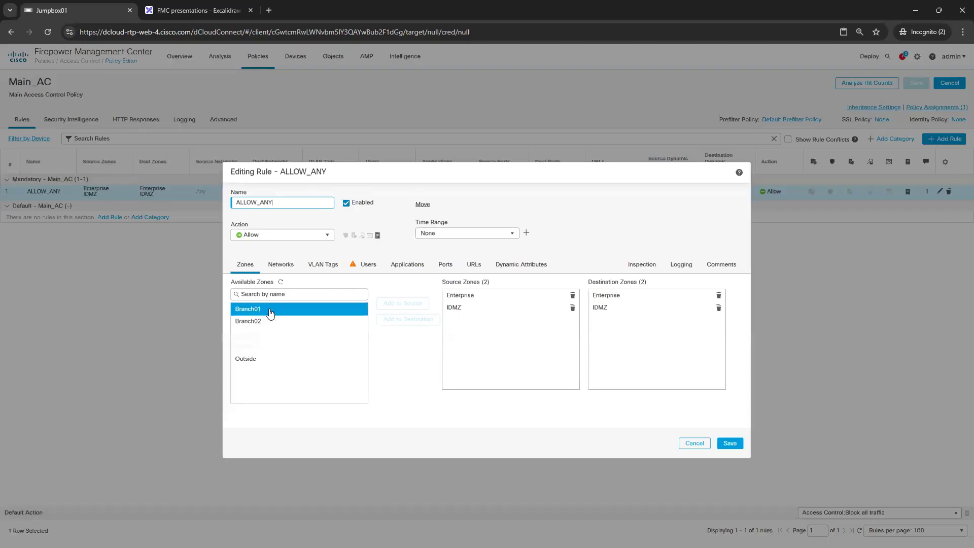
click(261, 322)
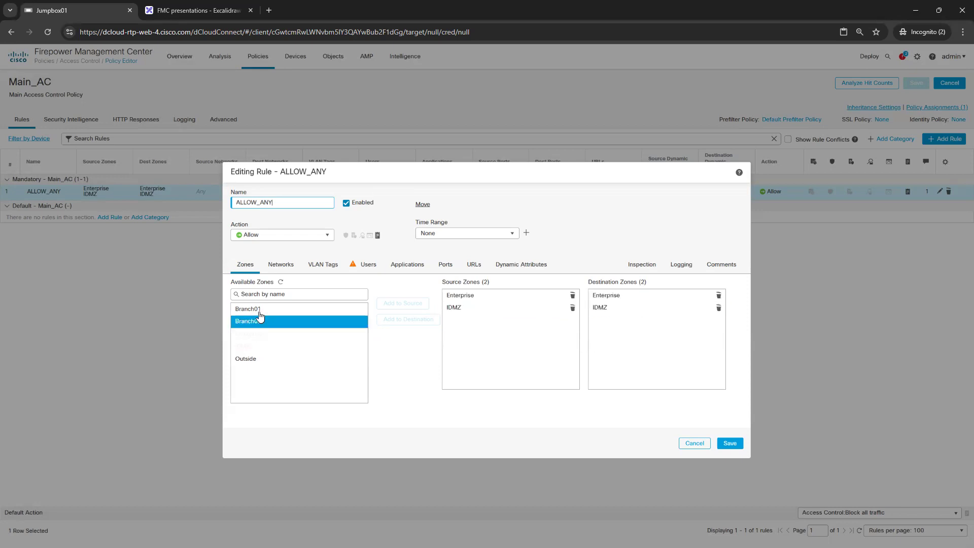
click(362, 309)
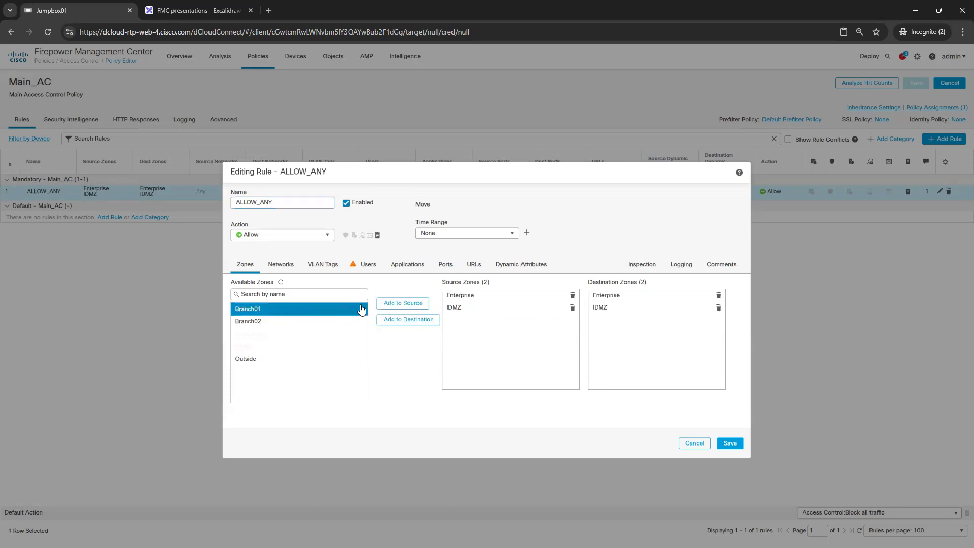
click(401, 304)
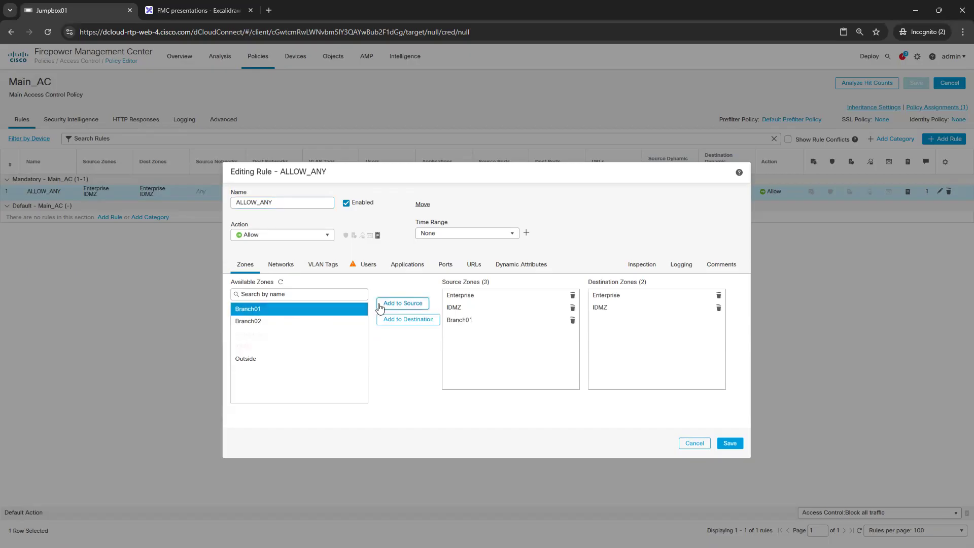
click(407, 319)
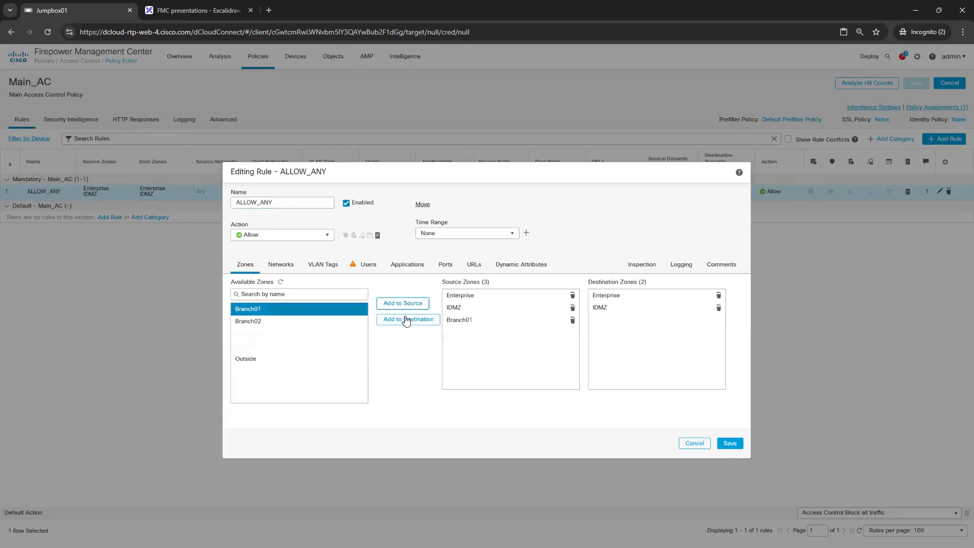
click(464, 323)
click(599, 325)
click(460, 328)
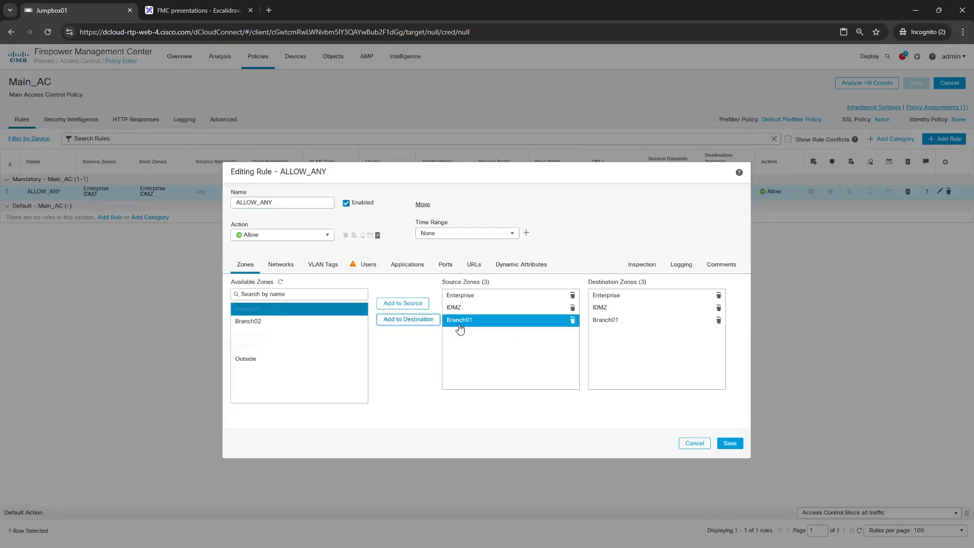
click(609, 327)
click(477, 328)
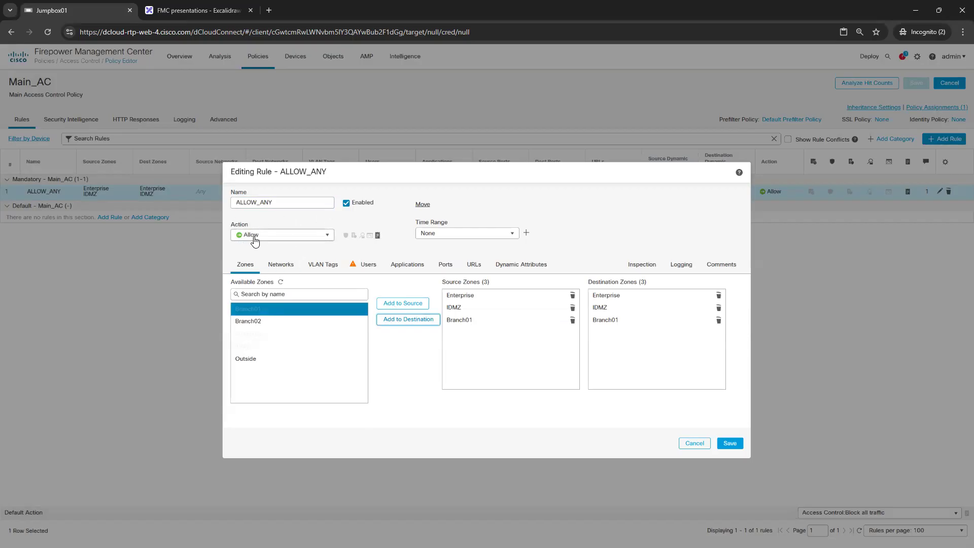
Review the available rule actions, keep Allow, and save both the ALLOW_ANY rule and the Main_AC policy
click(328, 236)
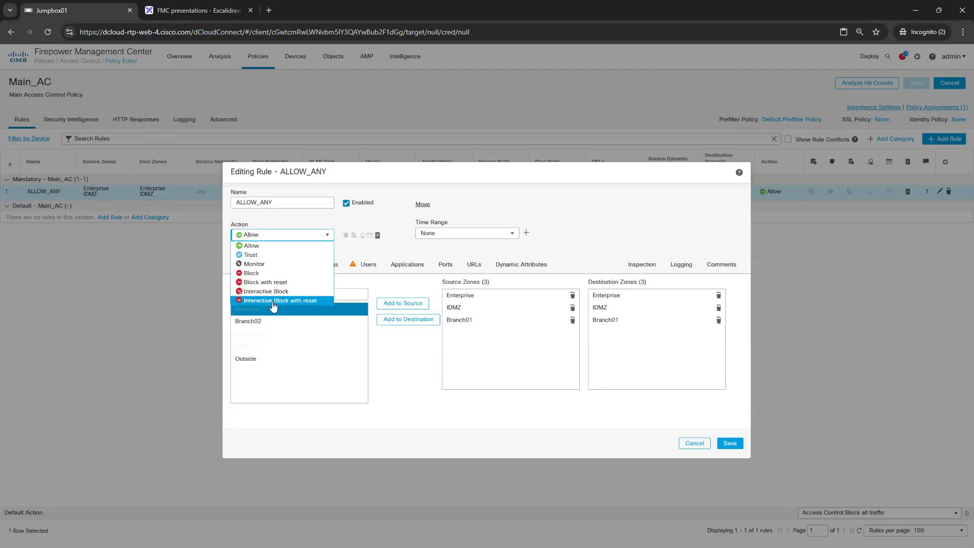
click(314, 227)
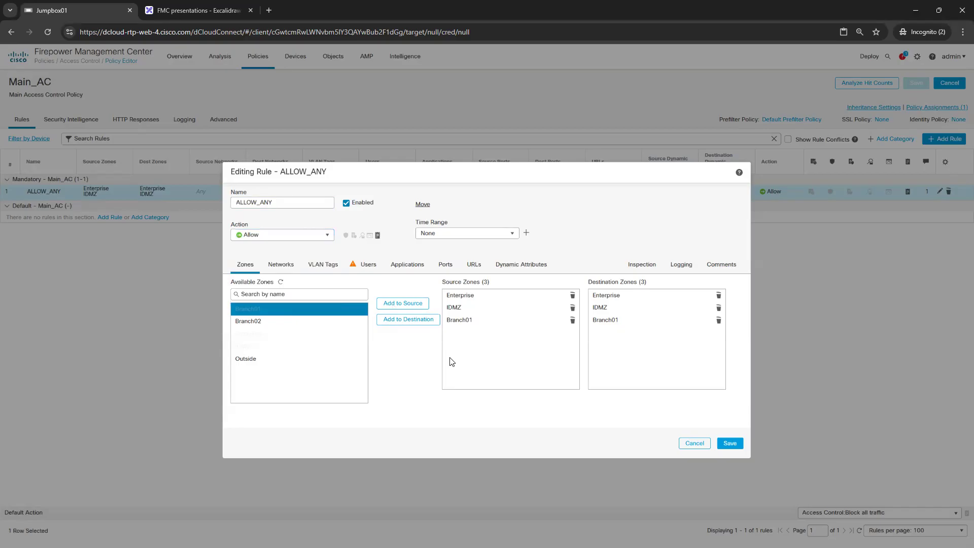
click(460, 321)
click(725, 443)
click(727, 444)
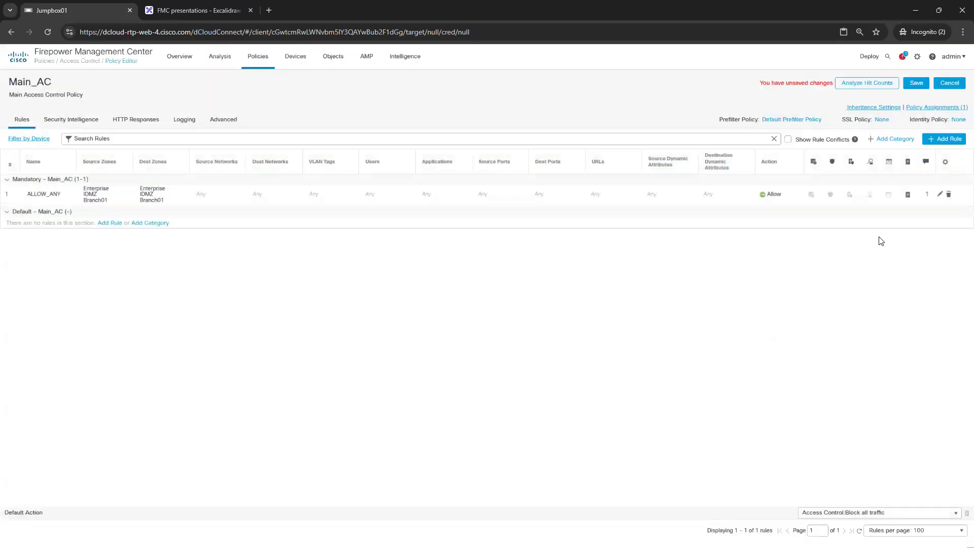
click(917, 82)
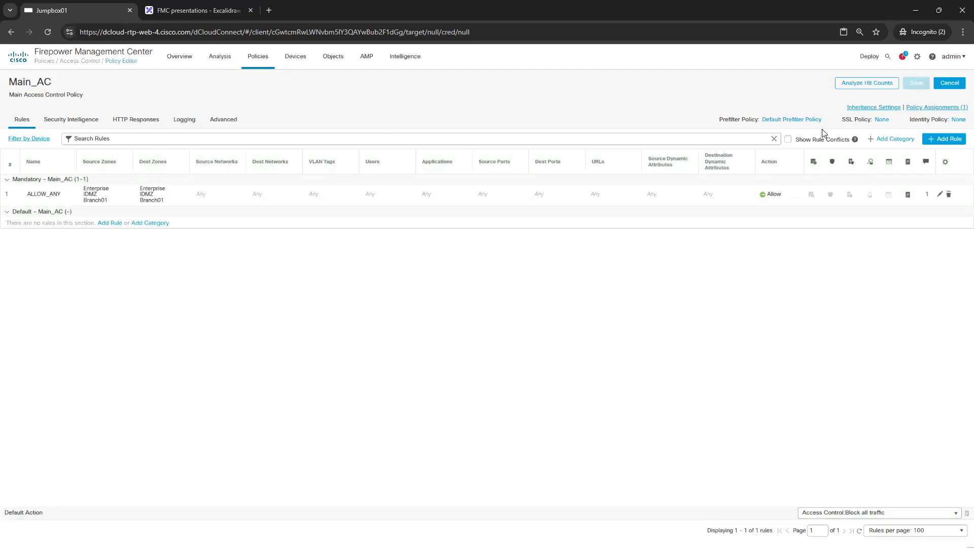
Confirm FTD01 as the targeted device in the Main_AC policy assignments and save the policy
click(919, 108)
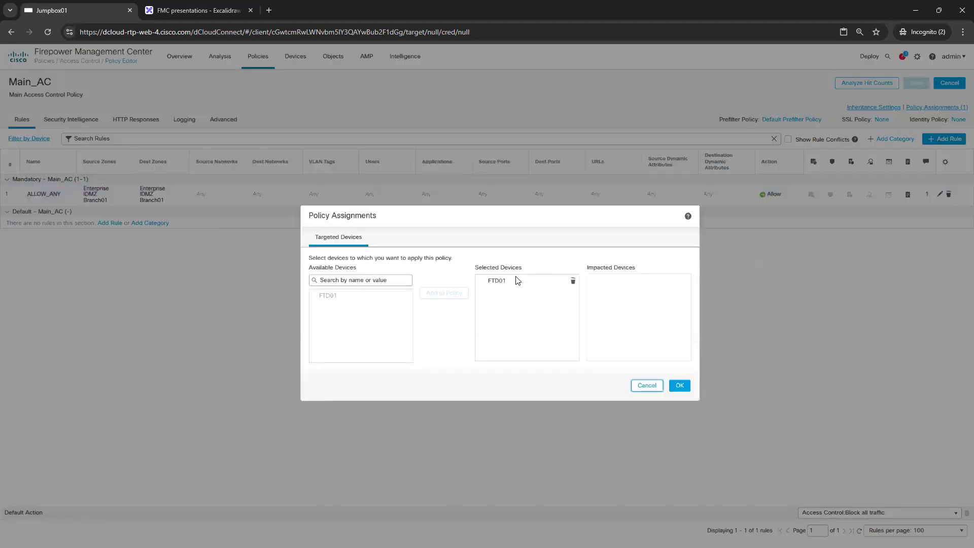
click(334, 298)
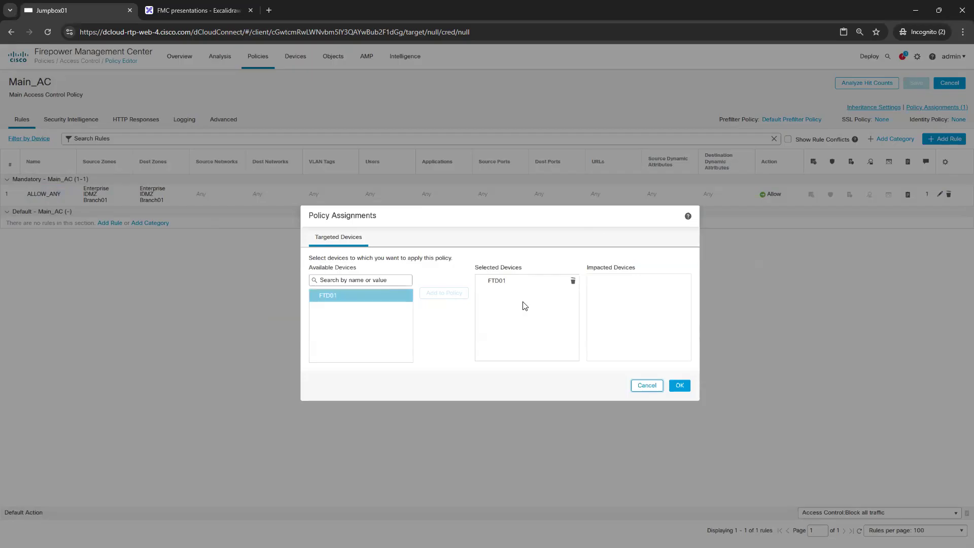
click(501, 282)
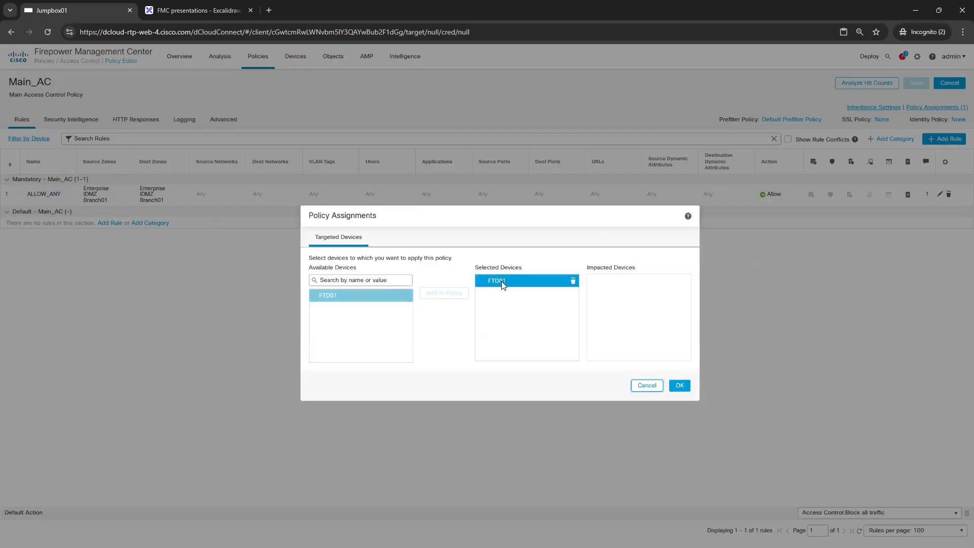
click(680, 387)
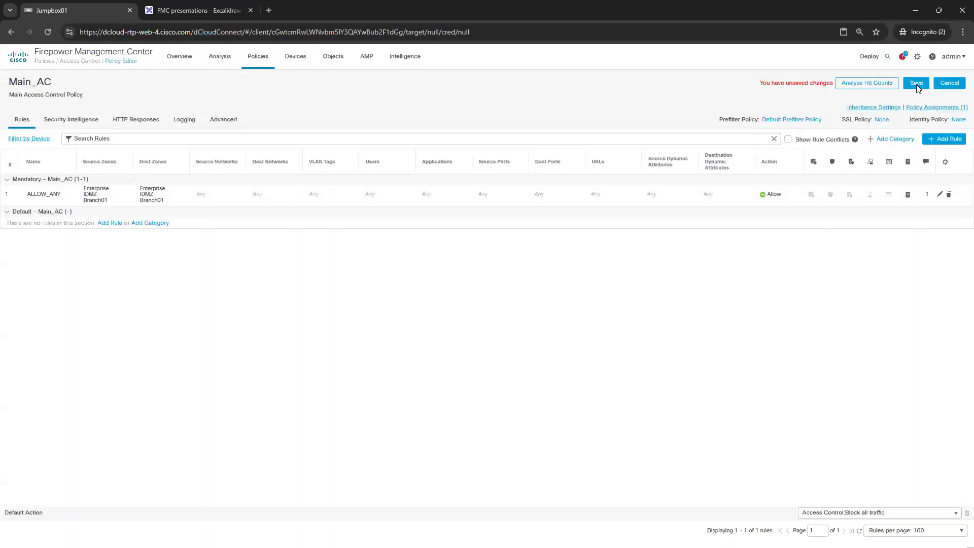
click(916, 85)
Go to Device Management, check the FTD01 deployment notification and open the deployment history
mouse_move(272, 58)
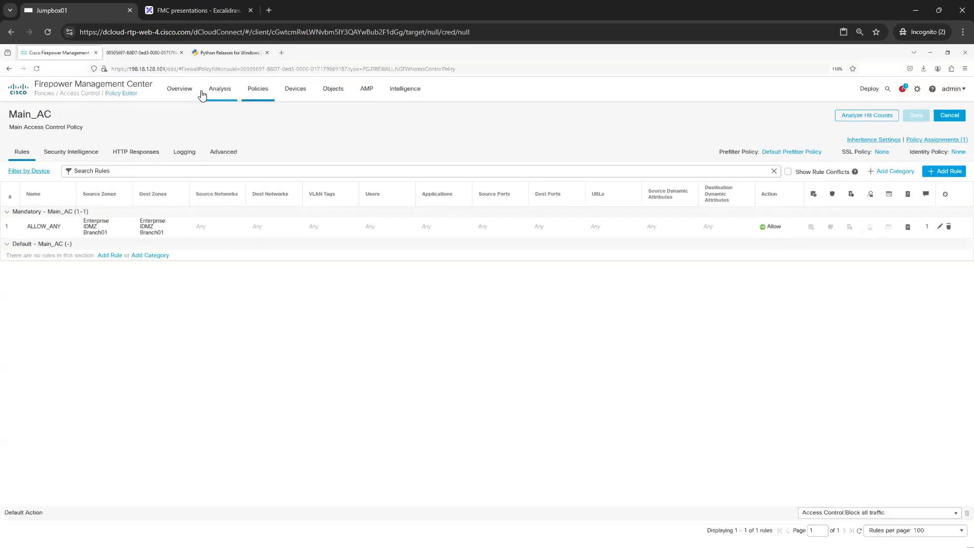
mouse_move(295, 90)
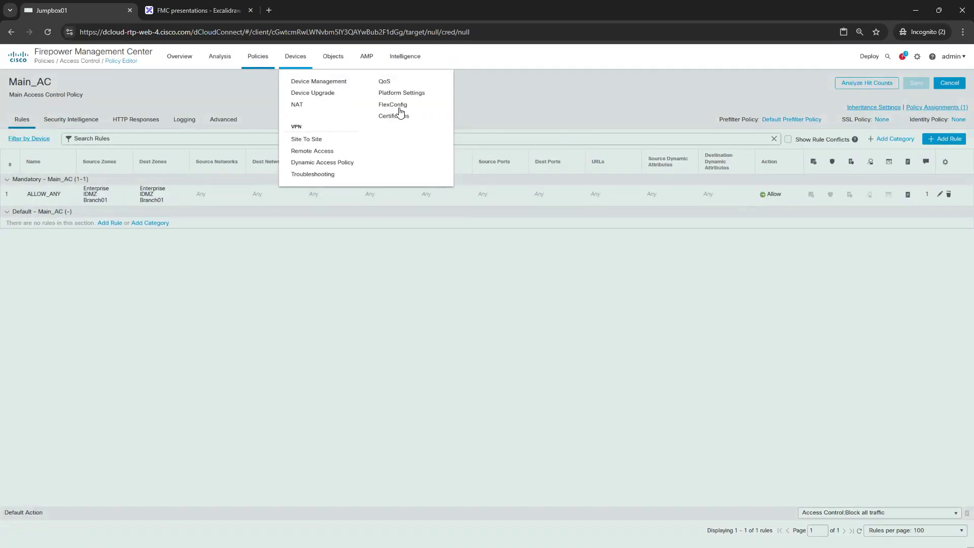
click(309, 83)
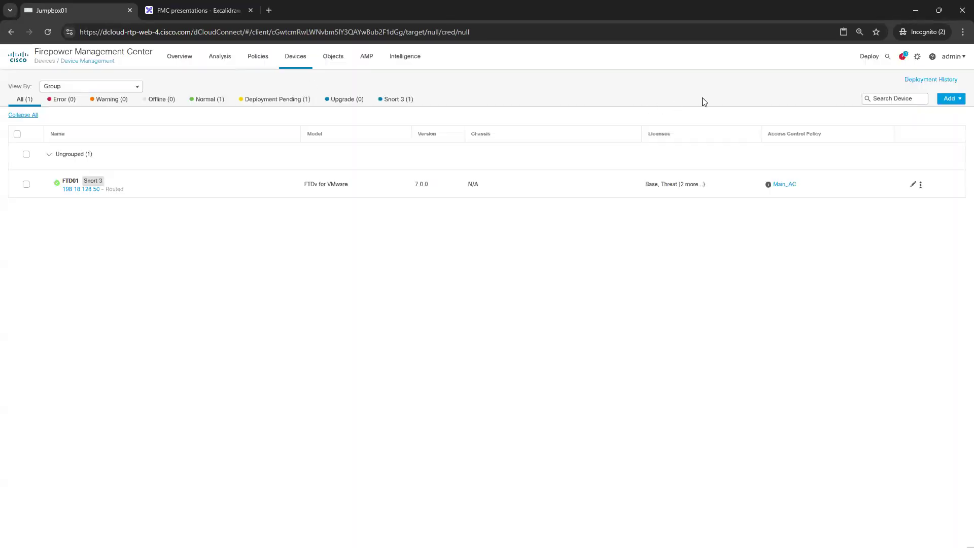
click(905, 58)
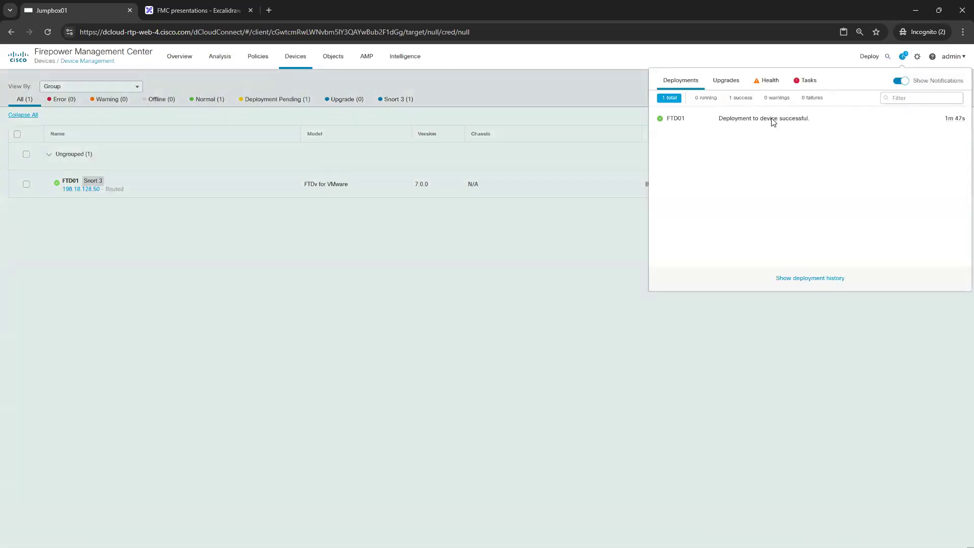
click(917, 57)
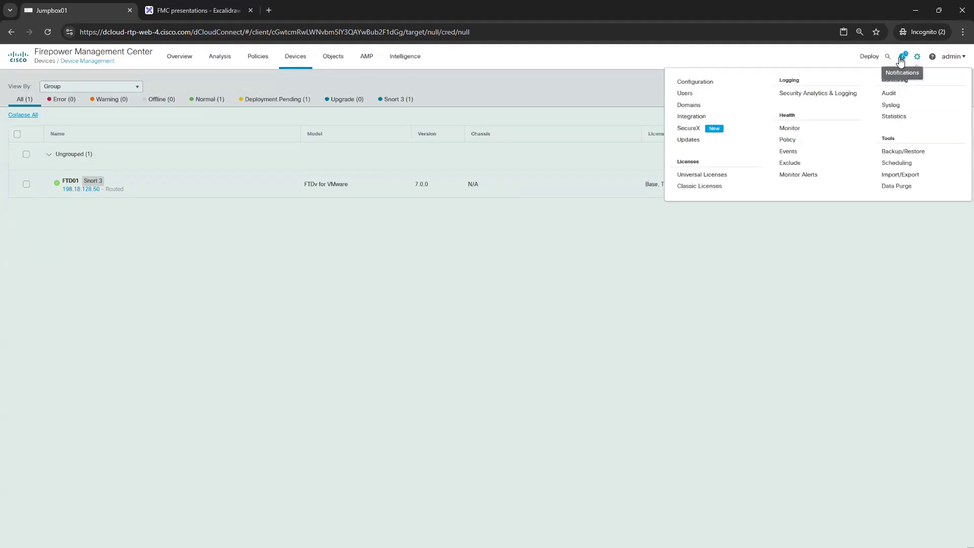
click(902, 59)
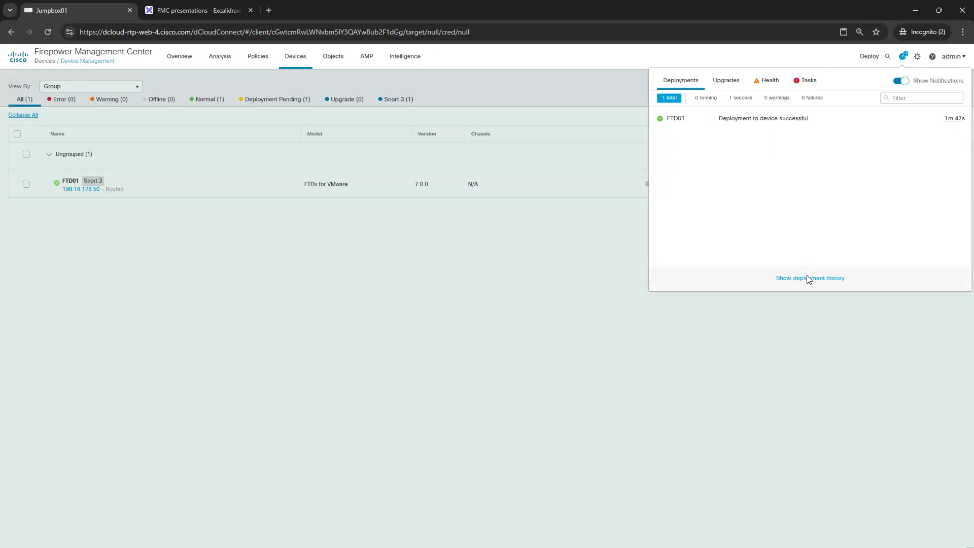
click(729, 81)
click(681, 81)
drag(737, 118, 801, 284)
click(800, 281)
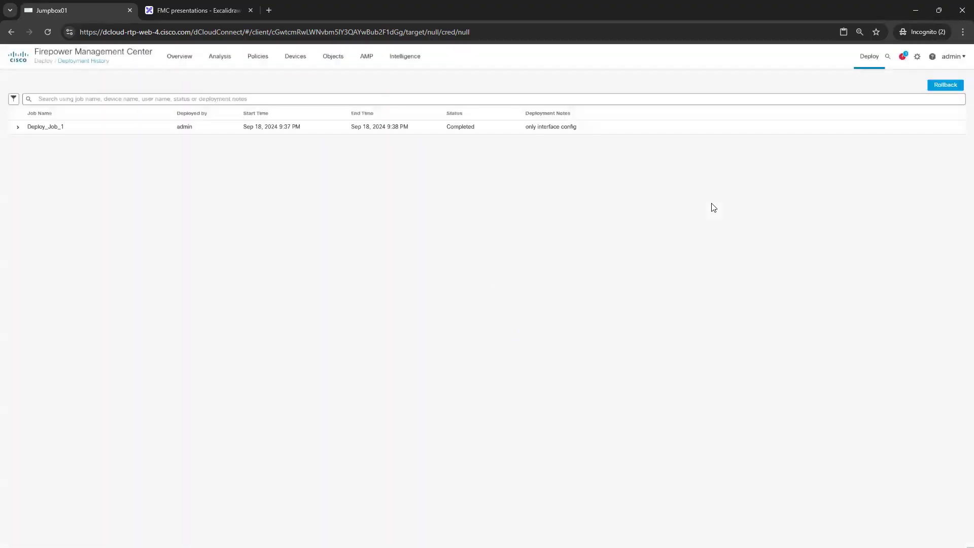
Expand Deploy_Job_1 in the deployment history and request the configuration preview for FTD01
click(18, 131)
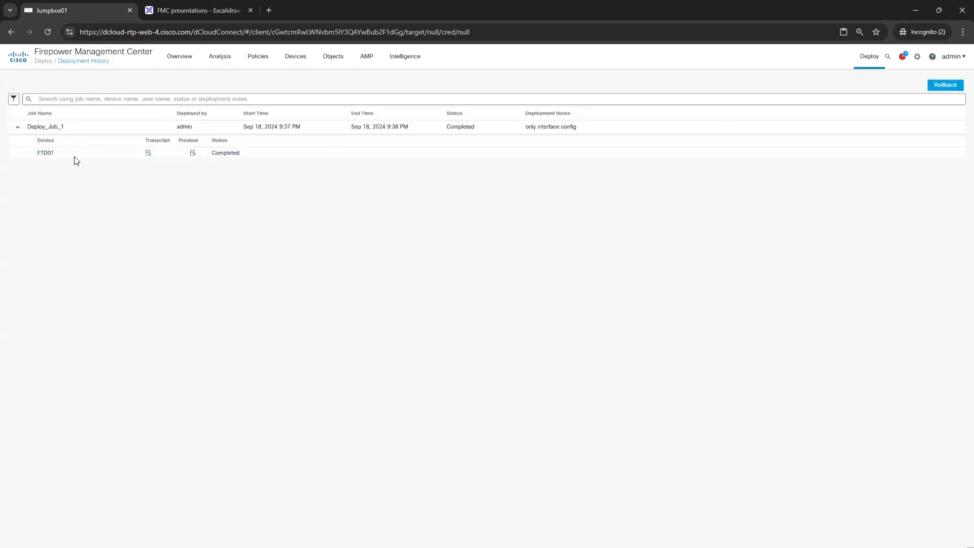
drag(244, 156, 209, 157)
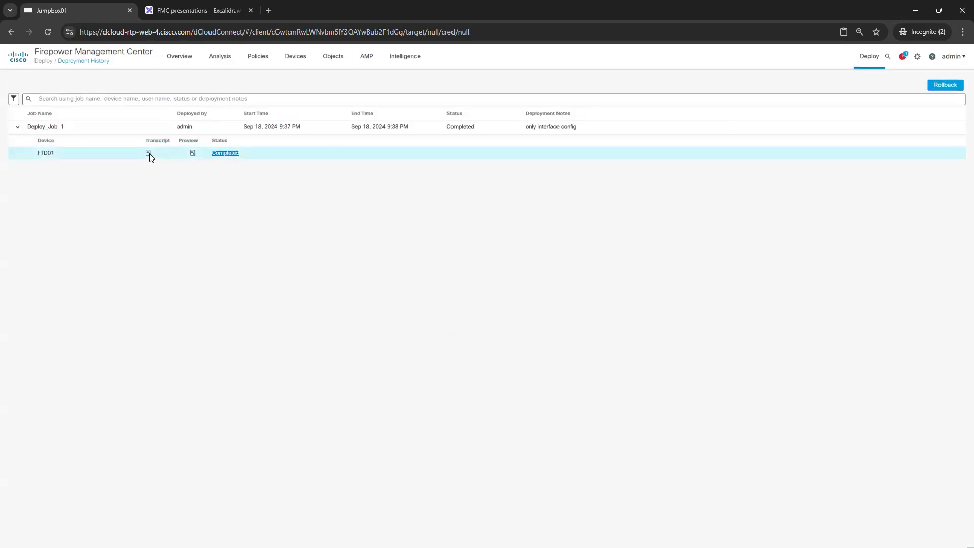
click(192, 154)
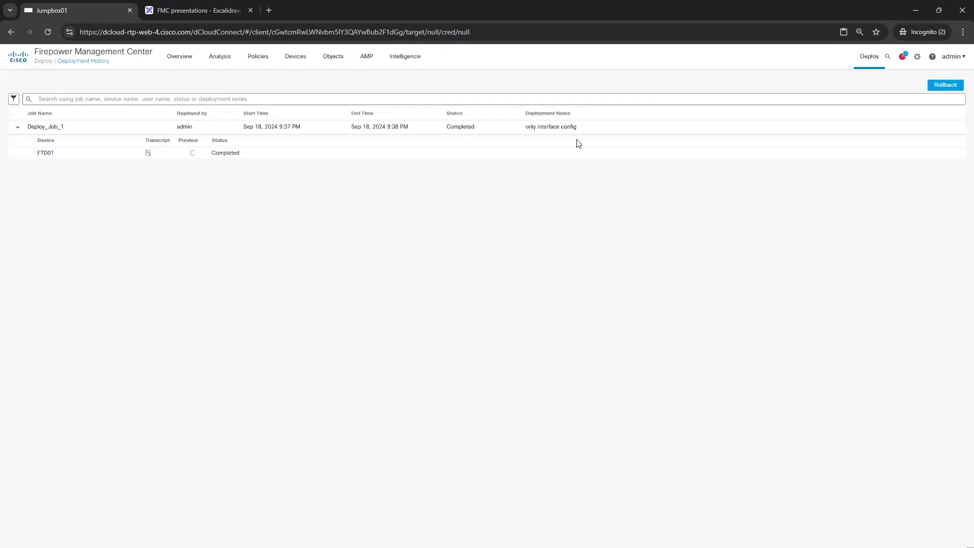
click(521, 132)
Minimize Firefox and rerun "show interface ip brief" in the FTD01 console of mRemoteNG to check the interface addresses
mouse_move(114, 51)
click(930, 53)
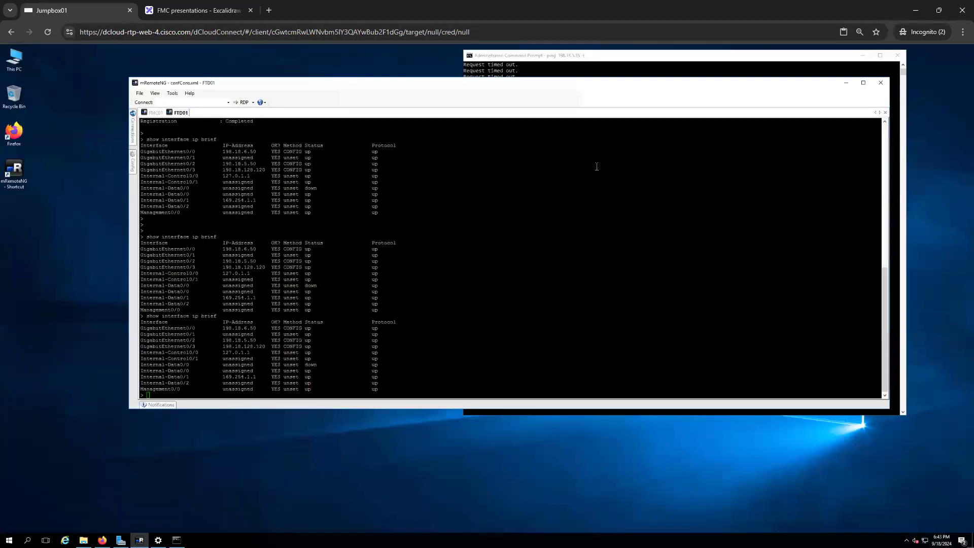
click(604, 71)
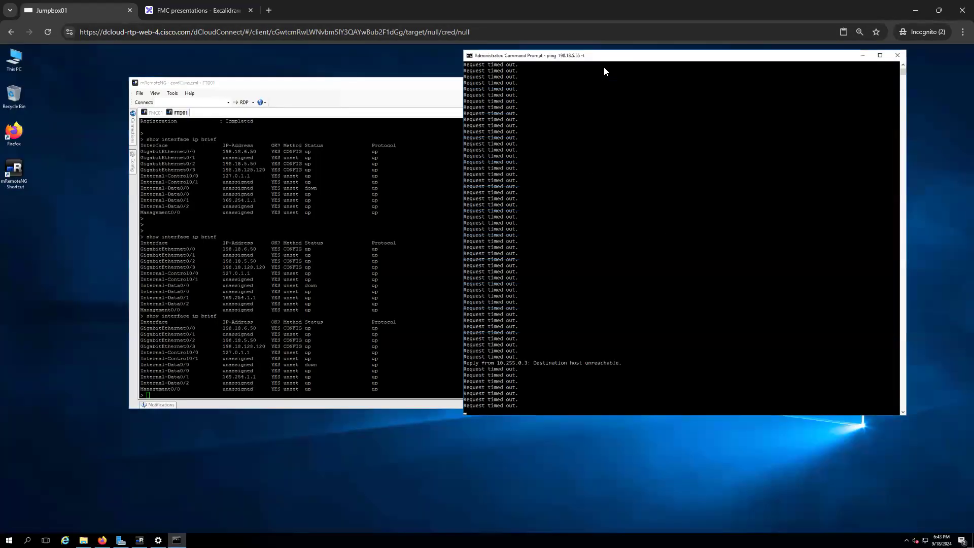
click(356, 314)
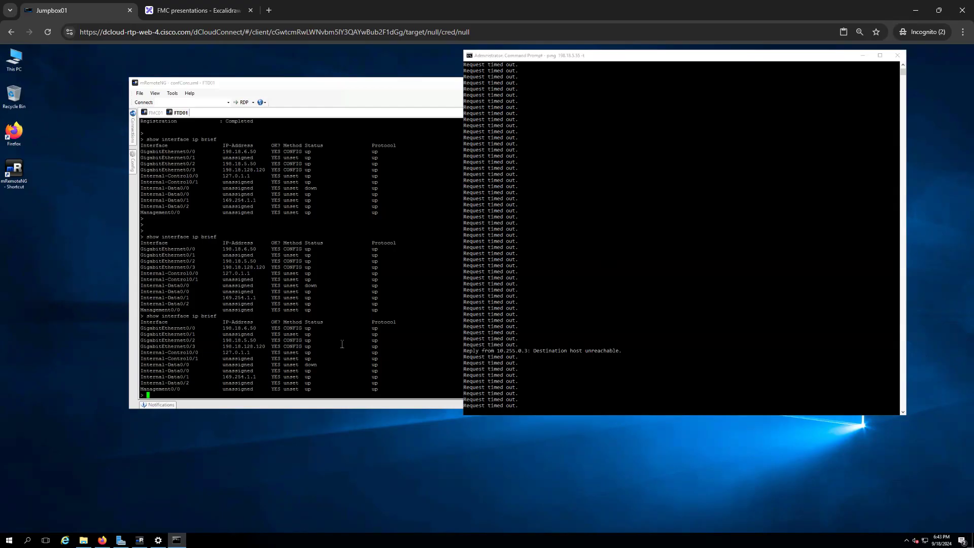
triple_click(256, 383)
click(256, 382)
key(Up)
key(Return)
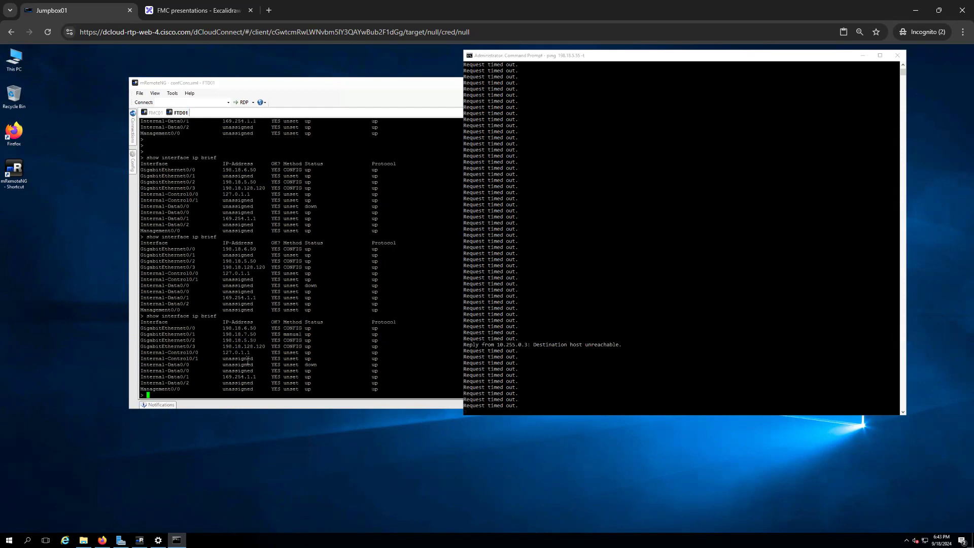
drag(223, 329, 258, 341)
click(213, 327)
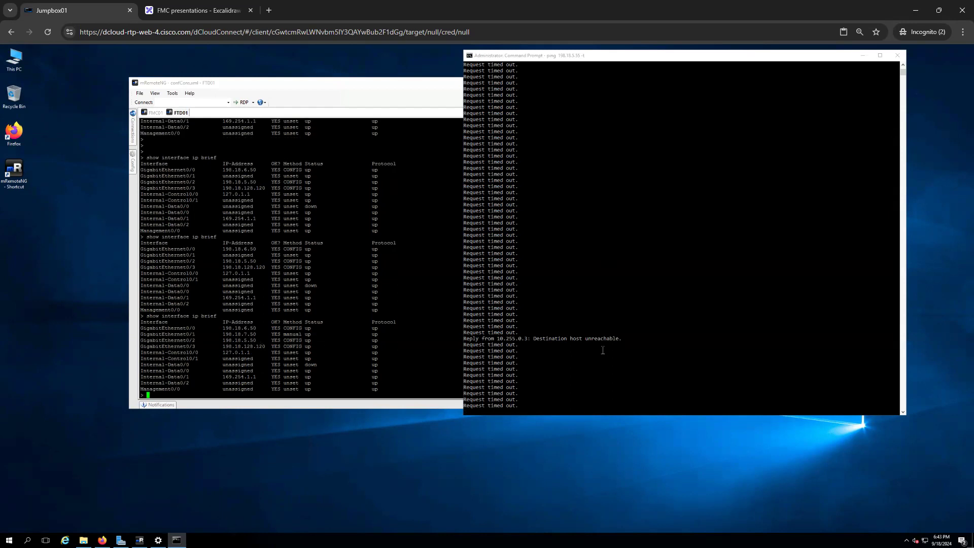
Check the GigabitEthernet0/1 address in the FTD01 output and stop the continuous ping to 198.18.5.55 in Command Prompt
click(581, 358)
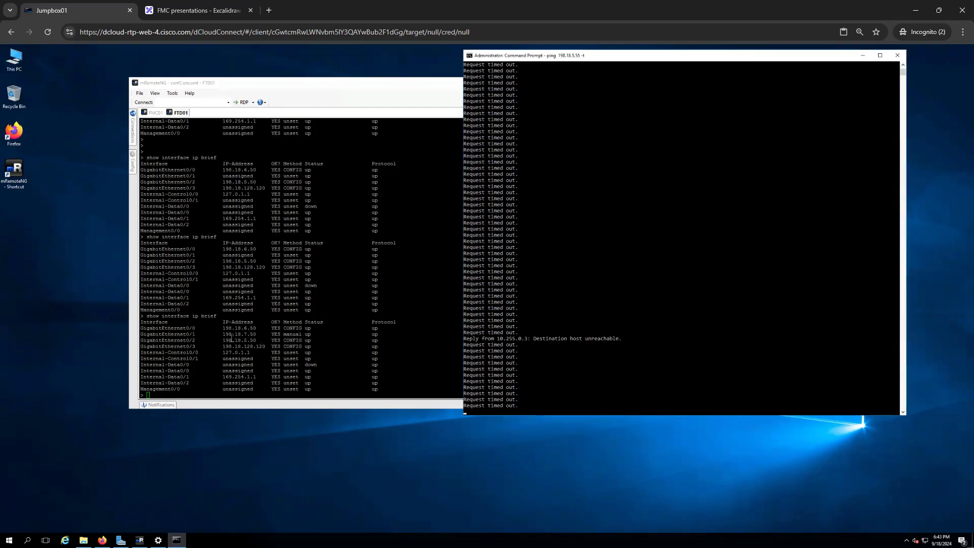
drag(222, 334, 265, 339)
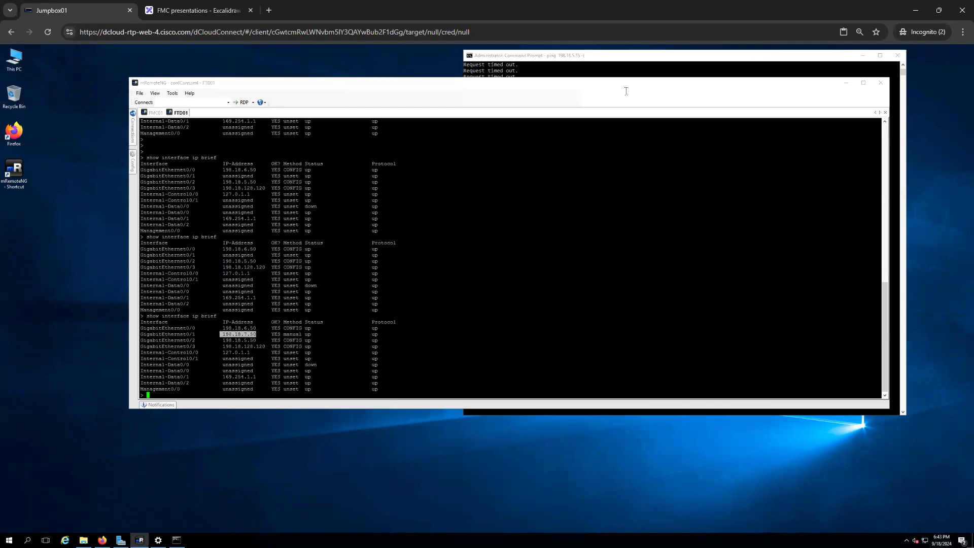
click(628, 62)
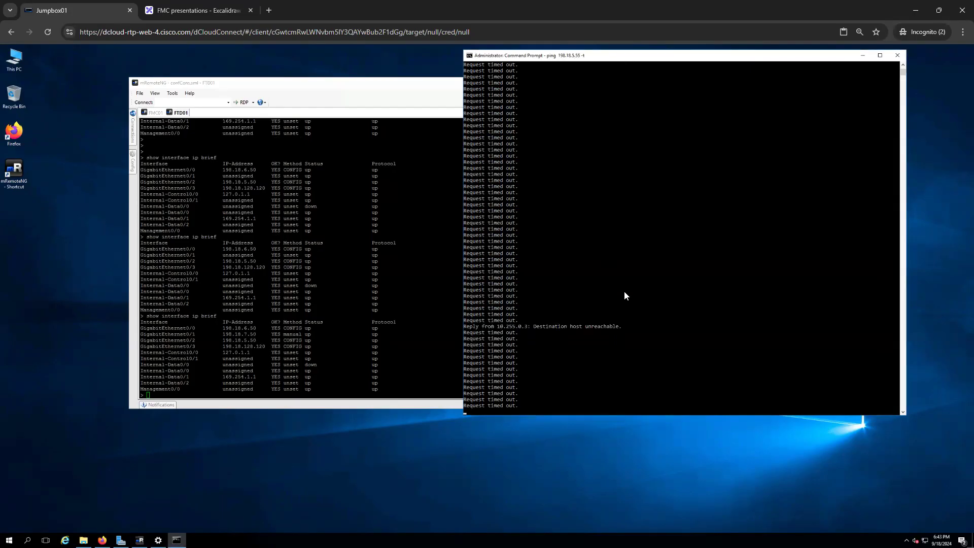
key(ctrl+c)
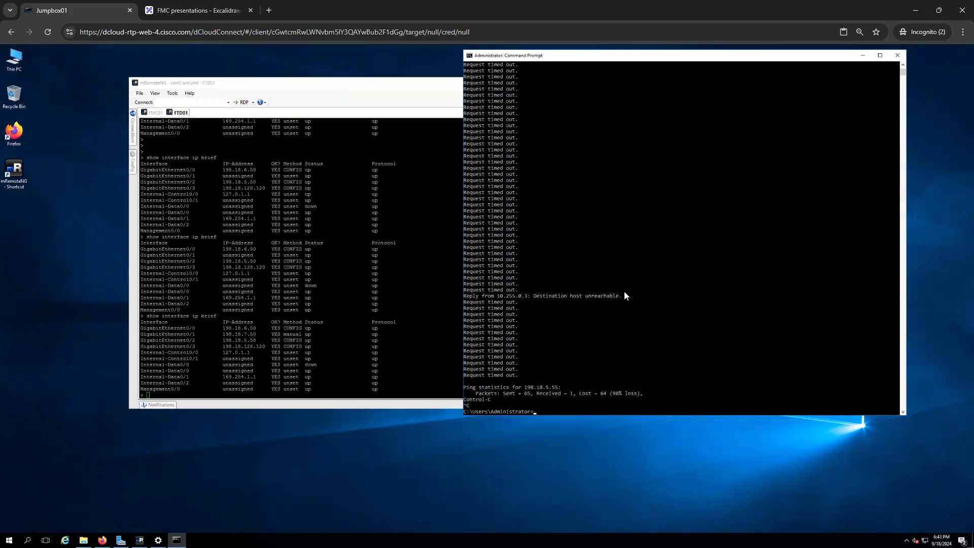
Restart the continuous ping to 198.18.5.55 in Command Prompt
click(624, 293)
key(Up)
key(Return)
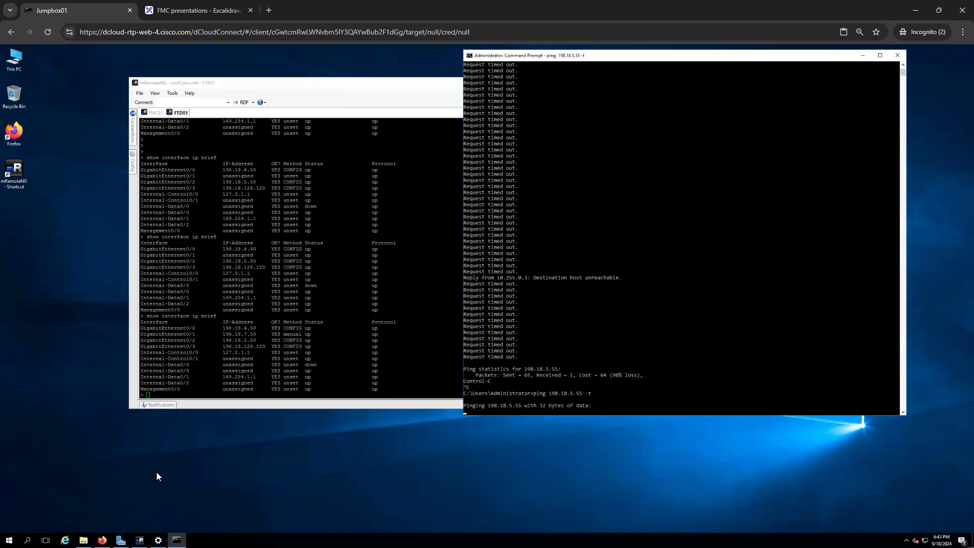
Switch back to Firefox and open the Main_AC access control policy for editing
click(102, 540)
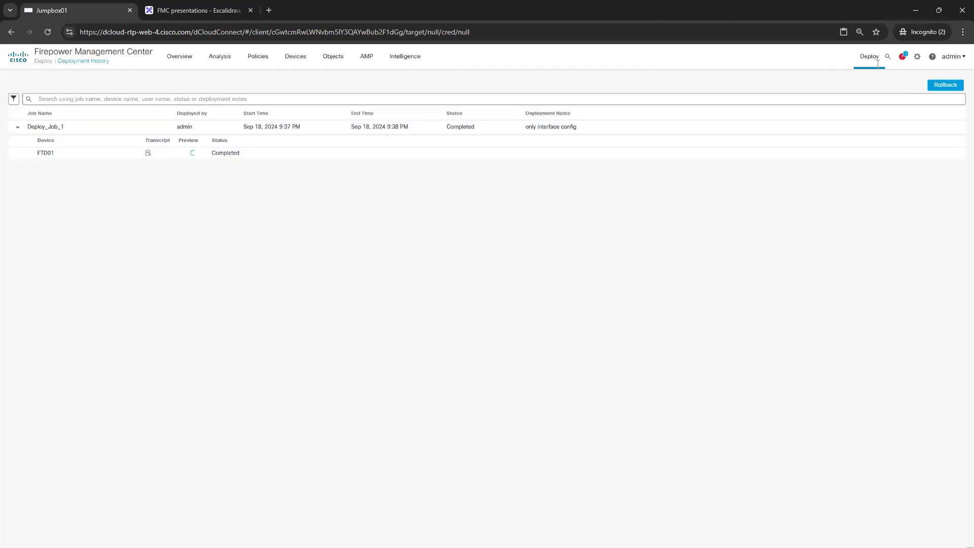
click(905, 57)
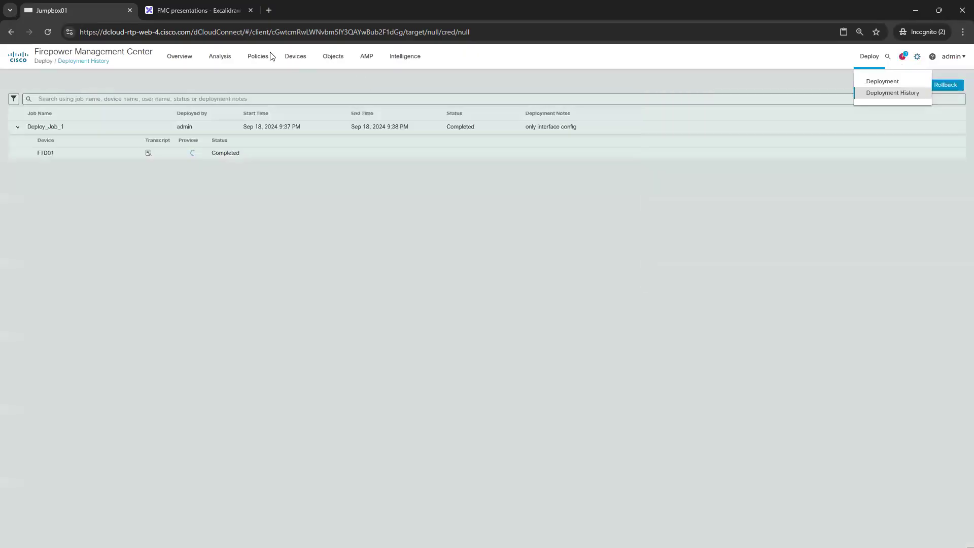
mouse_move(283, 61)
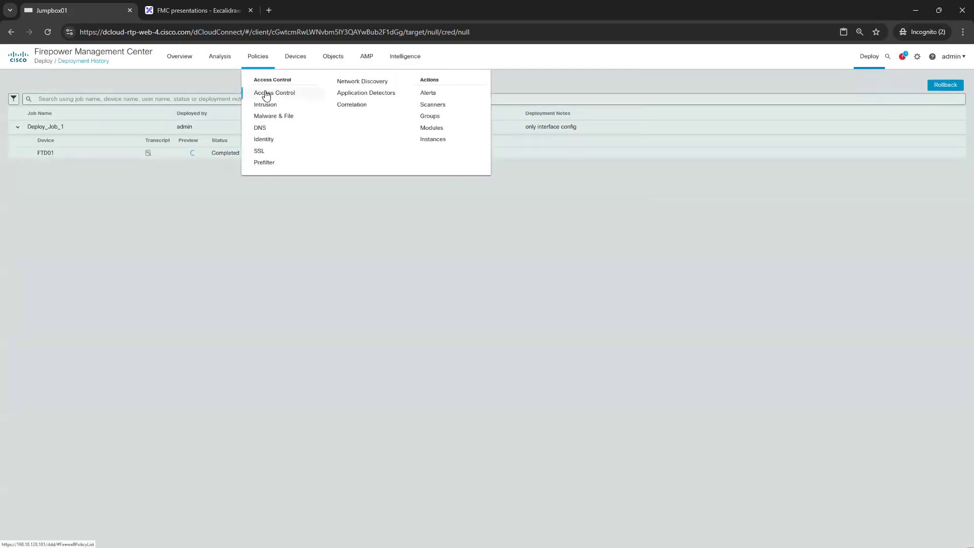
click(267, 94)
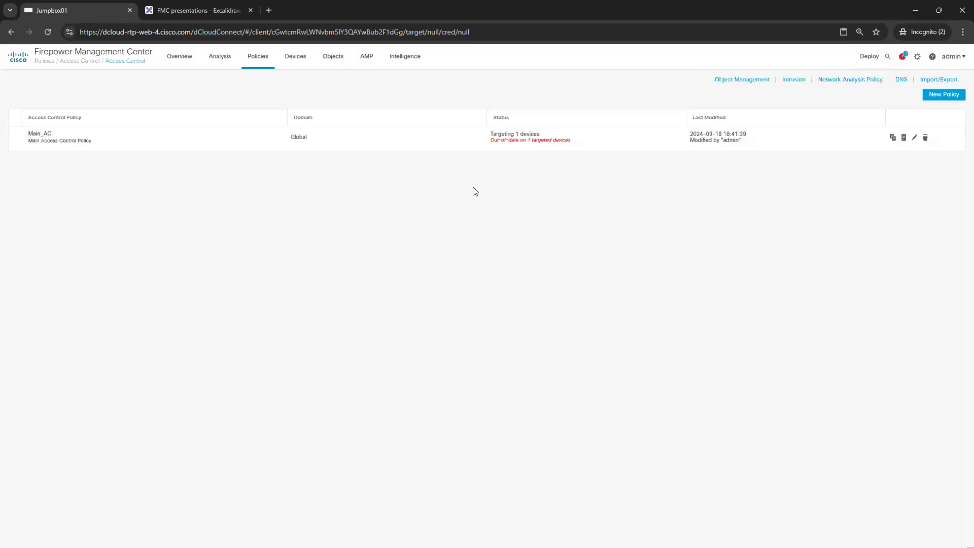
click(916, 138)
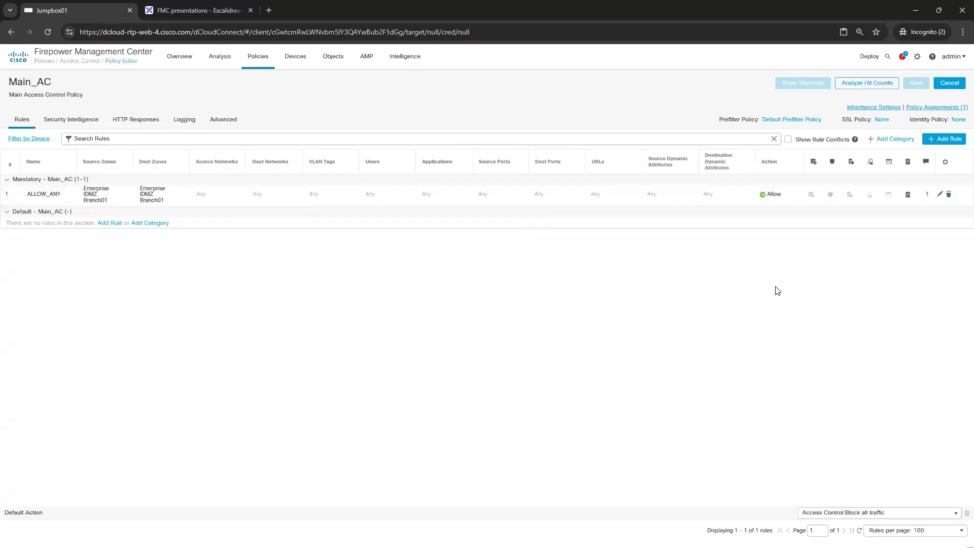
Confirm FTD01 as the targeted device in Main_AC's policy assignments and save the policy
click(927, 107)
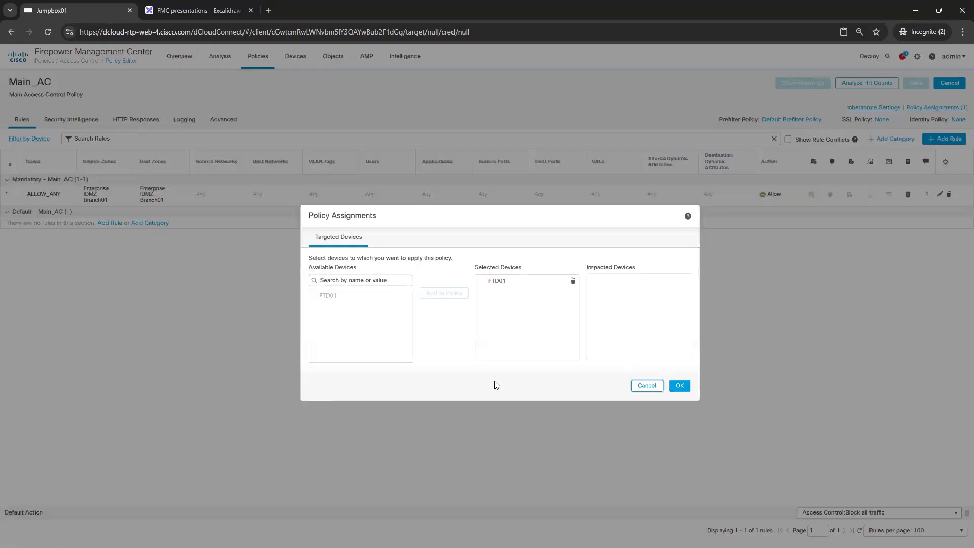
click(344, 299)
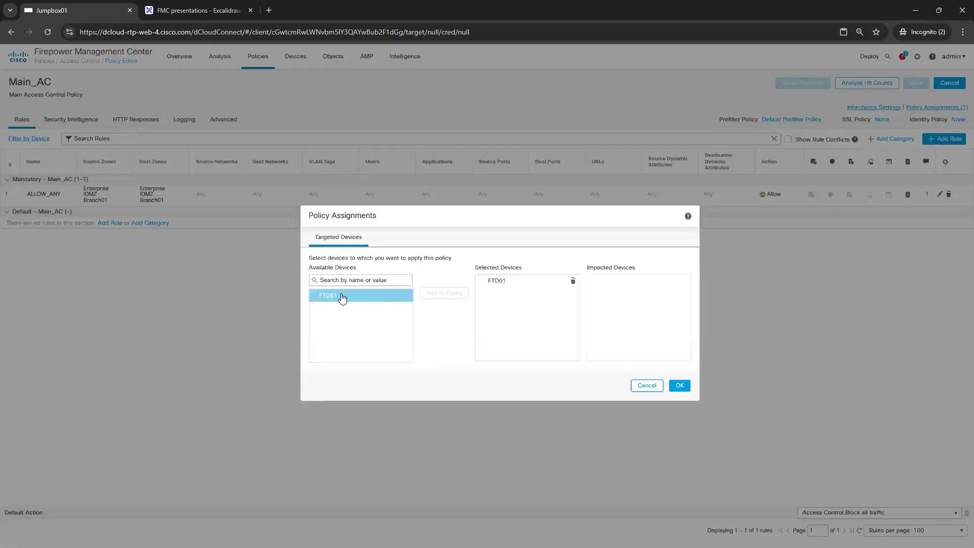
click(502, 282)
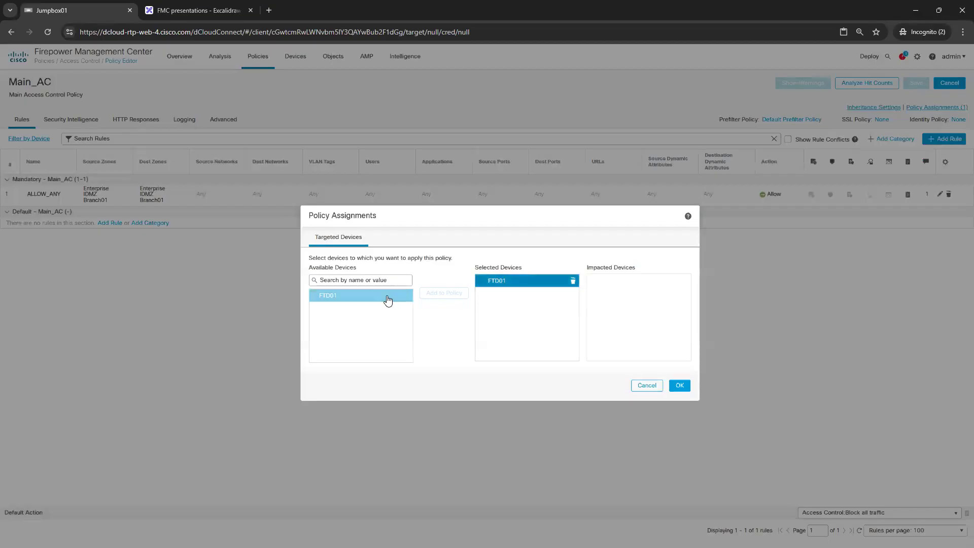
click(377, 280)
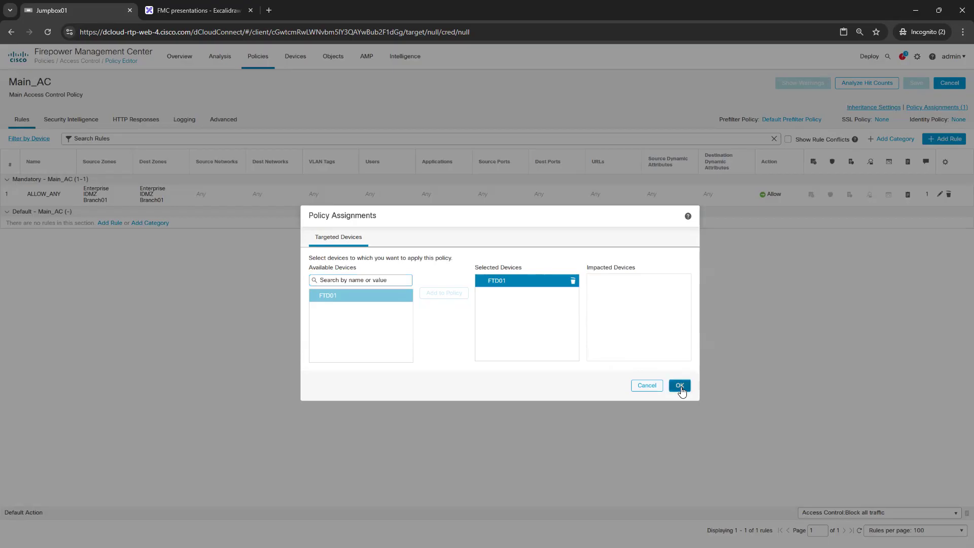
click(680, 386)
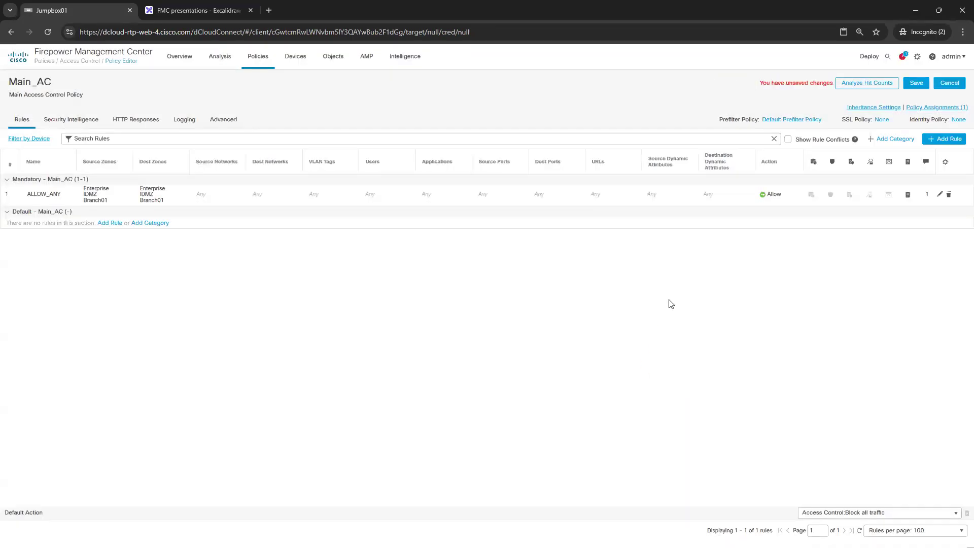
click(908, 59)
click(742, 356)
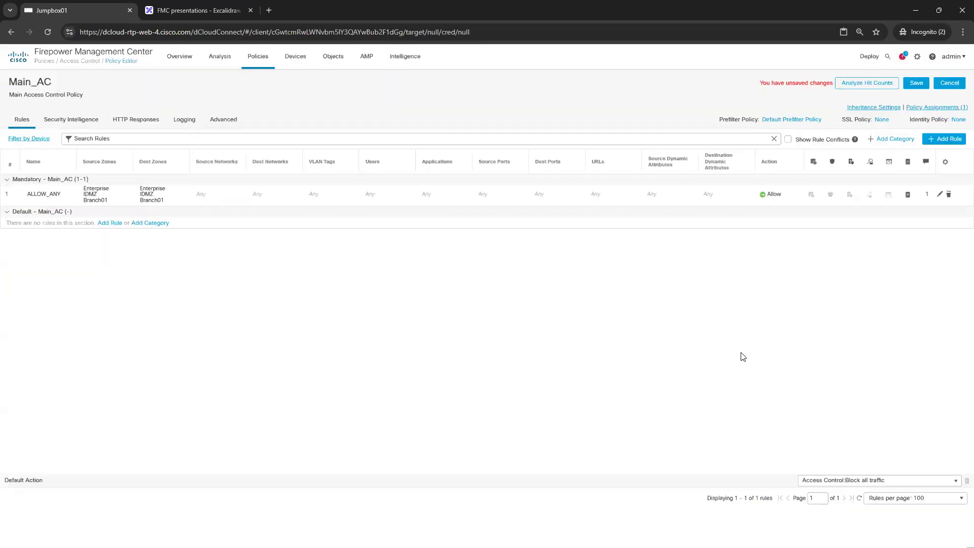
click(918, 84)
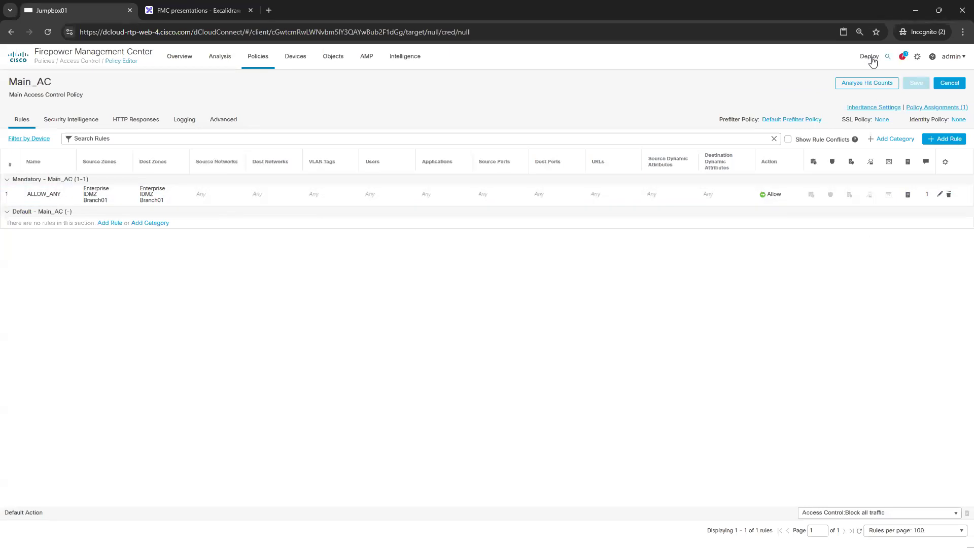
Review FTD01's pending Main_AC change and deploy it to FTD01 without deployment notes
mouse_move(870, 61)
click(874, 82)
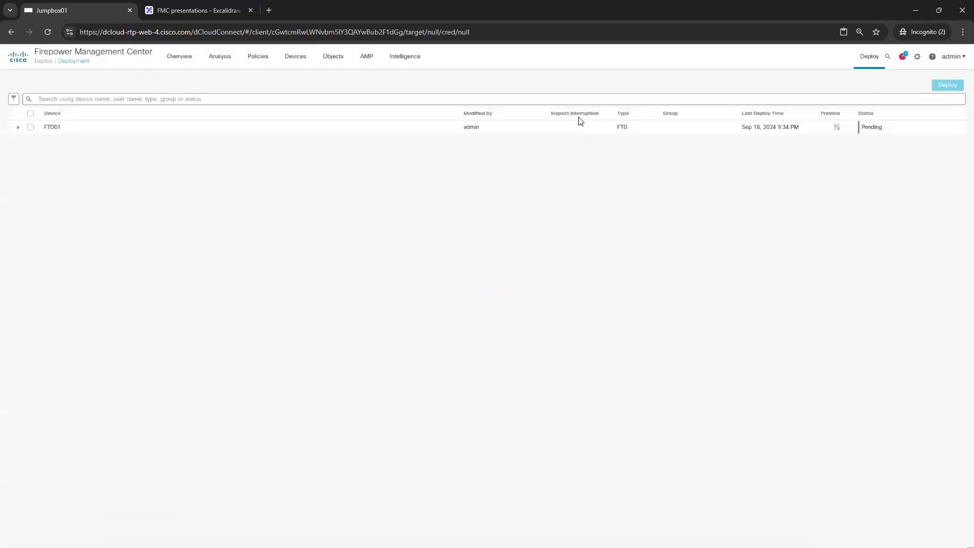
click(17, 128)
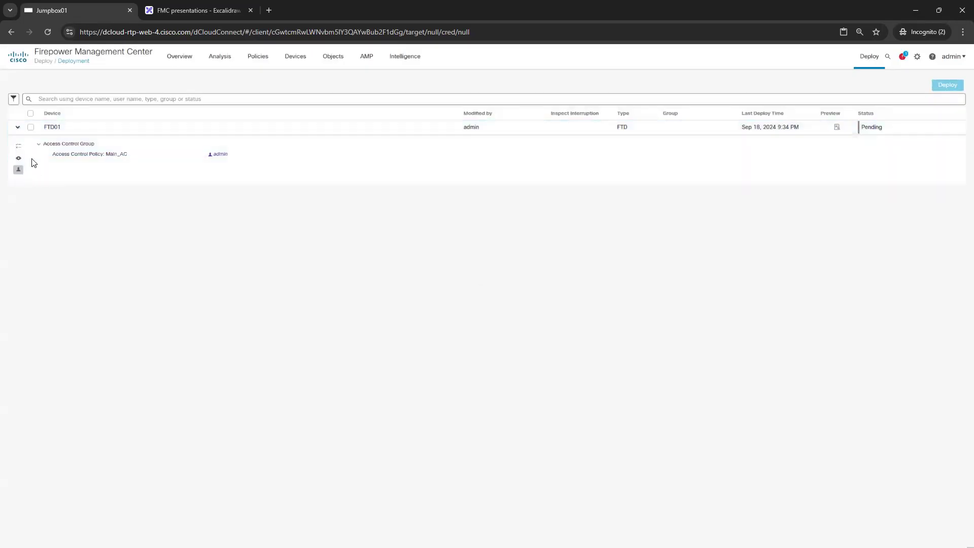
click(31, 128)
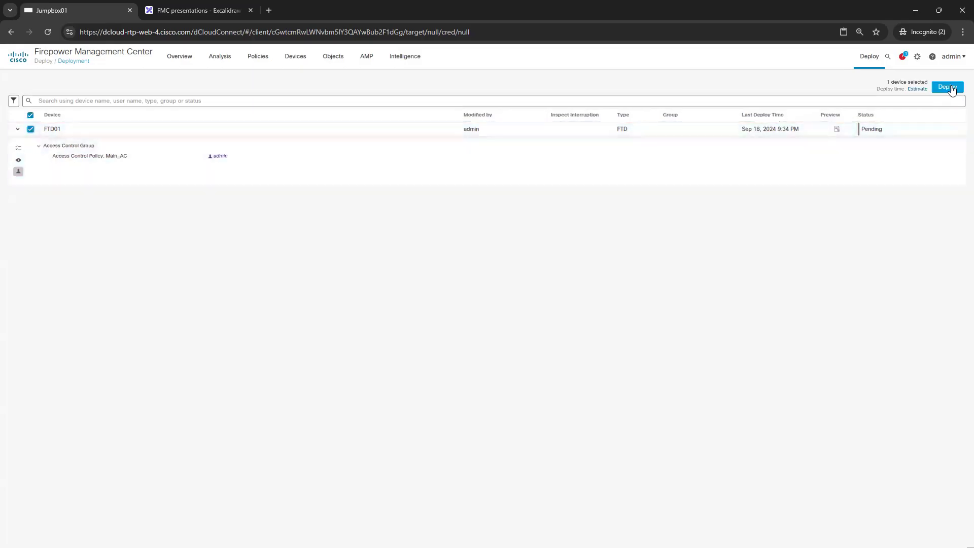
click(948, 88)
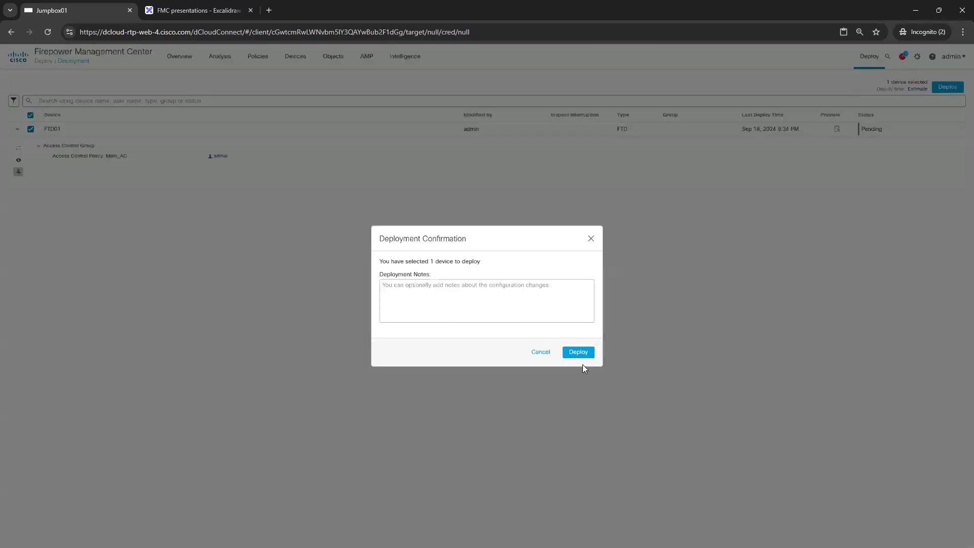
click(576, 356)
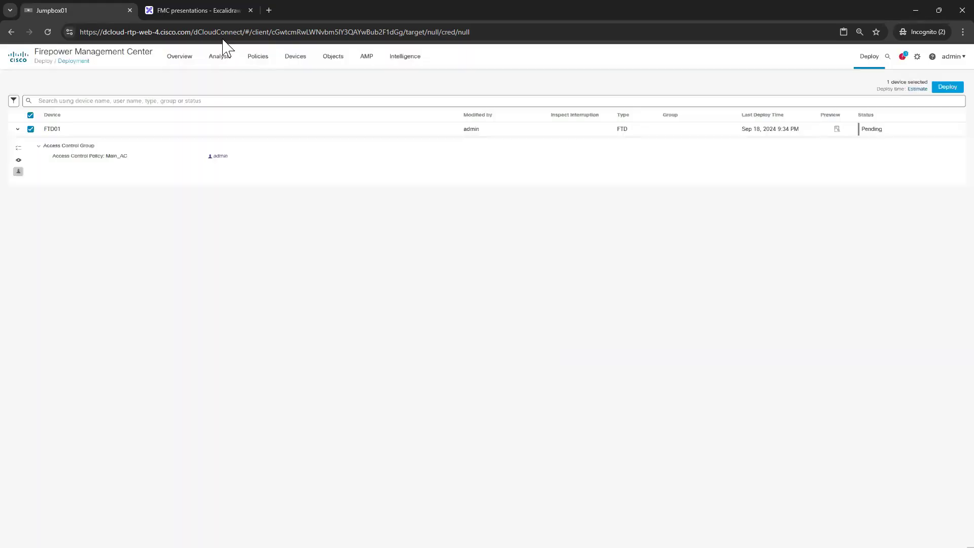
Minimize Firefox and examine the running ping's output in Command Prompt while the deployment proceeds
mouse_move(223, 45)
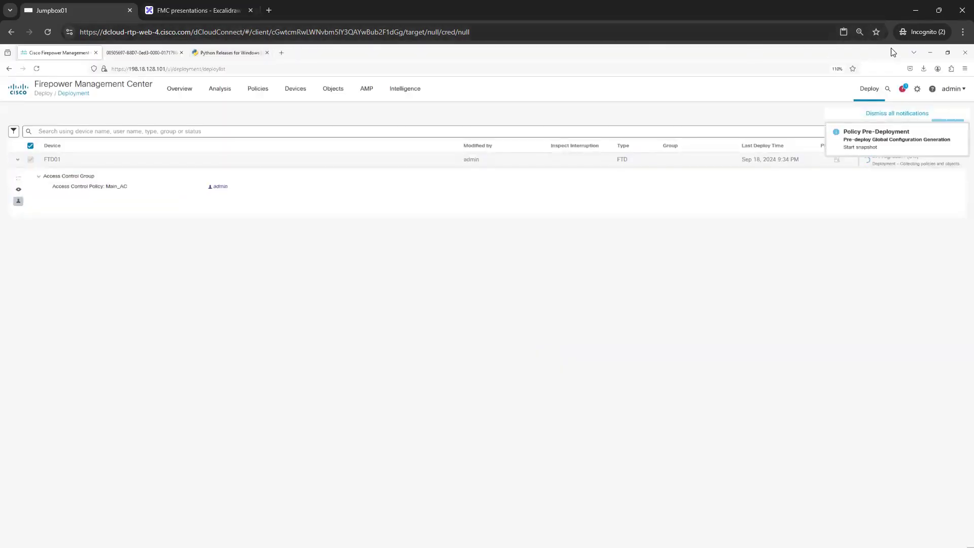
click(930, 54)
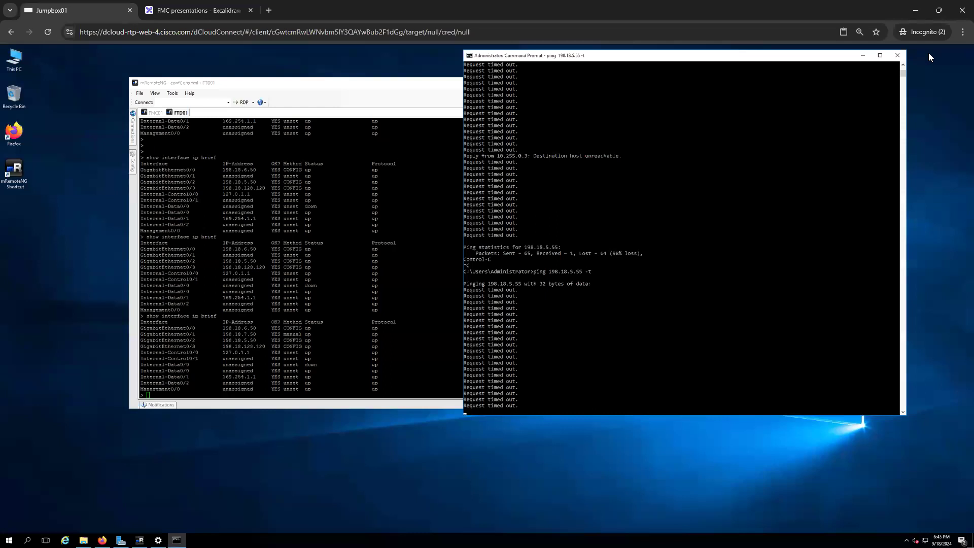
click(577, 372)
click(102, 540)
drag(490, 339, 518, 358)
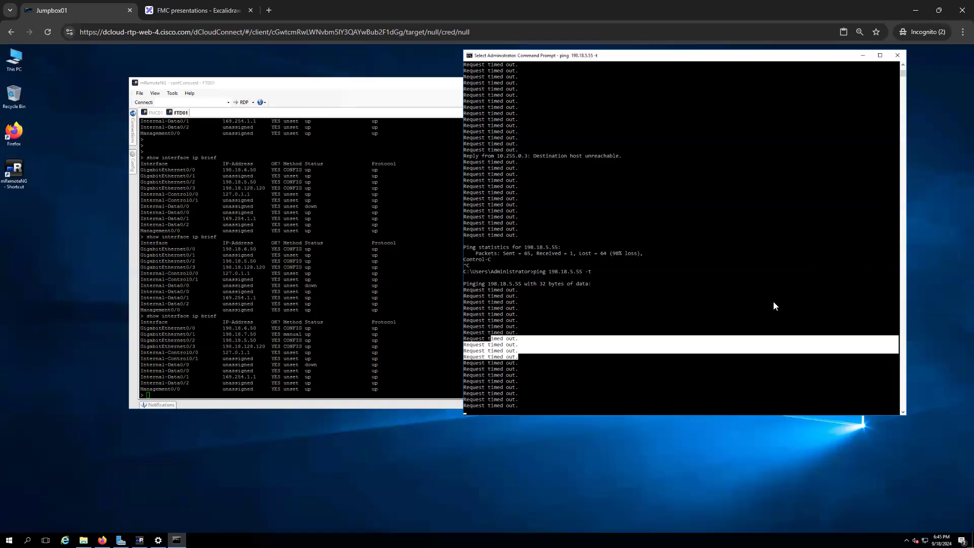
click(722, 321)
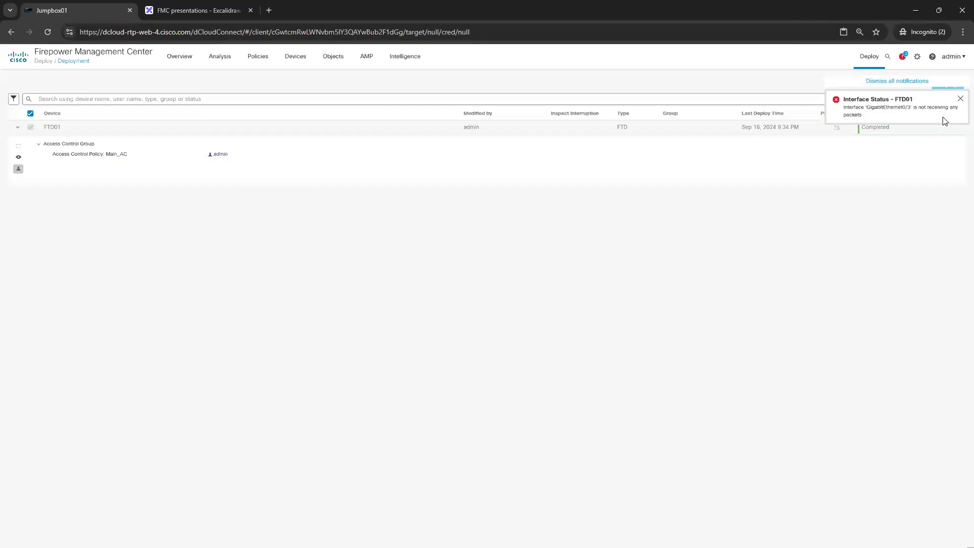
Dismiss FTD01's interface status notification, and stop and rerun the continuous ping to 198.18.5.55 in Command Prompt
click(960, 99)
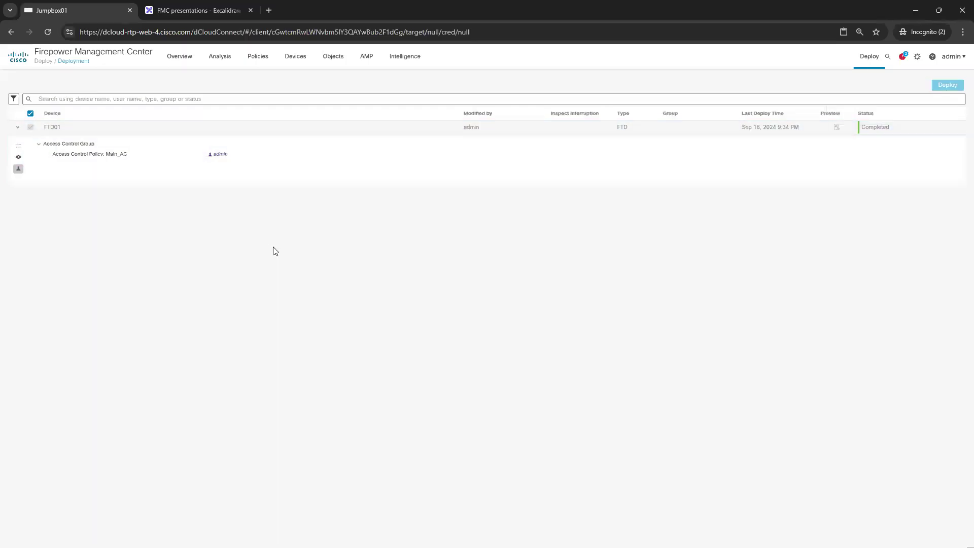
mouse_move(191, 52)
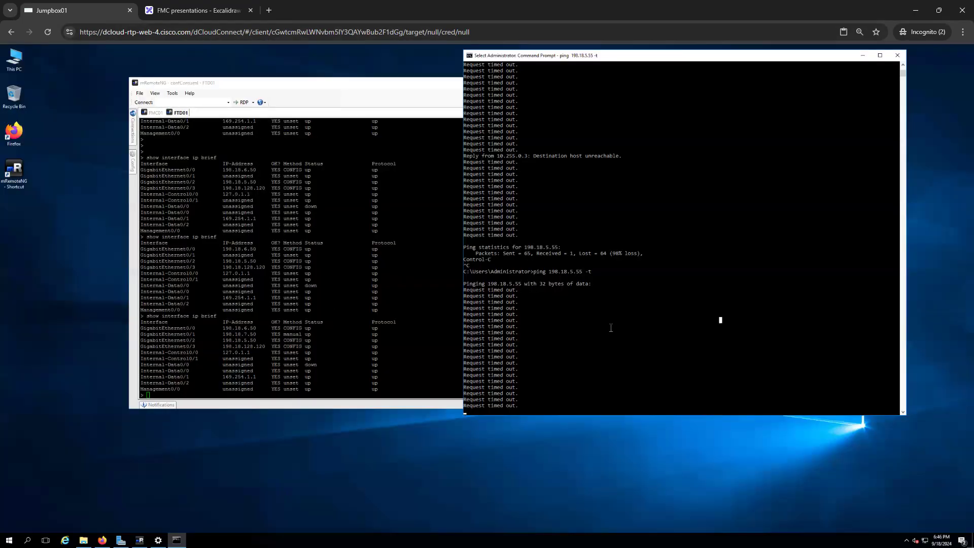
key(Escape)
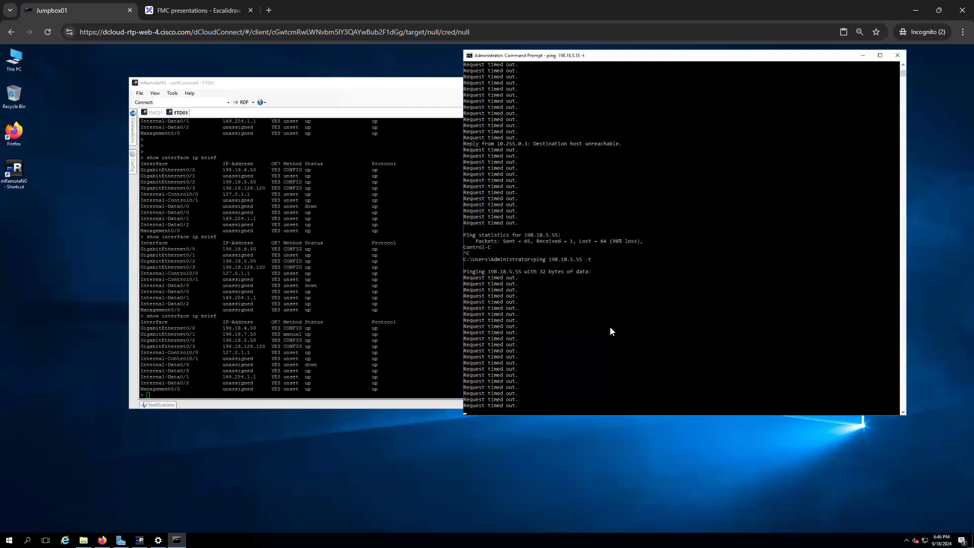
key(ctrl+c)
key(Return)
key(Return)
key(Up)
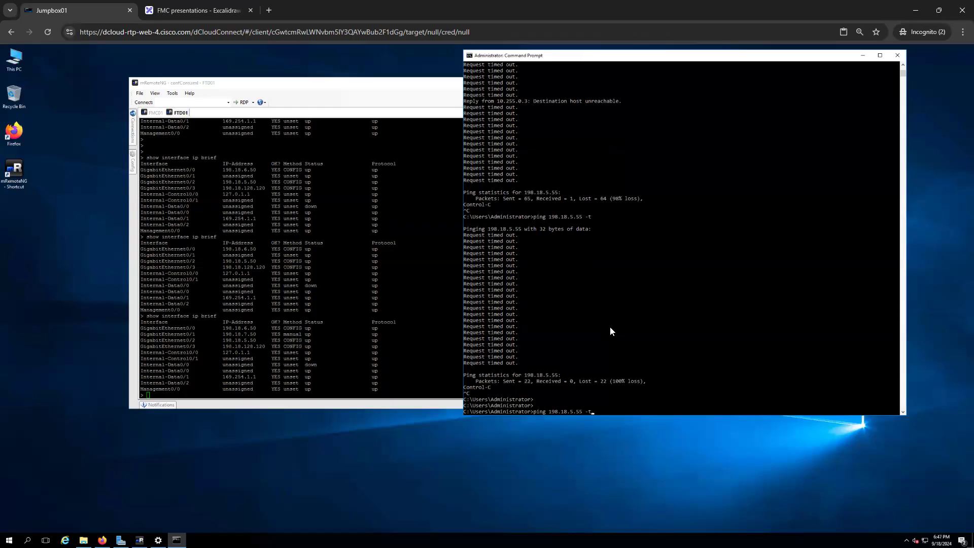
key(Return)
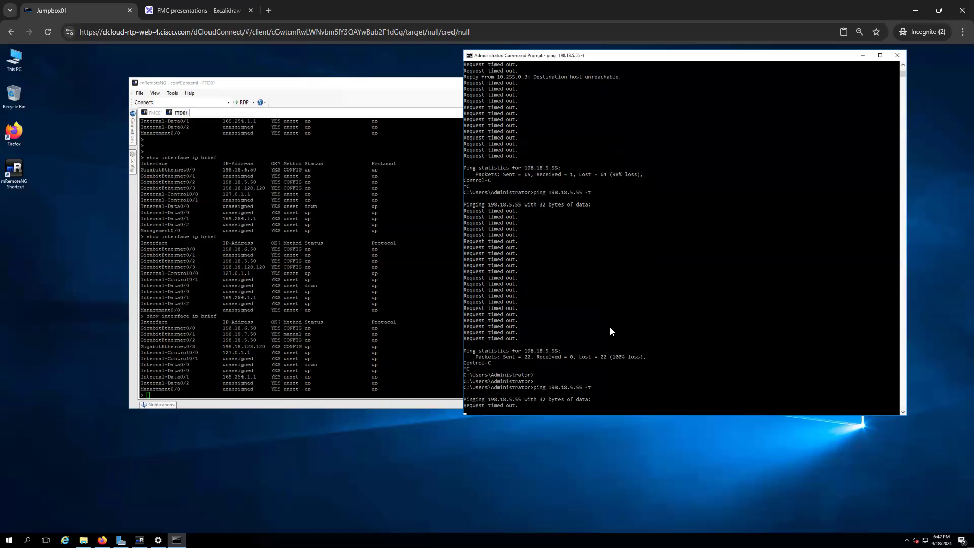
Stop the ping and run ipconfig to check the jumpbox's IP address and default gateway
key(ctrl+c)
text(ipcion)
key(BackSpace)
key(BackSpace)
key(BackSpace)
text(onfig)
key(Return)
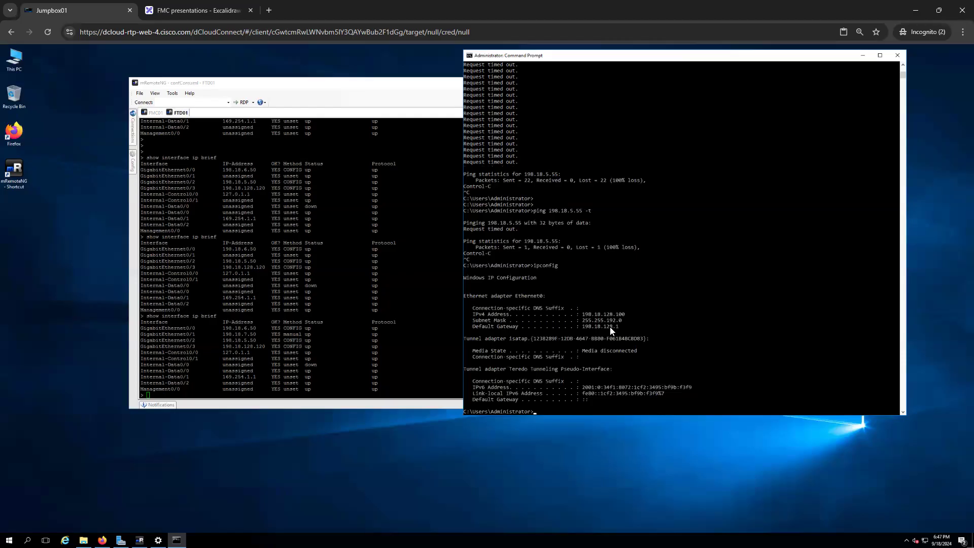
Rerun the continuous ping "ping 198.18.5.55 -t" from the jumpbox
key(Up)
key(Up)
key(Return)
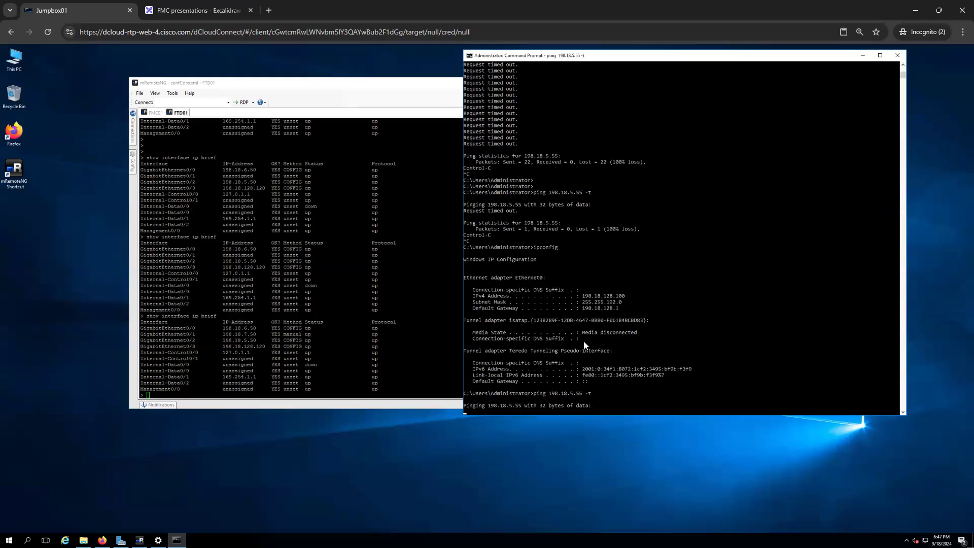
Ping 198.18.5.55 from the FTD01 console in mRemoteNG and highlight the pinged address
click(399, 349)
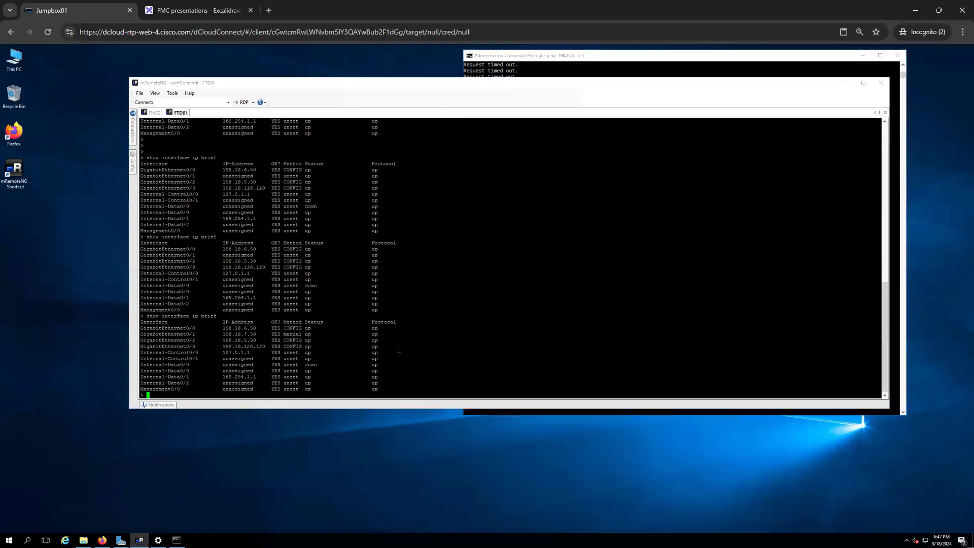
text(ping 198.18.5.55)
key(Return)
key(Return)
key(Return)
key(Return)
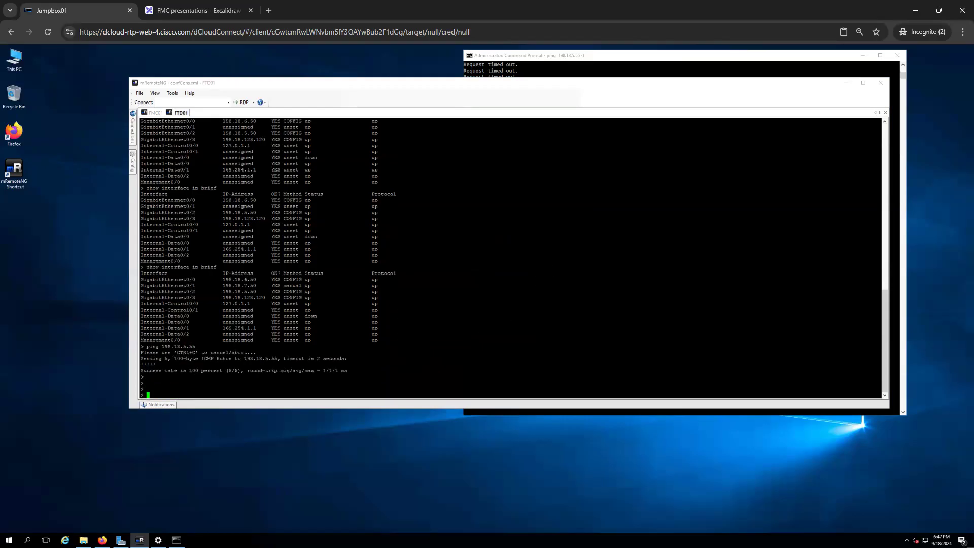
drag(161, 347, 196, 347)
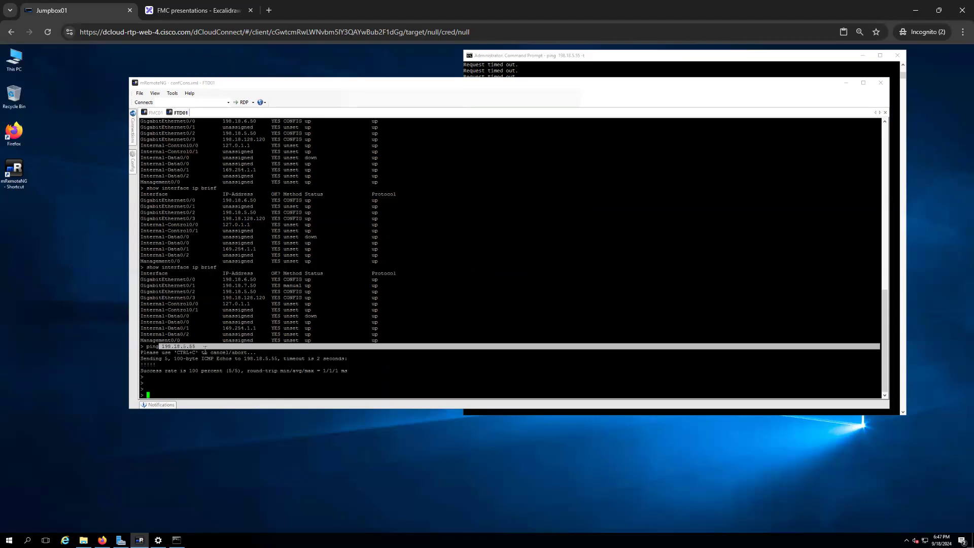
Return to Command Prompt, check the replies of the running ping and move the window slightly aside
click(750, 58)
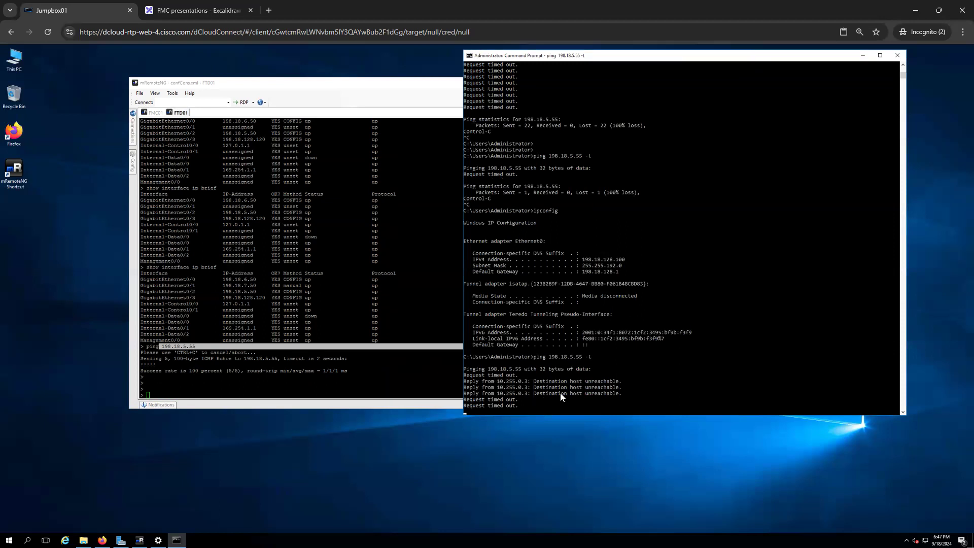
click(577, 398)
key(Return)
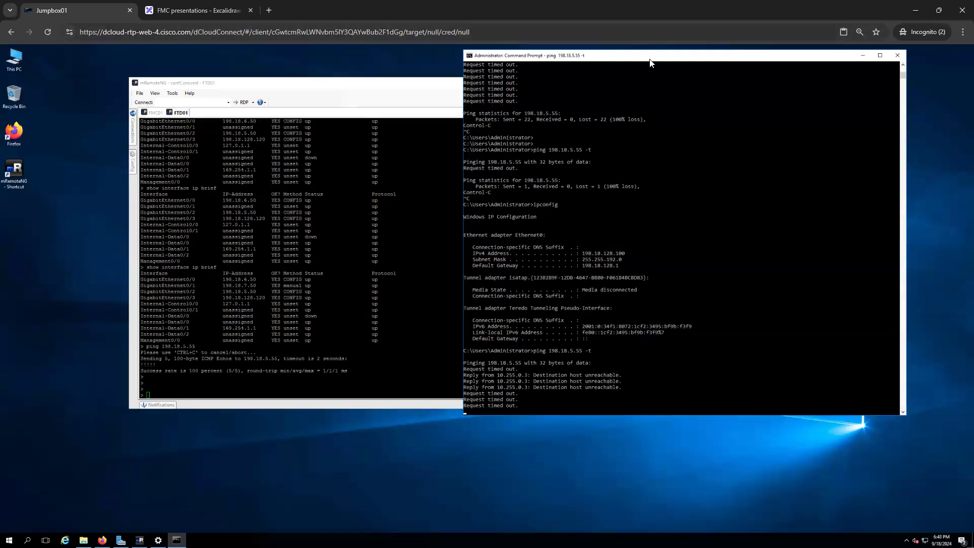
drag(656, 56, 669, 75)
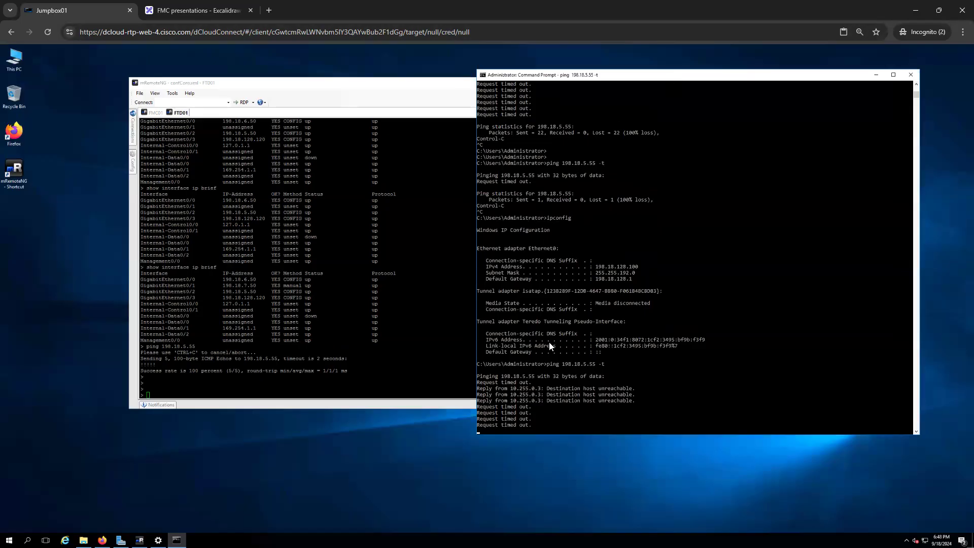
Narrow the mRemoteNG window to uncover the running ping beside it, and bring Command Prompt back to the front
click(454, 348)
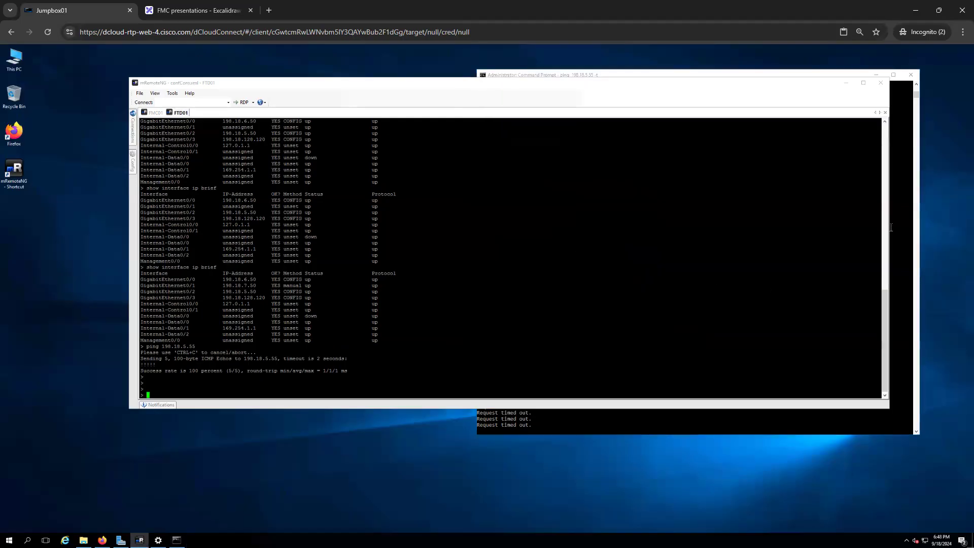
drag(890, 226, 597, 227)
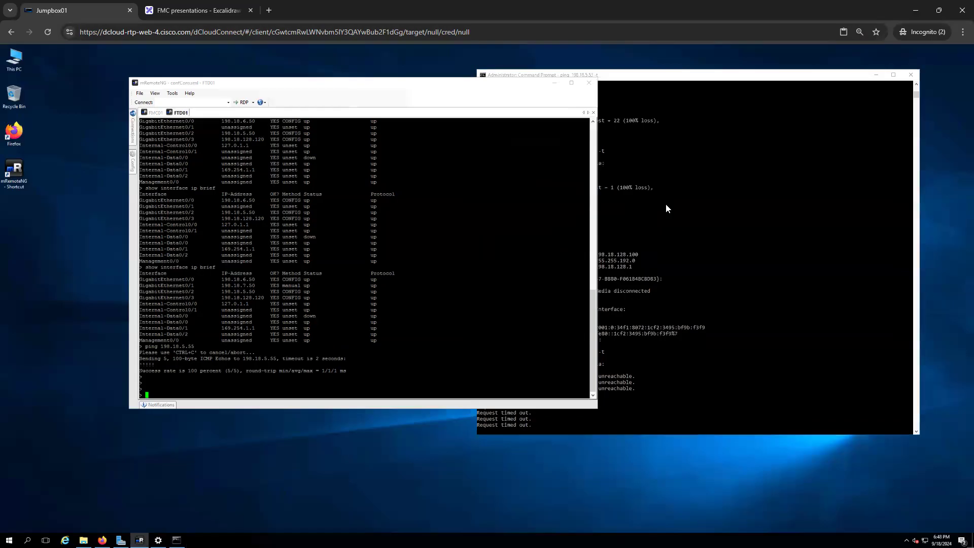
click(667, 209)
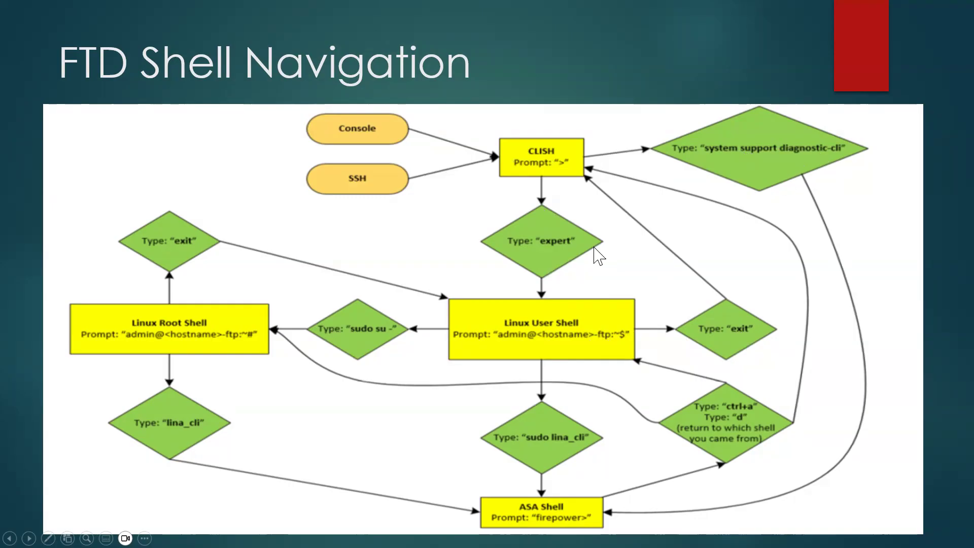
Return from the slides to the FTD01 console, list the available options of the "system" command, and clear the line
key(alt+Tab)
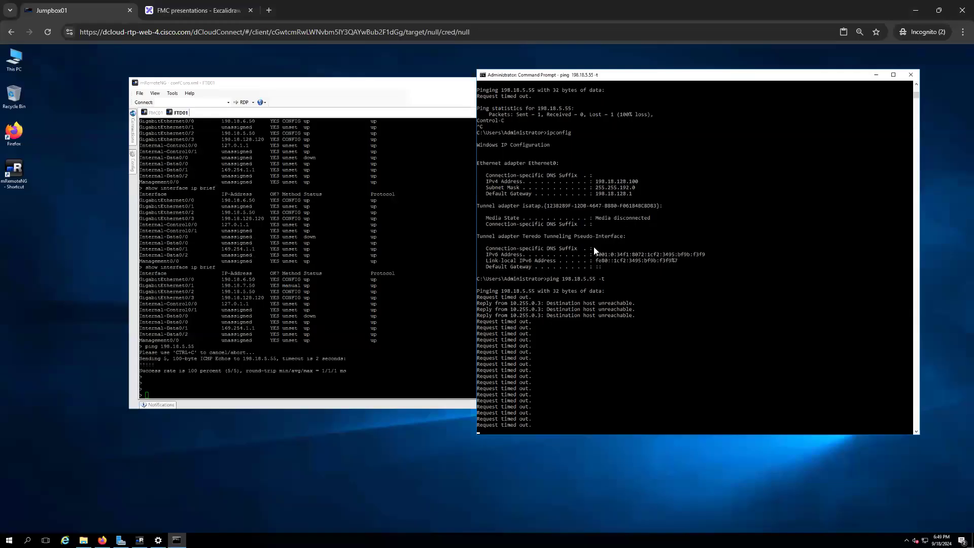
click(329, 351)
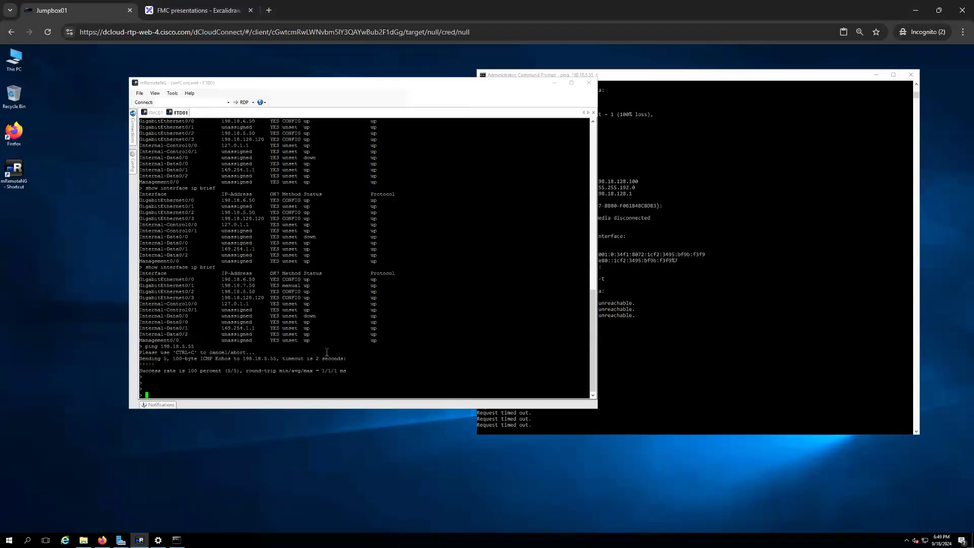
key(Return)
text(system )
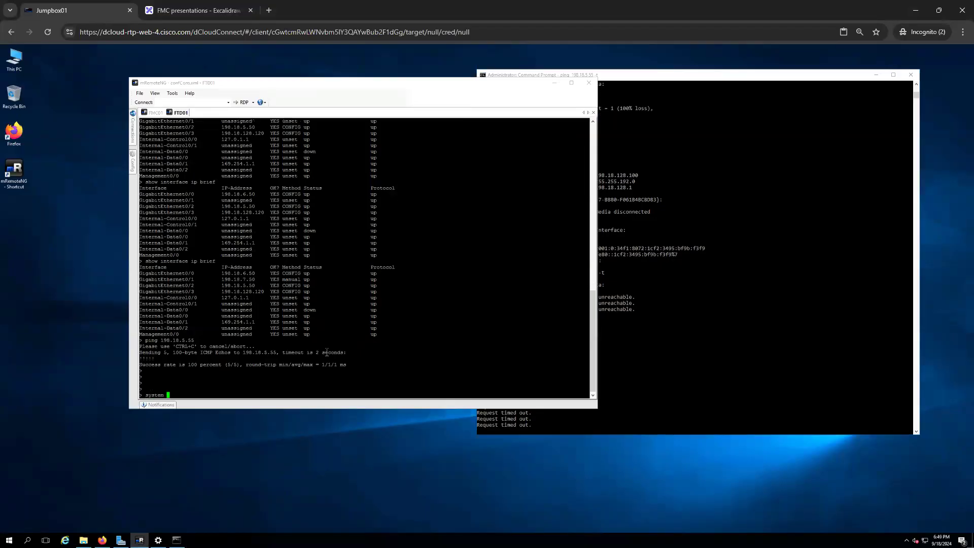
text(dia)
key(BackSpace)
key(BackSpace)
key(BackSpace)
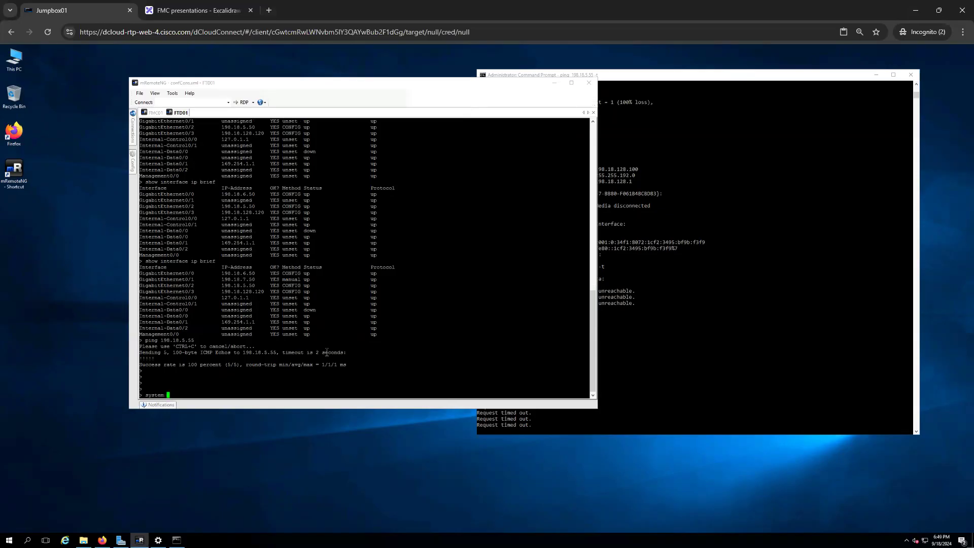
key(Tab)
key(Tab)
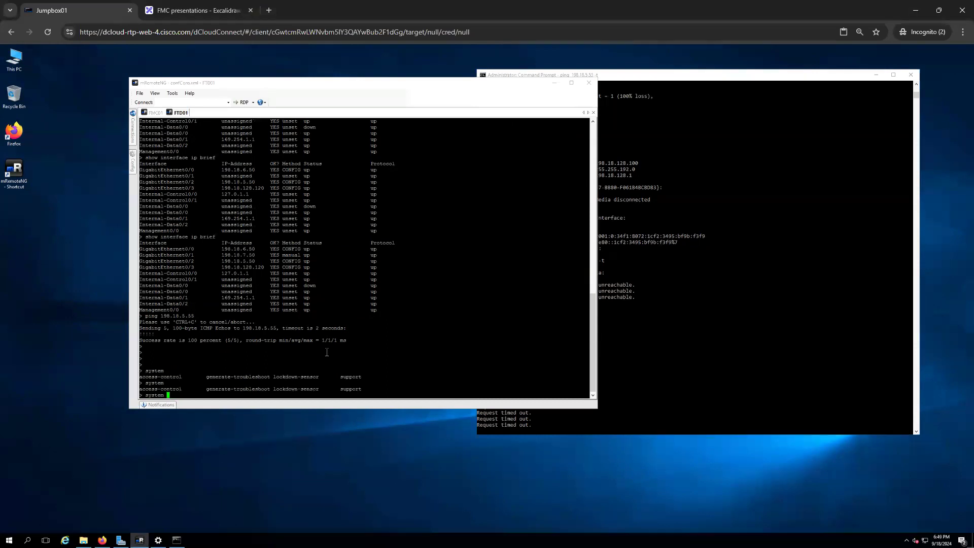
key(BackSpace)
key(BackSpace)
key(BackSpace)
key(BackSpace)
key(BackSpace)
key(BackSpace)
Enter the Linux user shell on FTD01 with "expert" and list its home directory with "ls -la"
text(xi)
key(BackSpace)
text(pert)
key(Return)
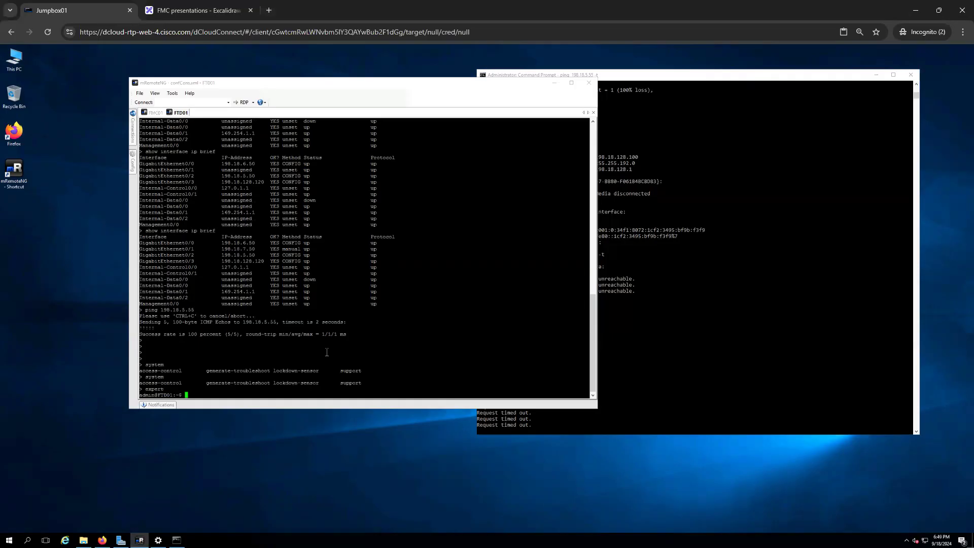
key(Return)
key(Return)
text(ls -la)
key(Return)
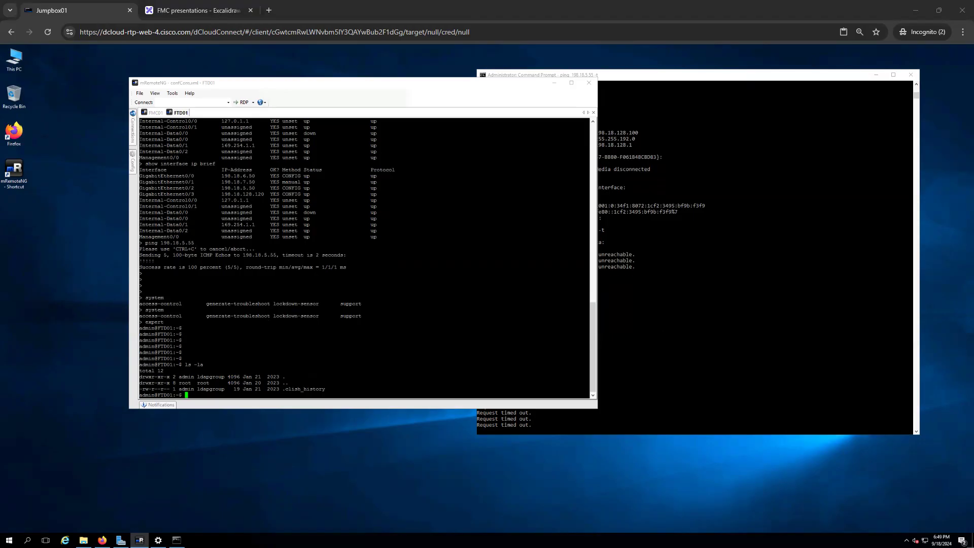
Exit the expert shell back to the FTD01 CLI and display the routing table with "show route"
click(401, 313)
key(Return)
key(Return)
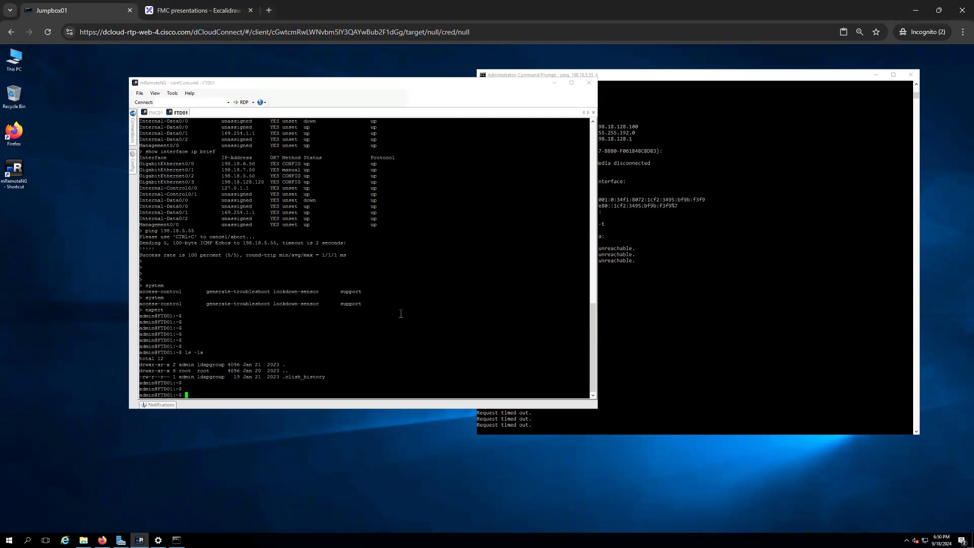
text(exit)
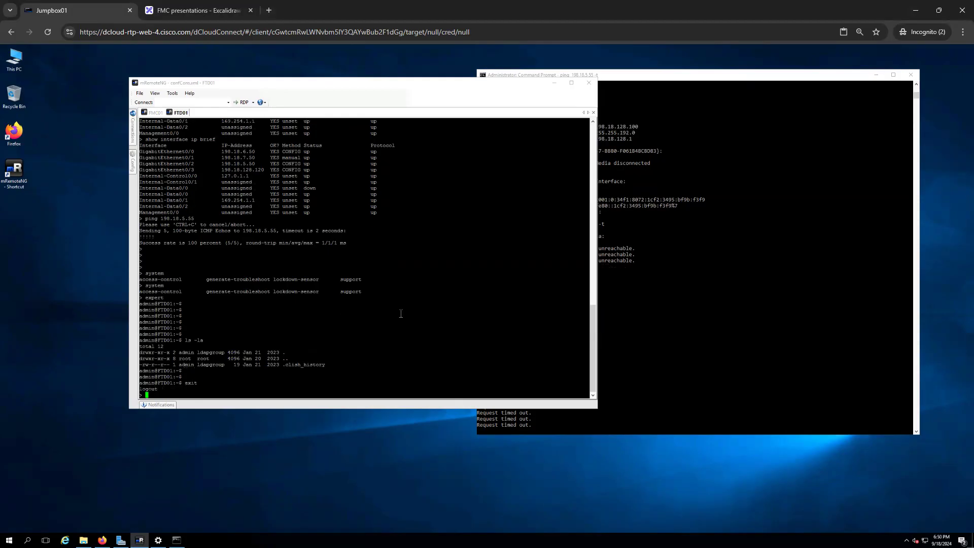
key(Return)
key(Return)
key(Return)
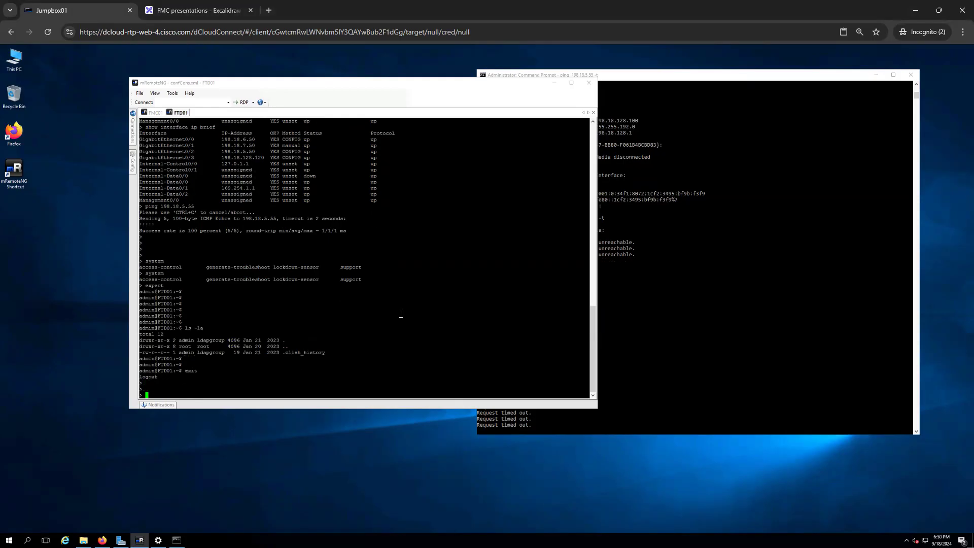
text(show route)
key(Return)
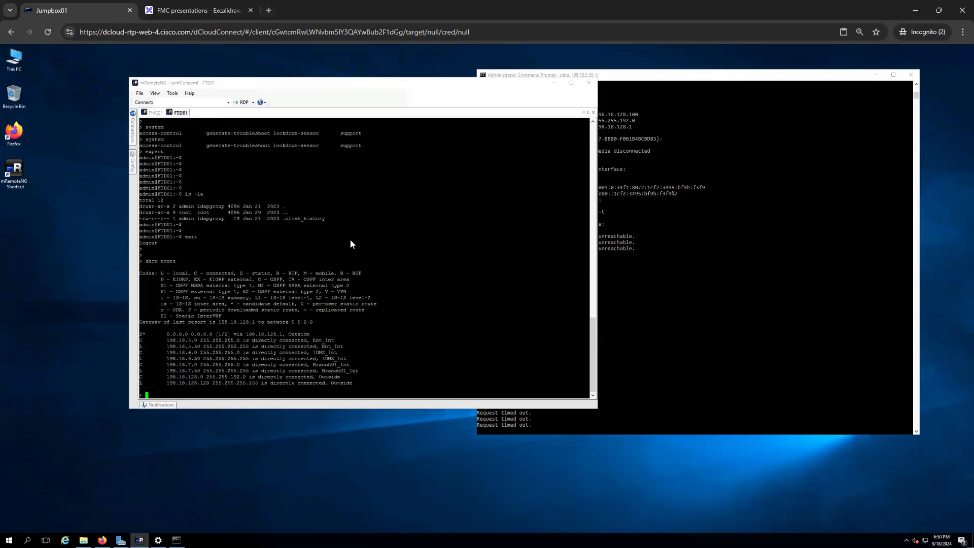
click(155, 94)
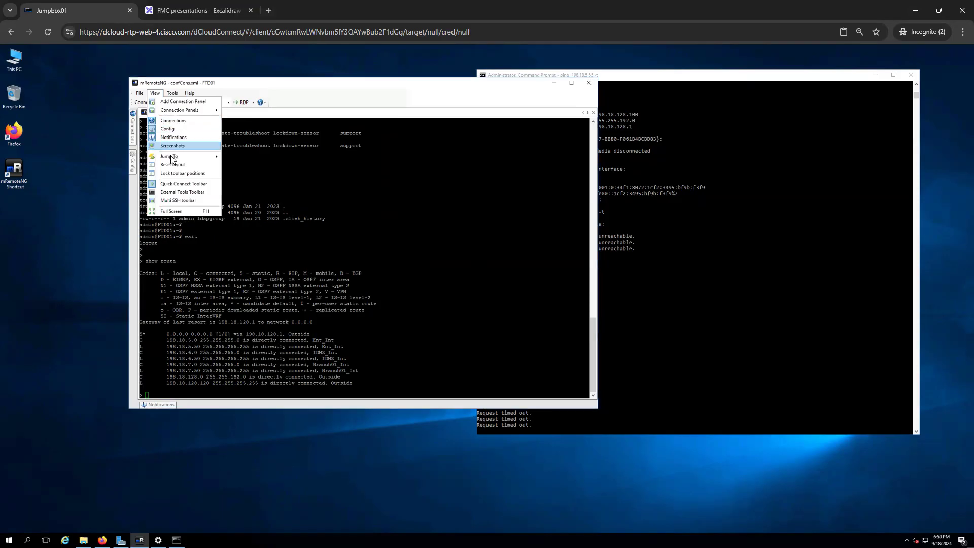
mouse_move(172, 160)
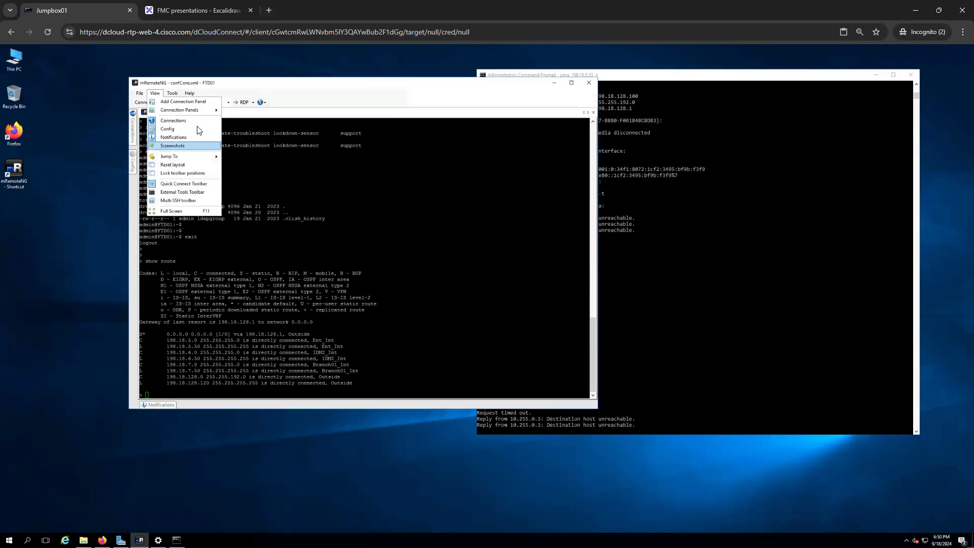
click(172, 95)
click(143, 96)
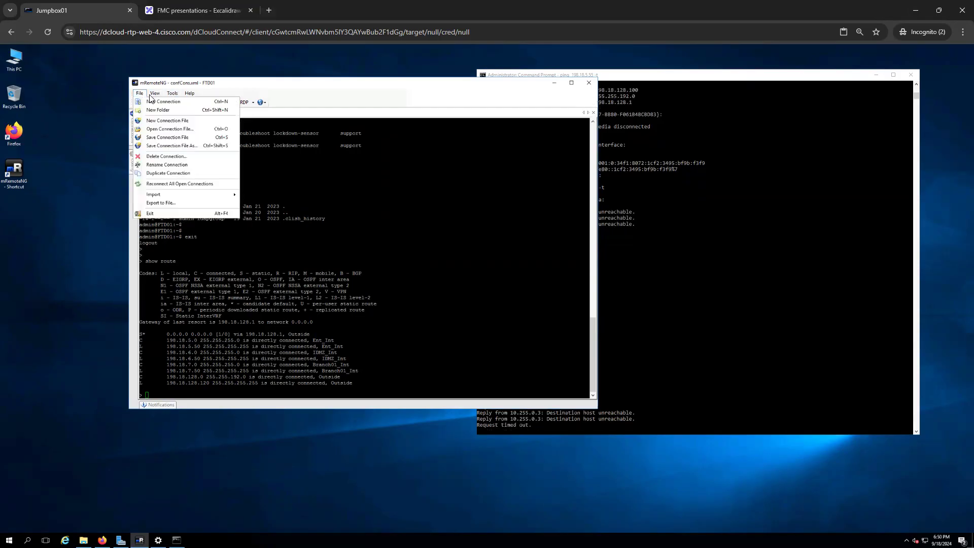
click(154, 94)
click(172, 94)
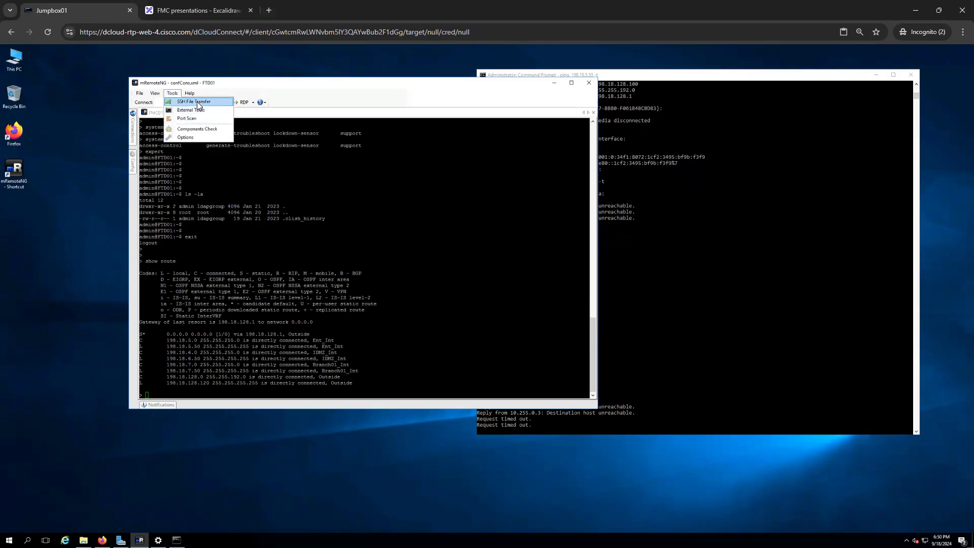
click(187, 137)
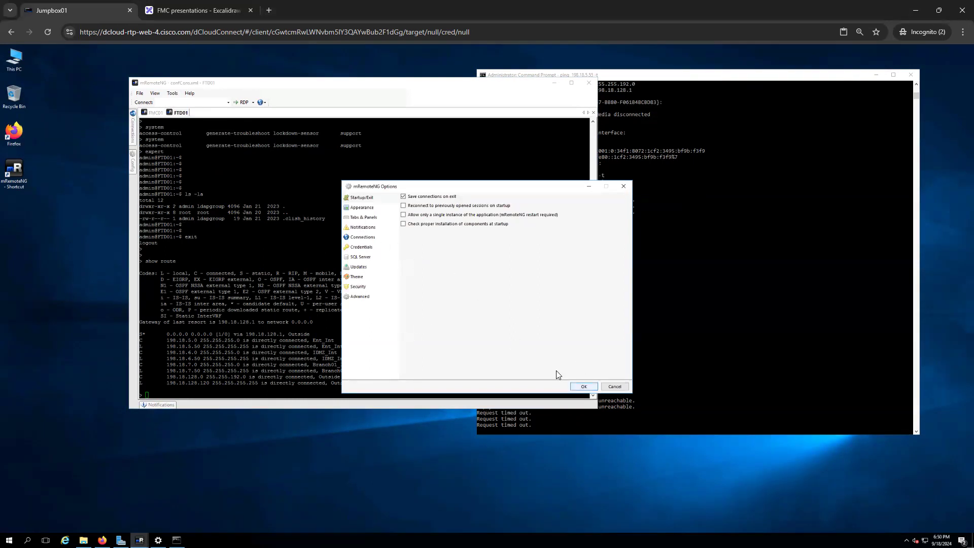
click(592, 386)
click(157, 94)
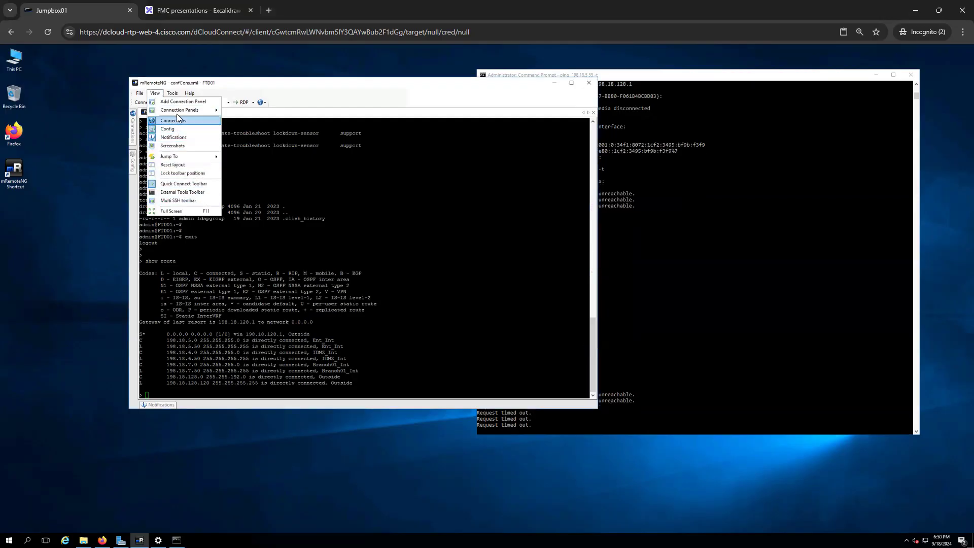
click(283, 287)
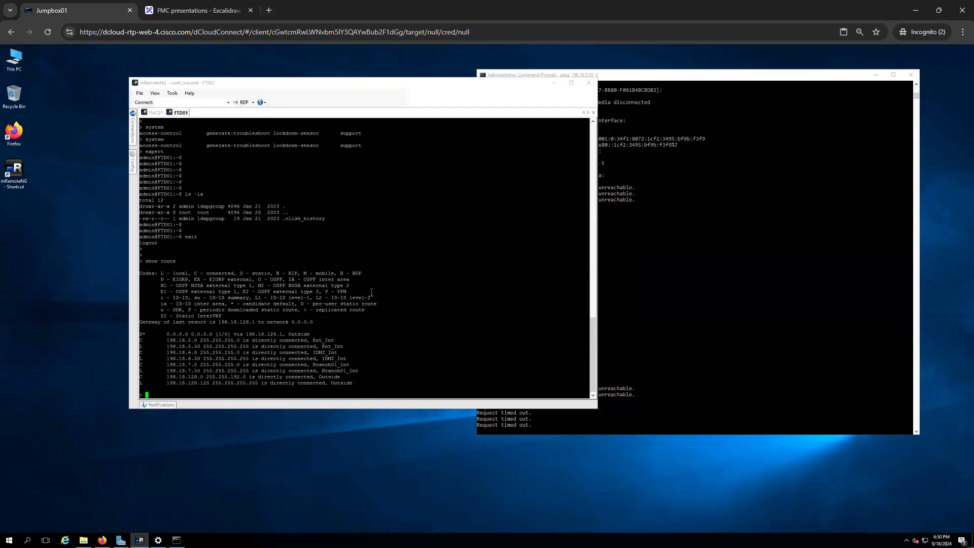
click(372, 83)
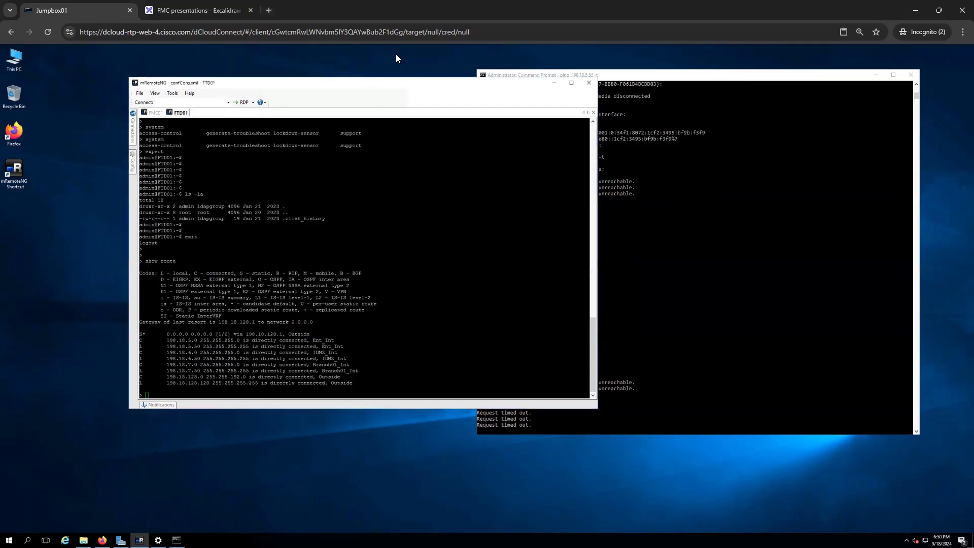
Set the FTD01 session's PuTTY terminal font size to 18 and apply it
right_click(178, 113)
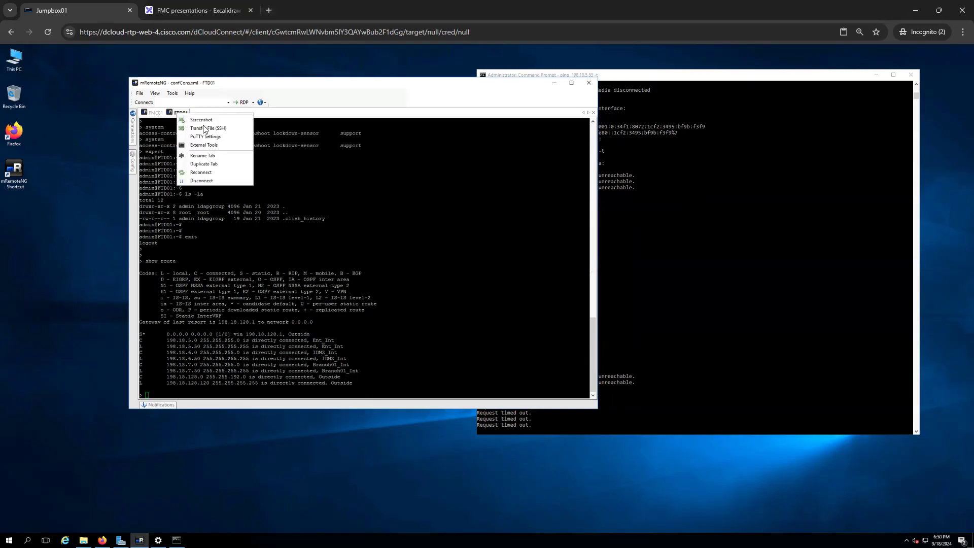
click(210, 137)
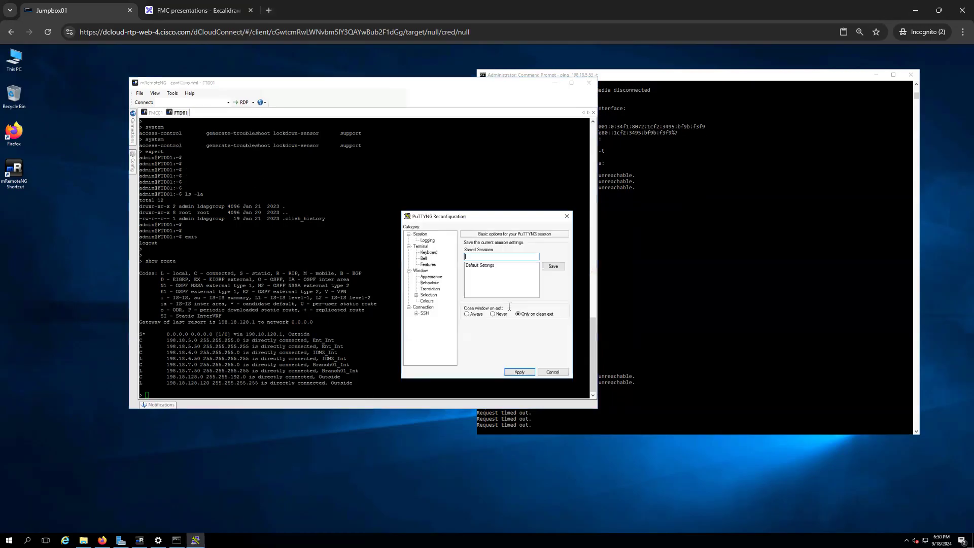
click(432, 276)
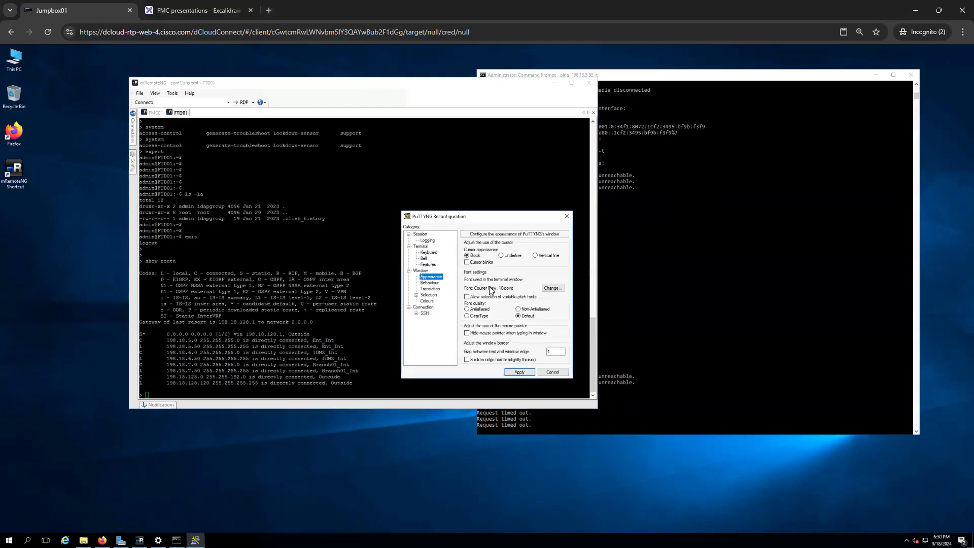
click(550, 287)
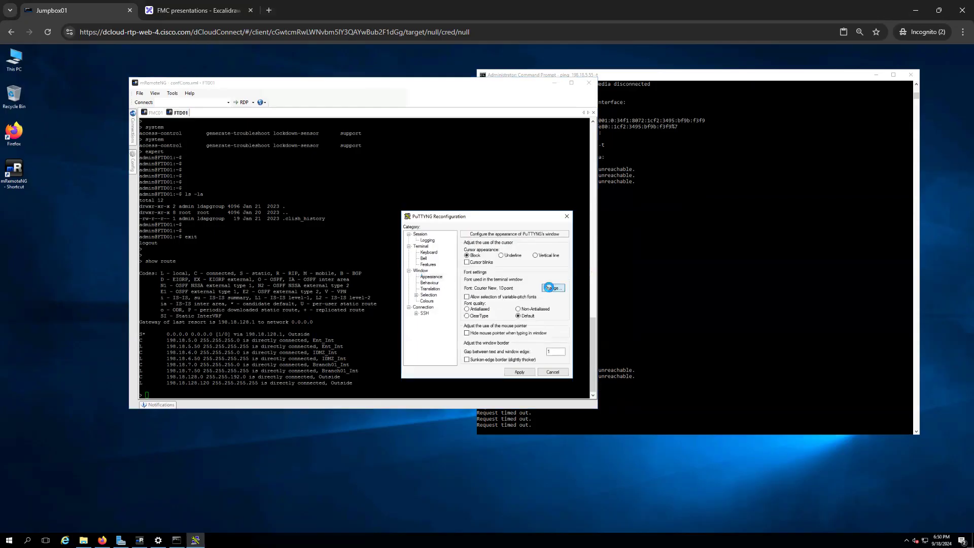
click(549, 325)
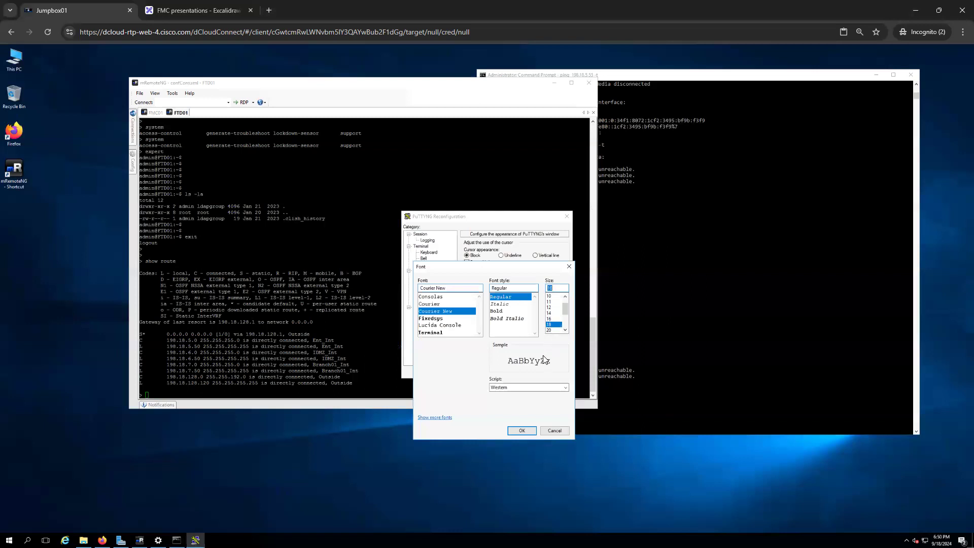
click(522, 431)
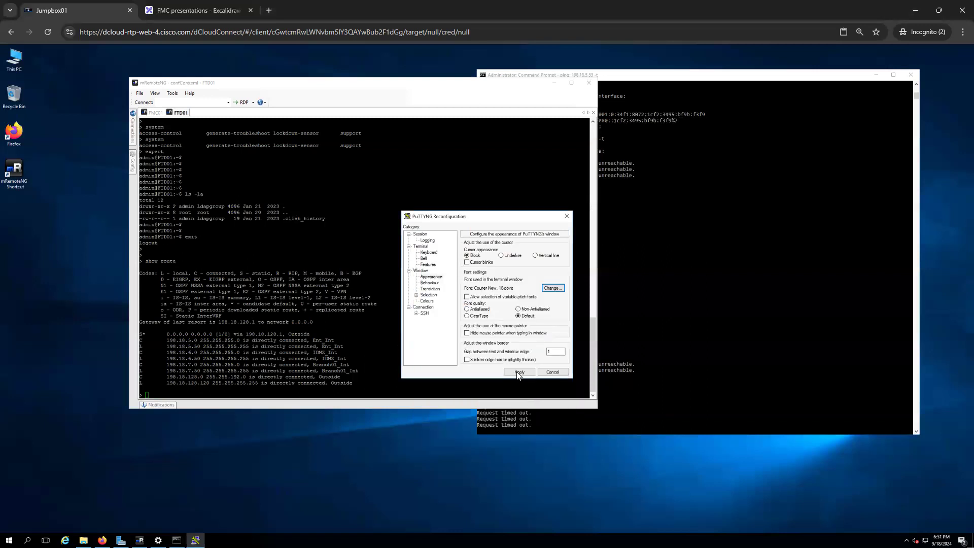
click(518, 374)
click(465, 286)
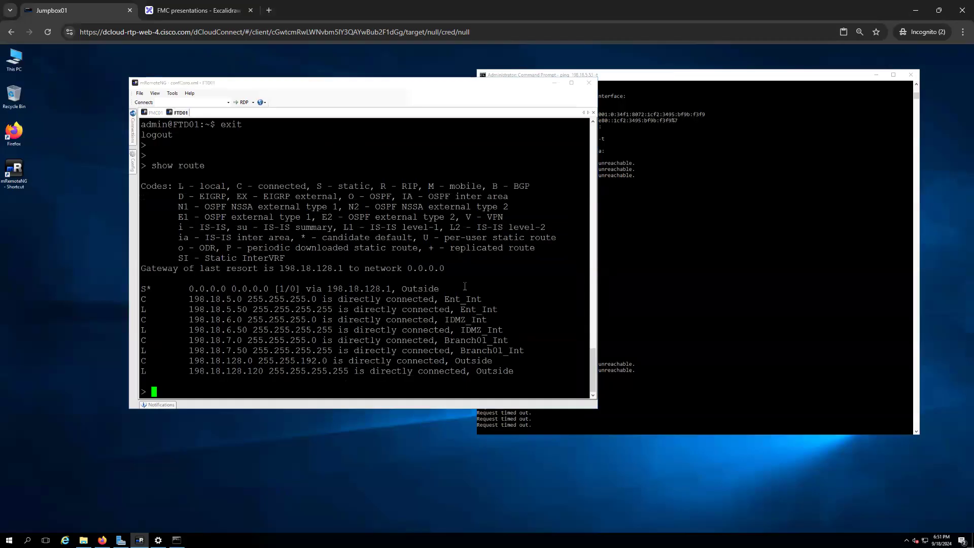
Review the default route via 198.18.128.1 and the directly connected networks by highlighting them in the route output
drag(210, 289, 247, 289)
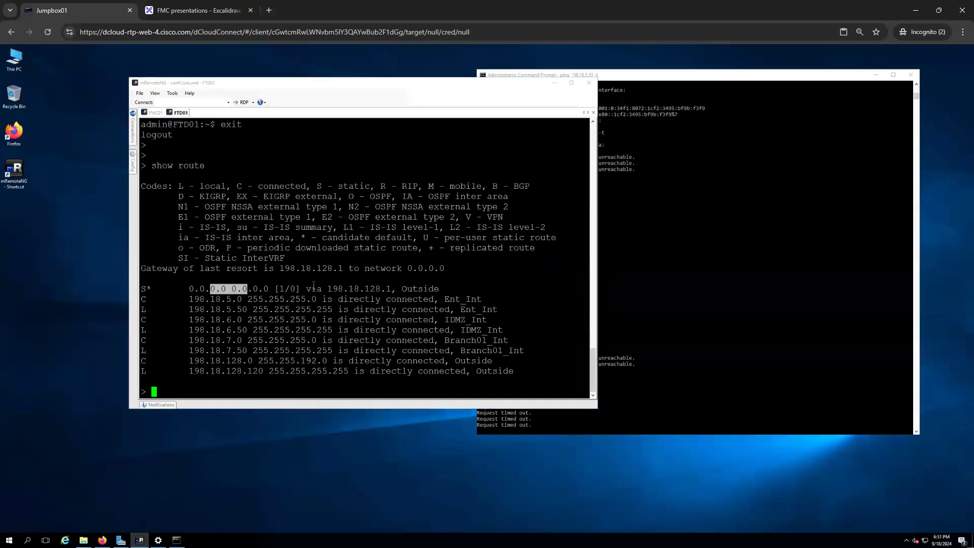
drag(311, 289, 363, 289)
drag(189, 300, 274, 320)
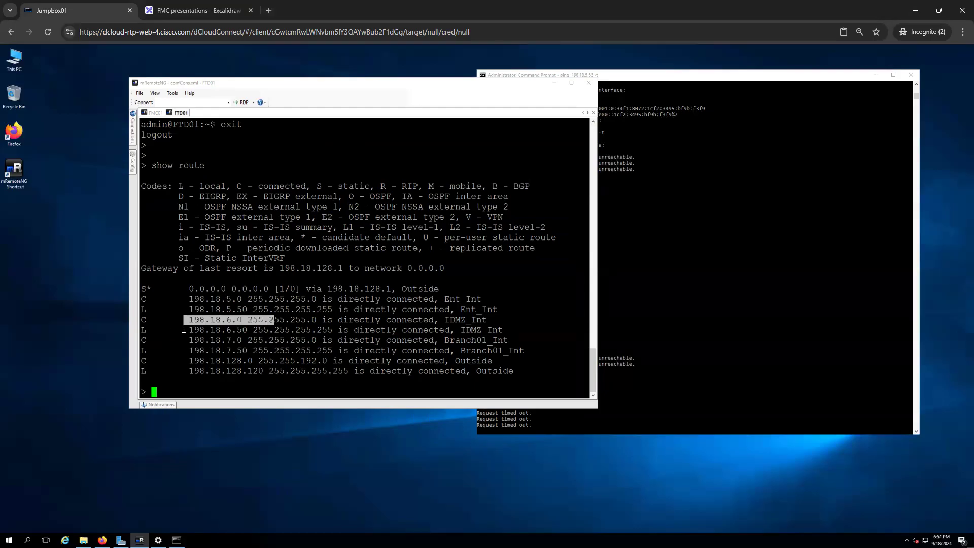
click(239, 383)
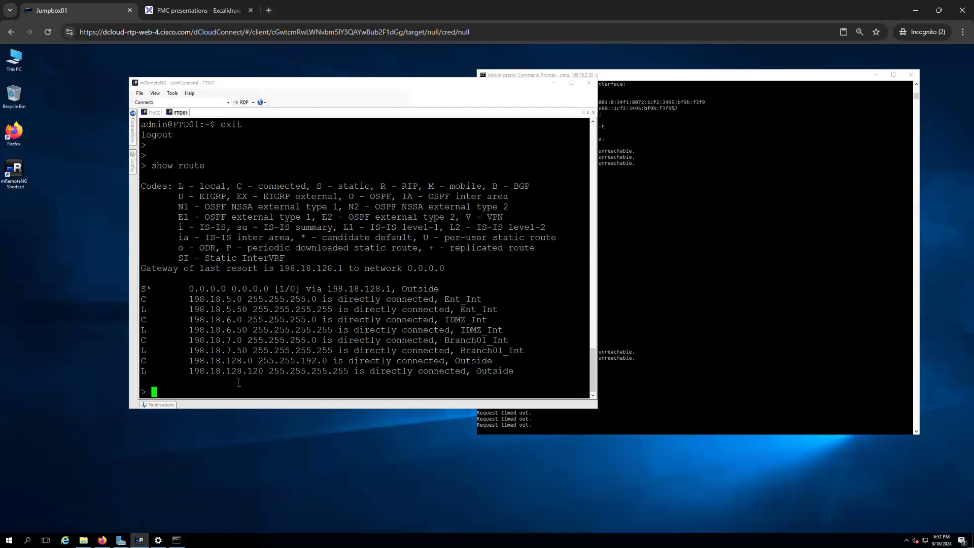
List the available "show interface" options on FTD01 and display the interface summary with "show interface summary"
key(Return)
text(show interface)
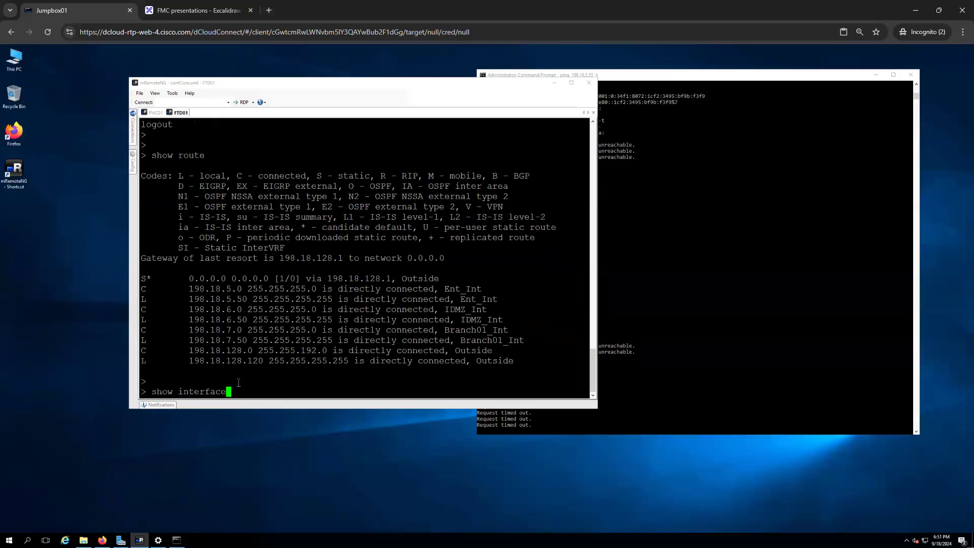
key(Tab)
key(question)
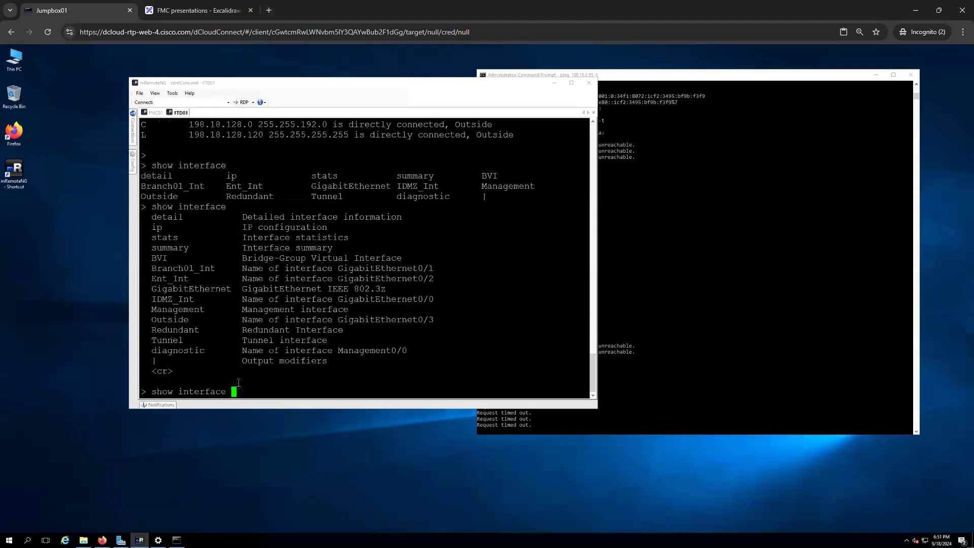
text(diagnostic)
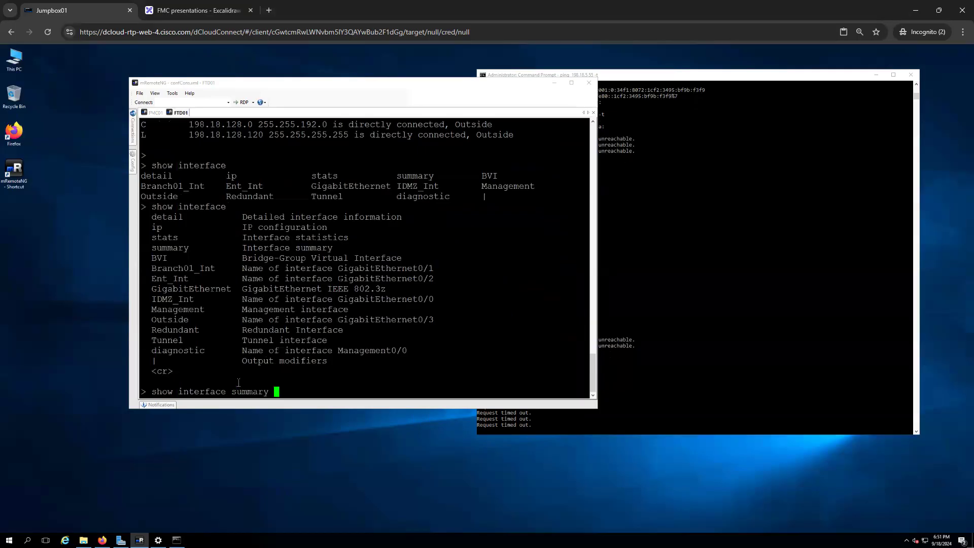
key(Return)
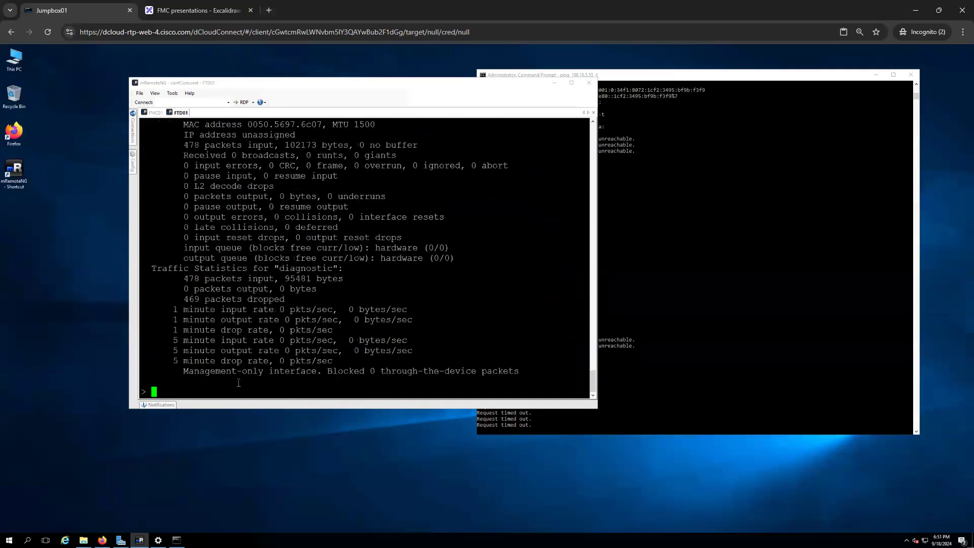
key(Return)
key(Return)
key(Return)
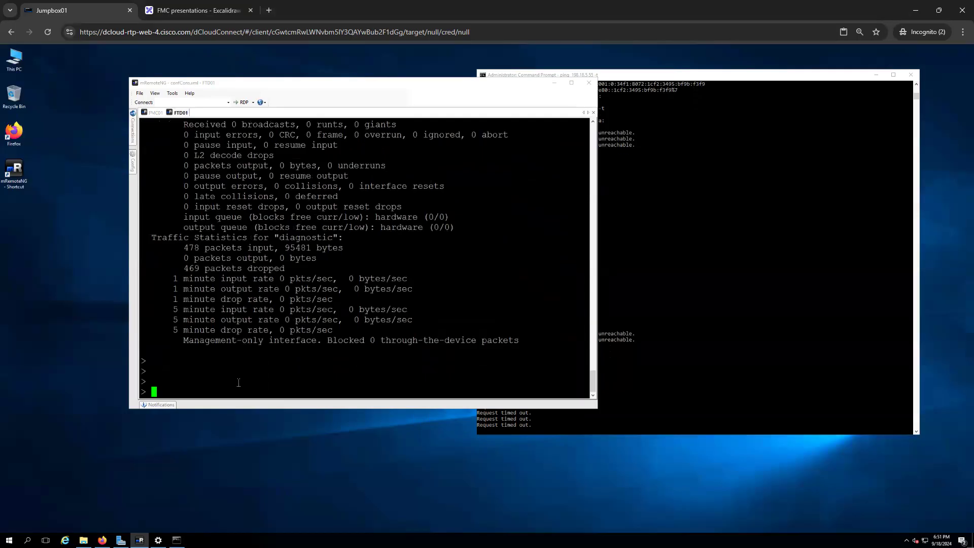
Attach to FTD01's diagnostic CLI with "system support diagnostic-cli" and highlight the attach message
text(sy)
key(BackSpace)
text(sy)
key(BackSpace)
key(BackSpace)
text(ystem )
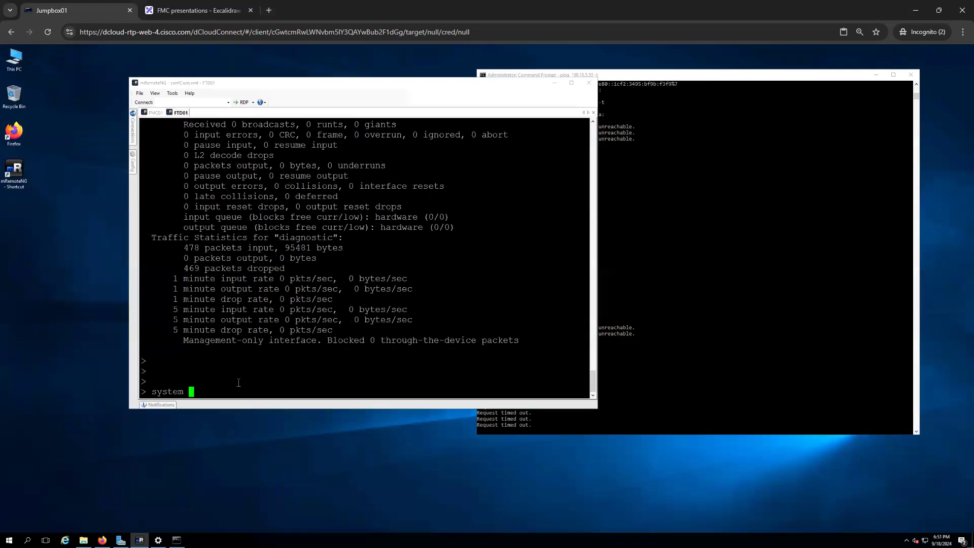
text(support diagnostic-cli)
key(Return)
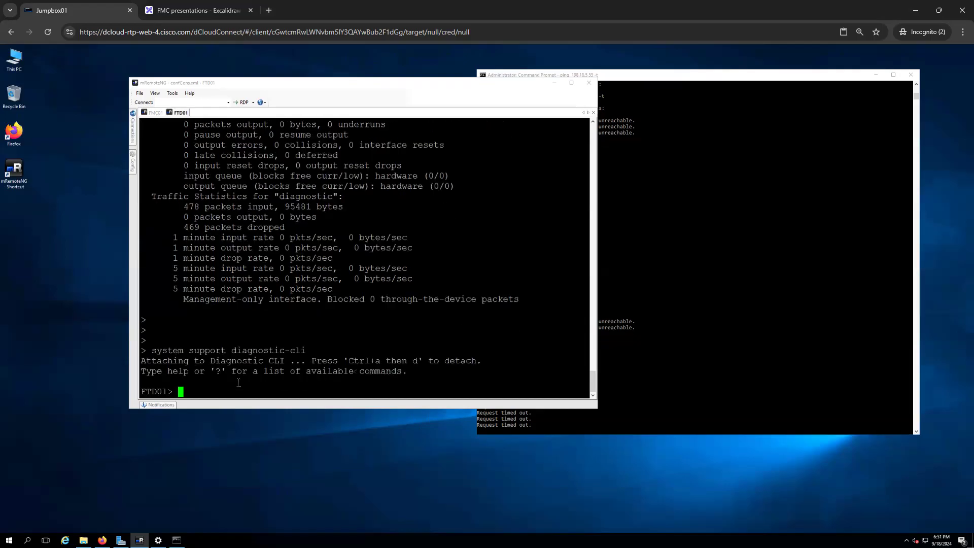
drag(212, 361, 276, 386)
click(276, 387)
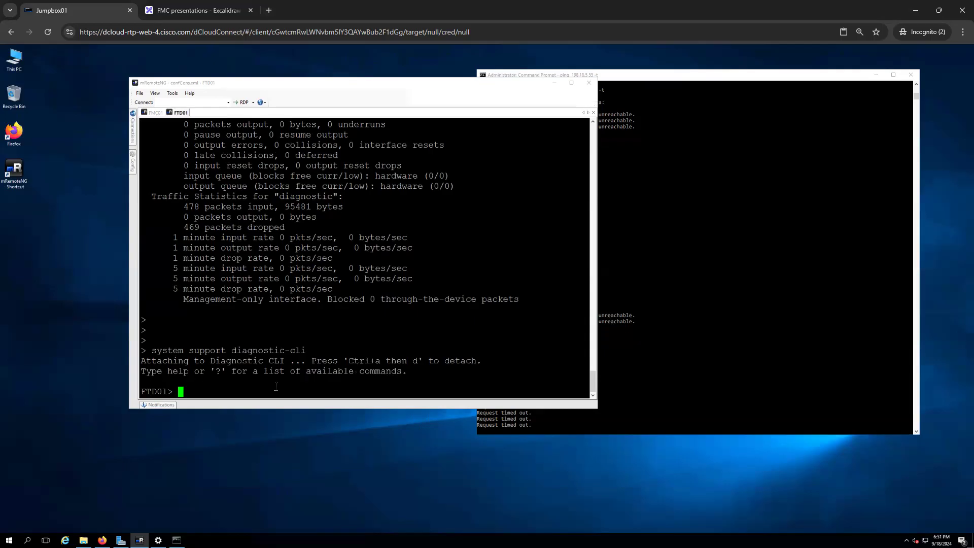
Look up which show commands the diagnostic CLI offers with "show ?"
text(show int)
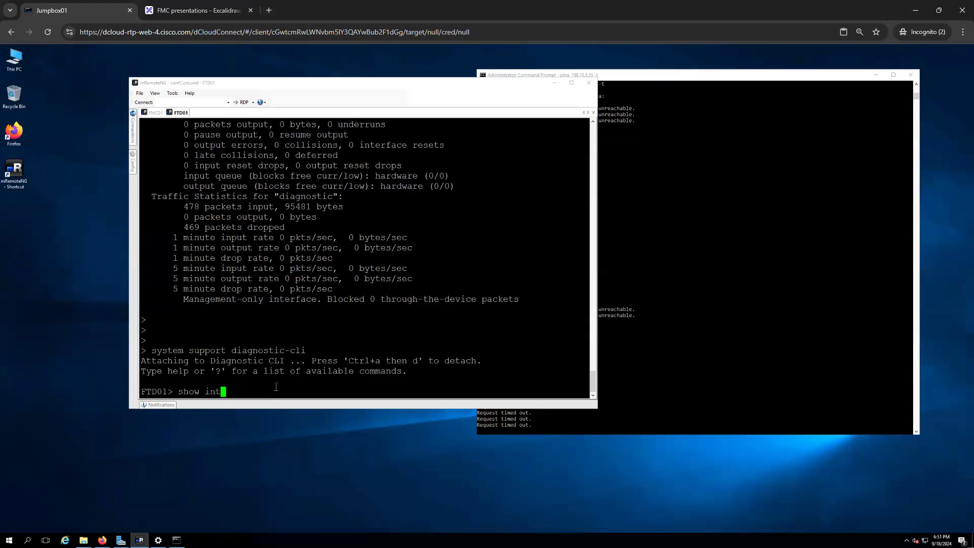
key(Tab)
key(BackSpace)
key(BackSpace)
key(BackSpace)
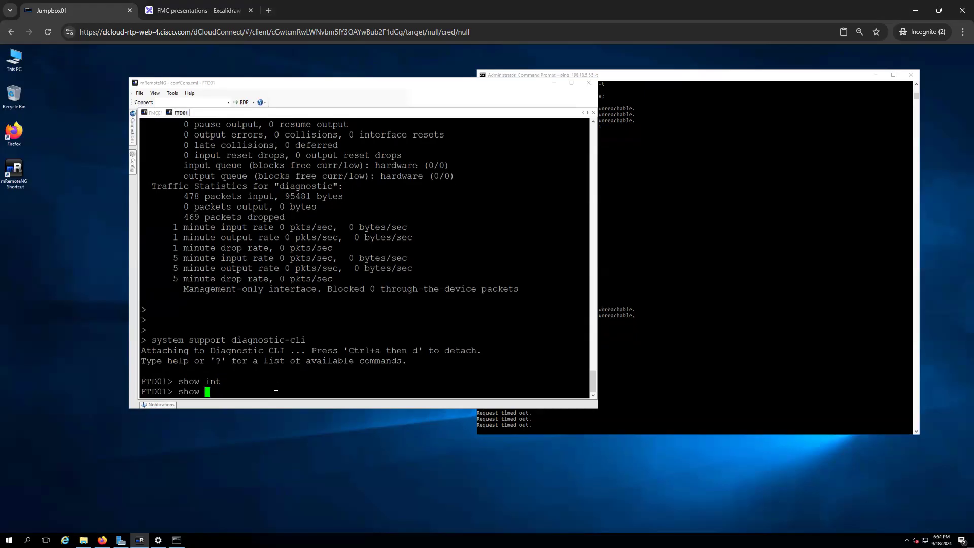
drag(152, 348, 269, 343)
click(270, 372)
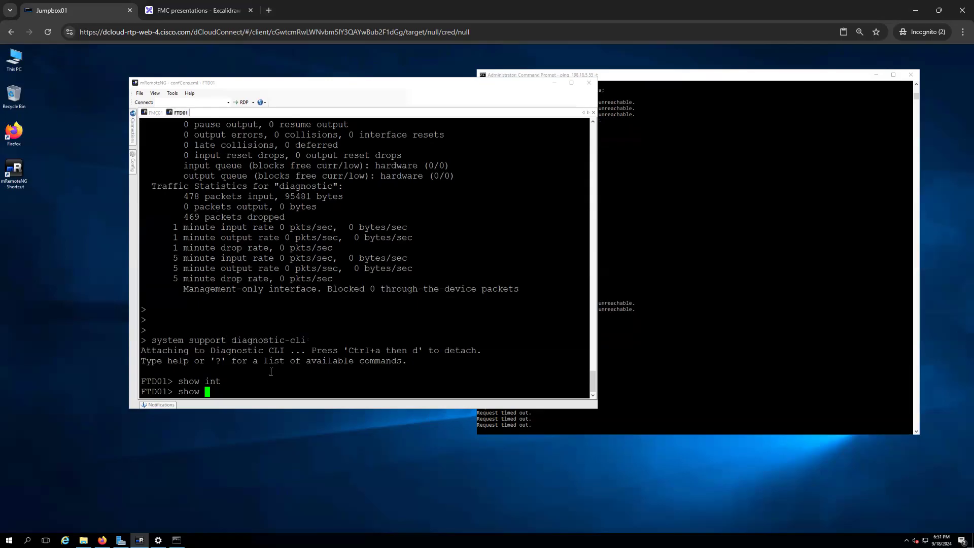
text(?)
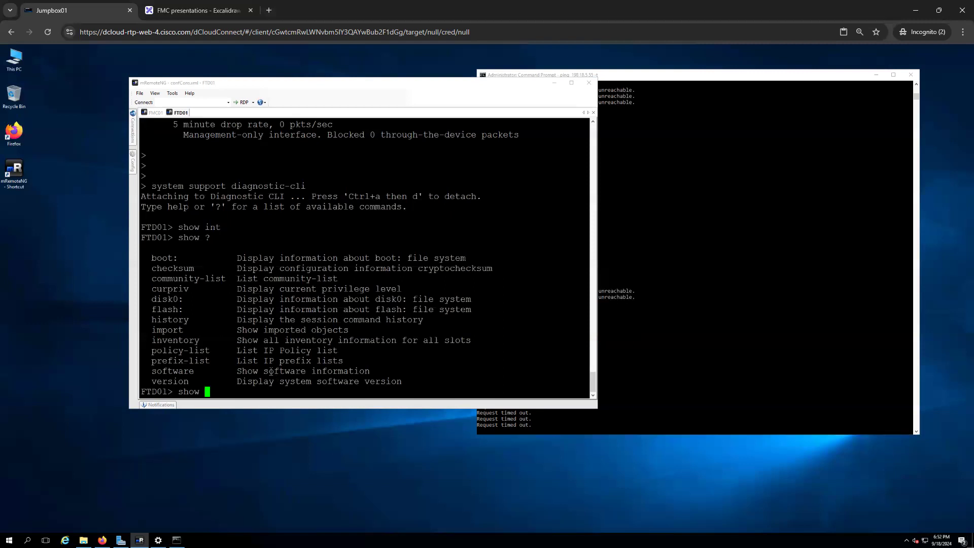
Check the options of "show policy-list" in the diagnostic CLI and run the command
text(po)
key(Tab)
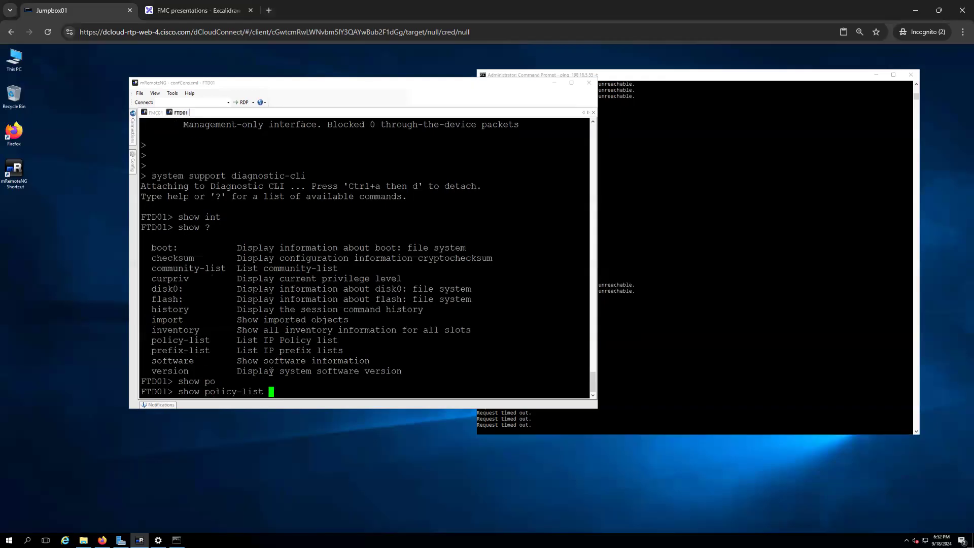
text(?)
key(Return)
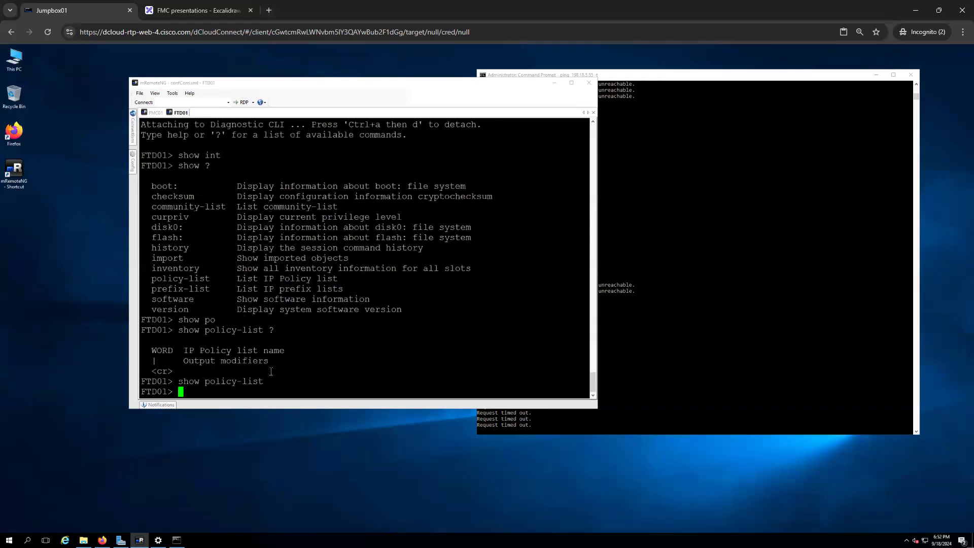
Display FTD01's version information with "show version" and highlight the Active Tier Model value
text(show ver)
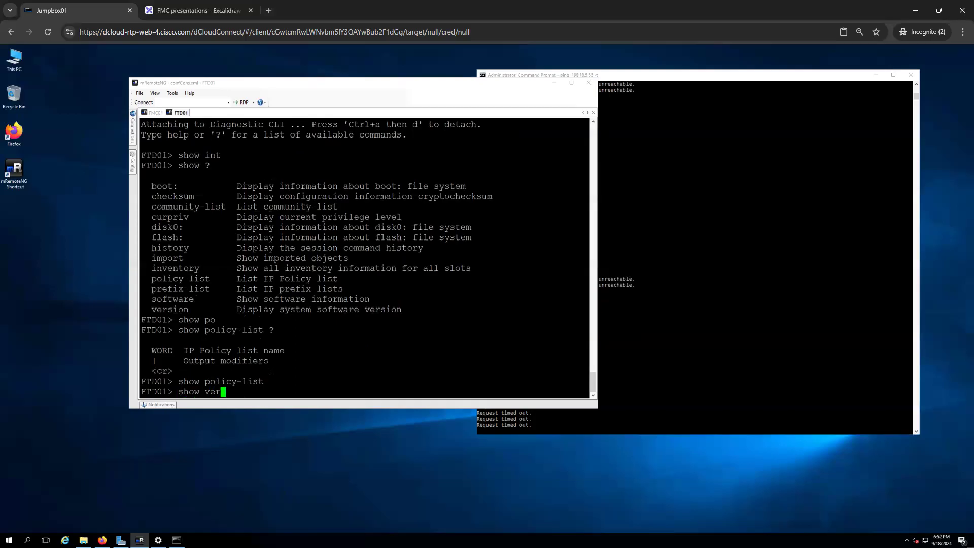
key(Tab)
key(Return)
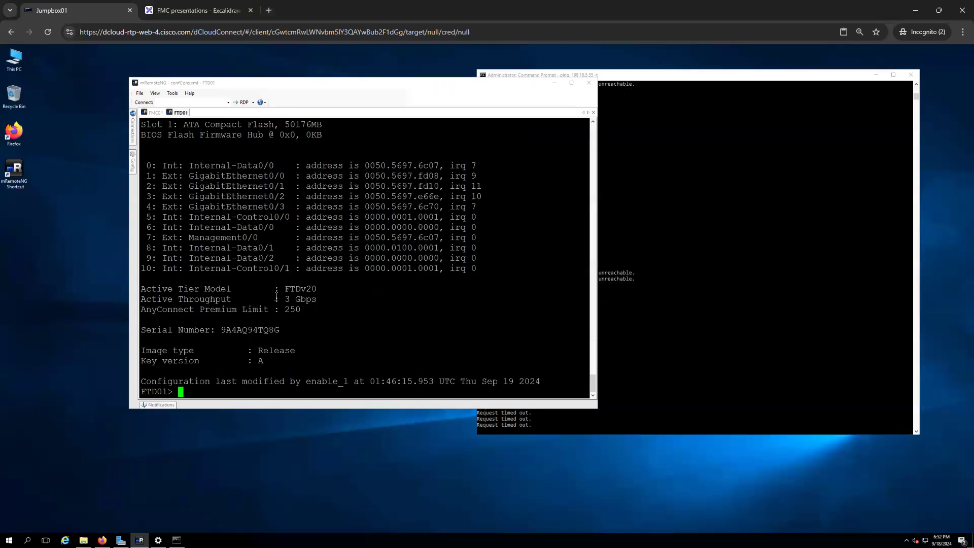
drag(279, 290, 315, 290)
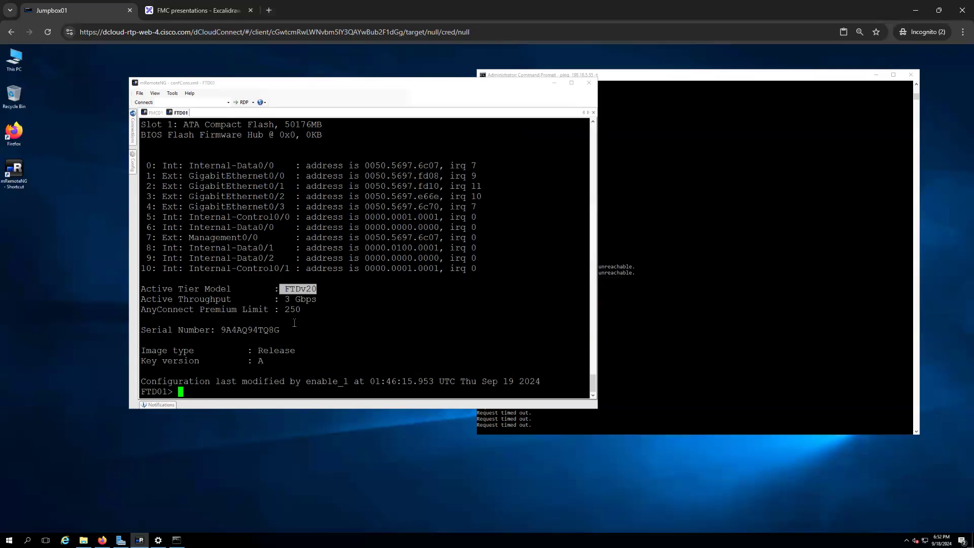
Exit the diagnostic CLI back to the FTD01 CLI and enter the Linux user shell with "expert"
text(exit)
key(Return)
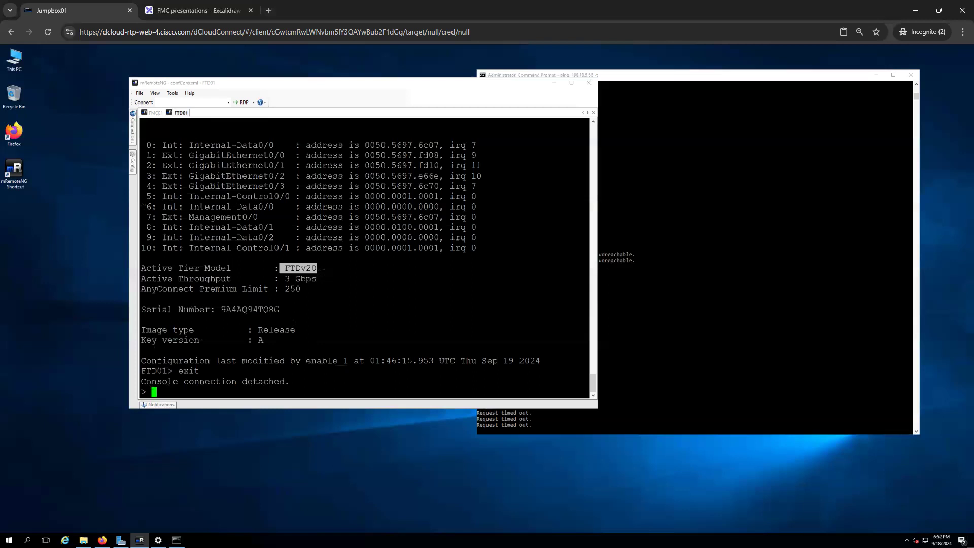
text(expert)
key(Return)
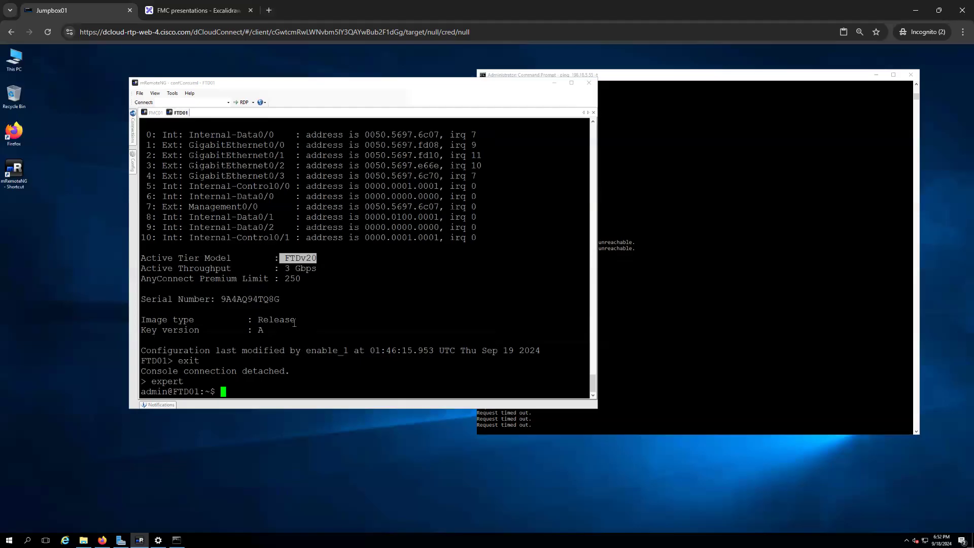
Try to open the ASA shell from the Linux user shell with "sudo lina_cli", entering the account password when asked
text(sudo lina_cli)
key(Return)
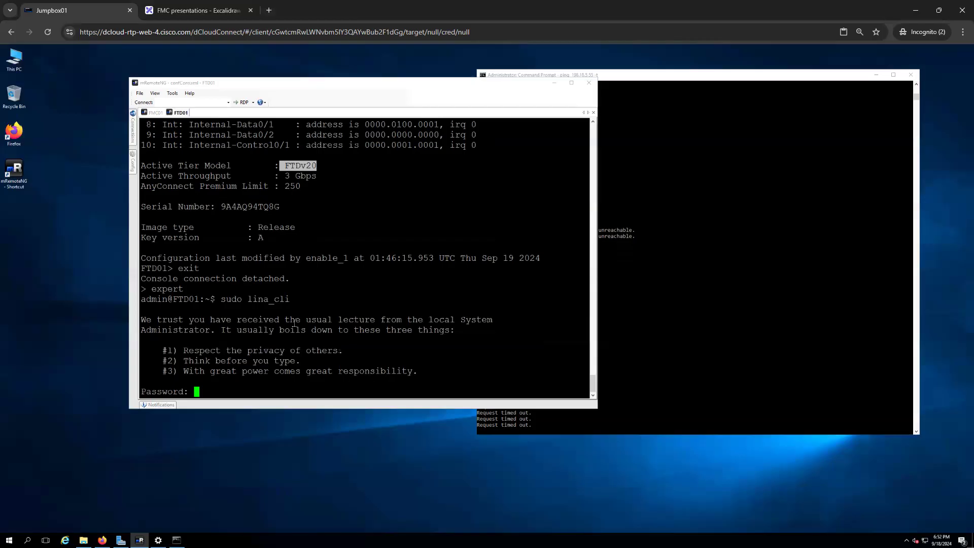
key(Return)
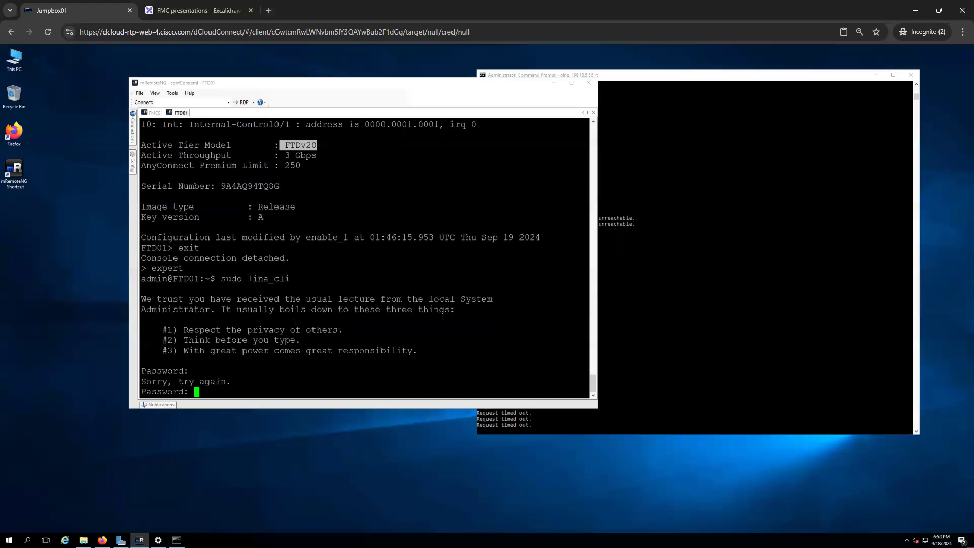
key(Return)
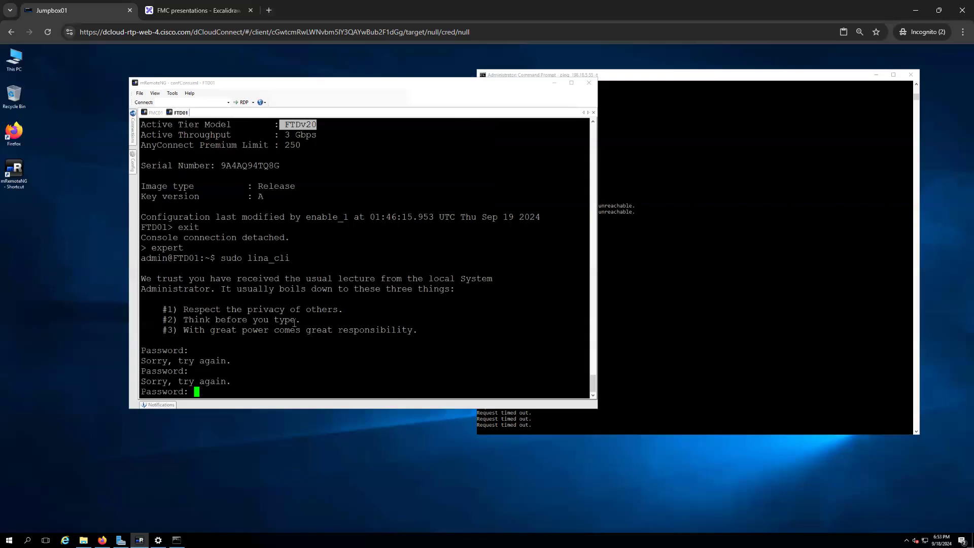
key(Return)
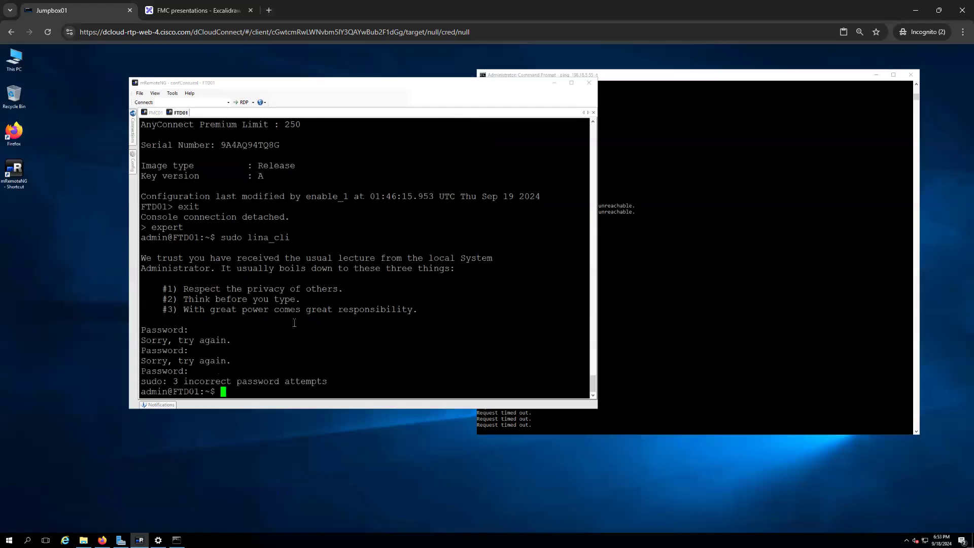
Exit the expert shell and attach to the diagnostic CLI again with "system support diagnostic-cli"
text(exit)
key(Return)
text(expert)
key(BackSpace)
key(BackSpace)
key(BackSpace)
key(BackSpace)
key(BackSpace)
key(BackSpace)
text(system support diagnostic-cli)
key(Return)
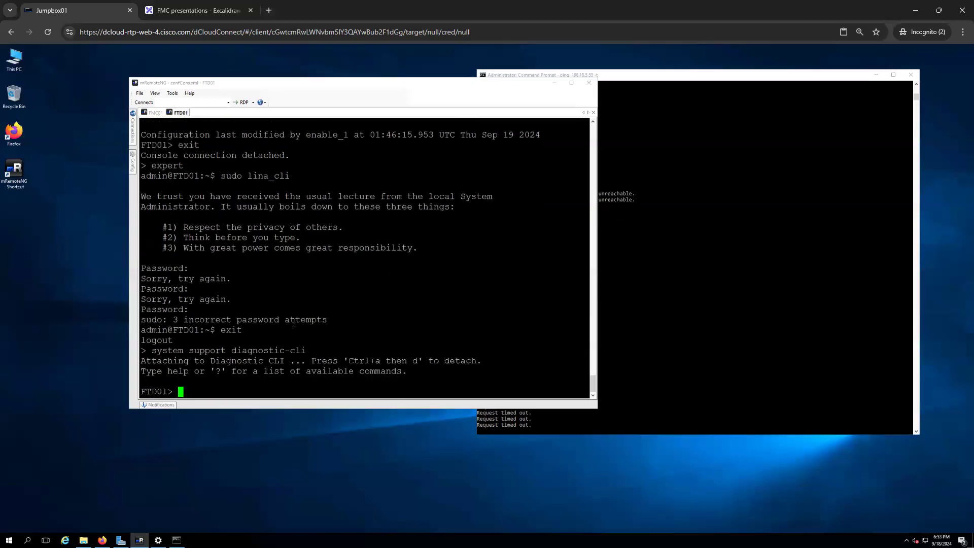
Leave the diagnostic CLI with "exit" and return to the Linux user shell with "expert"
key(Return)
key(Return)
key(Return)
text(exit)
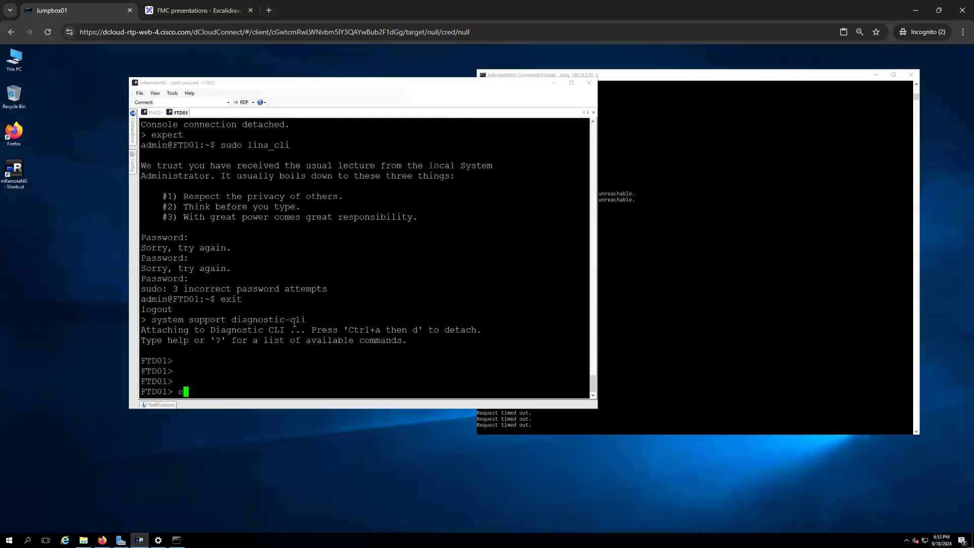
key(Return)
text(exi)
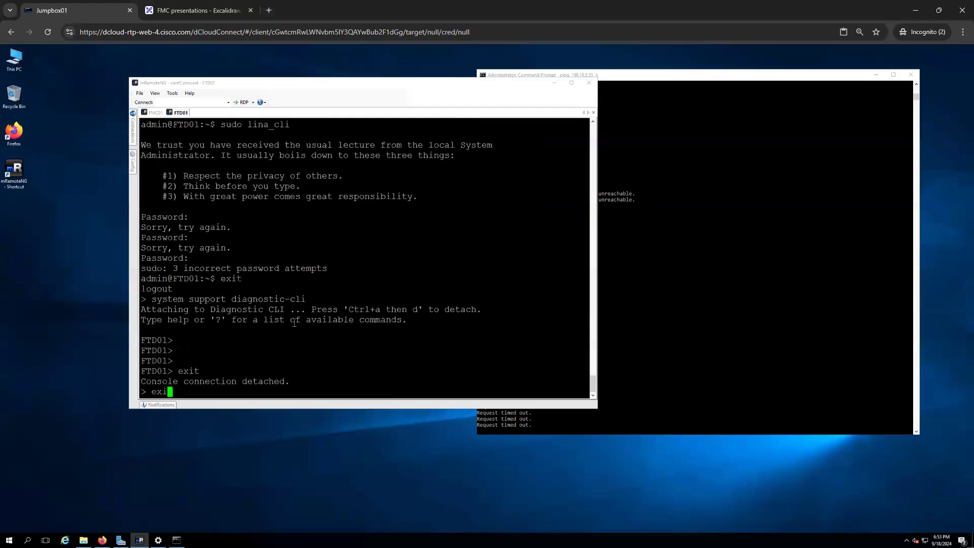
key(BackSpace)
key(Tab)
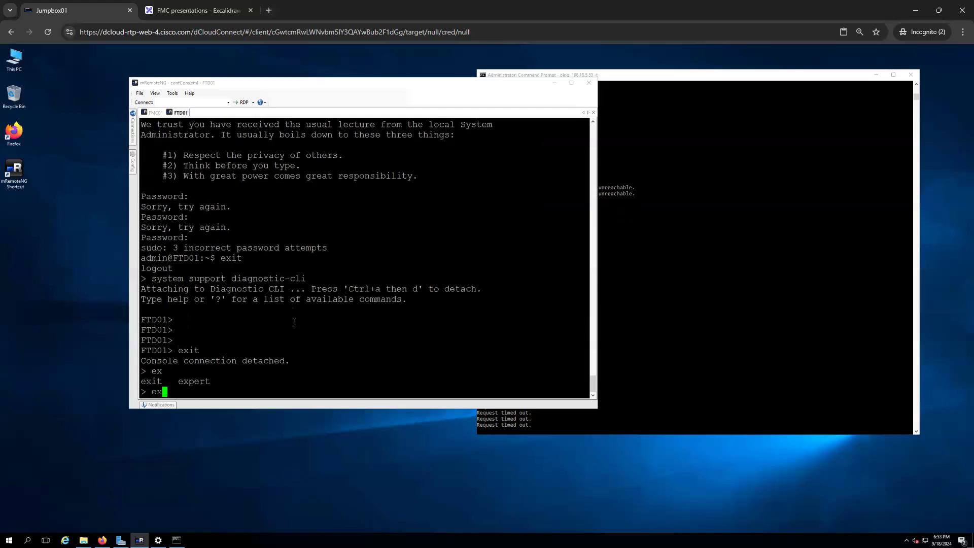
text(pert)
key(Return)
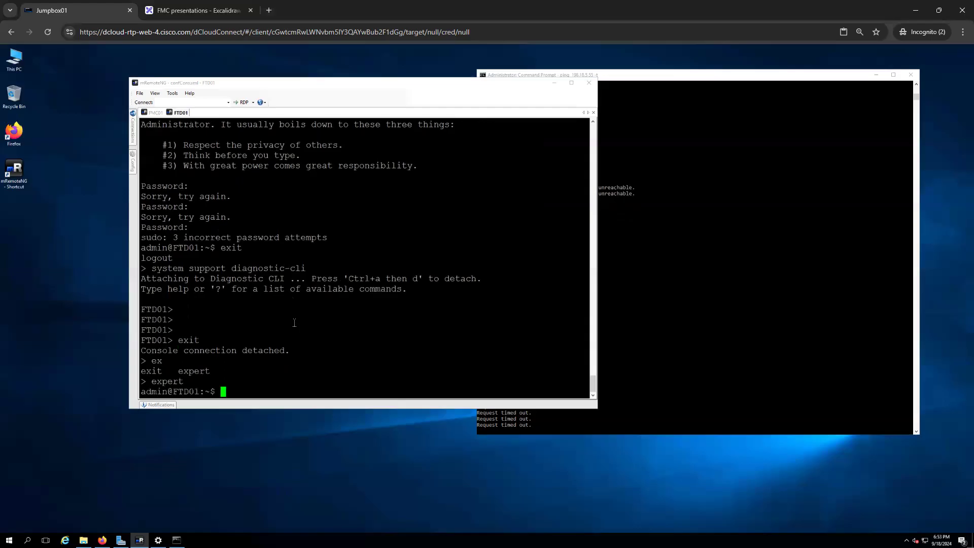
Try to open the Linux root shell with "sudo su -", entering the account password when asked
text(sudo su -)
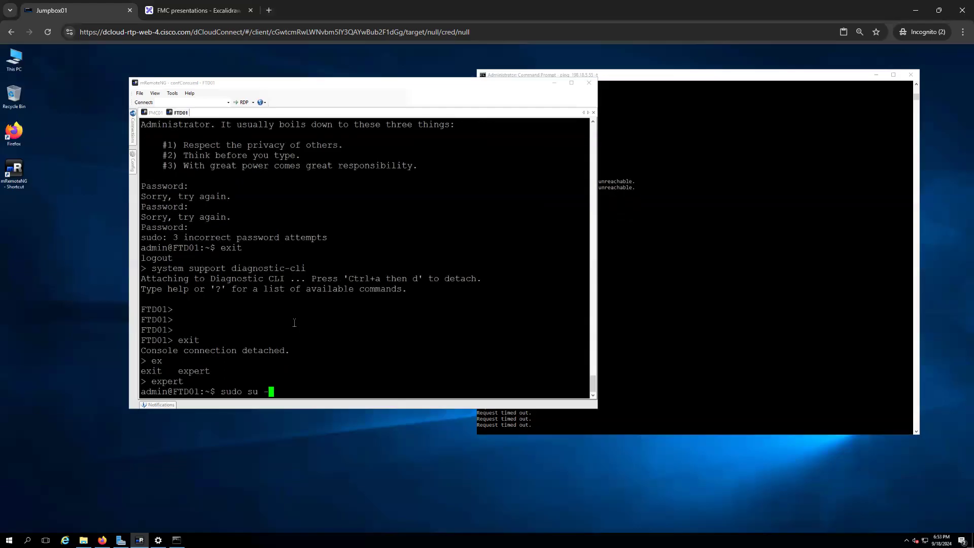
key(Return)
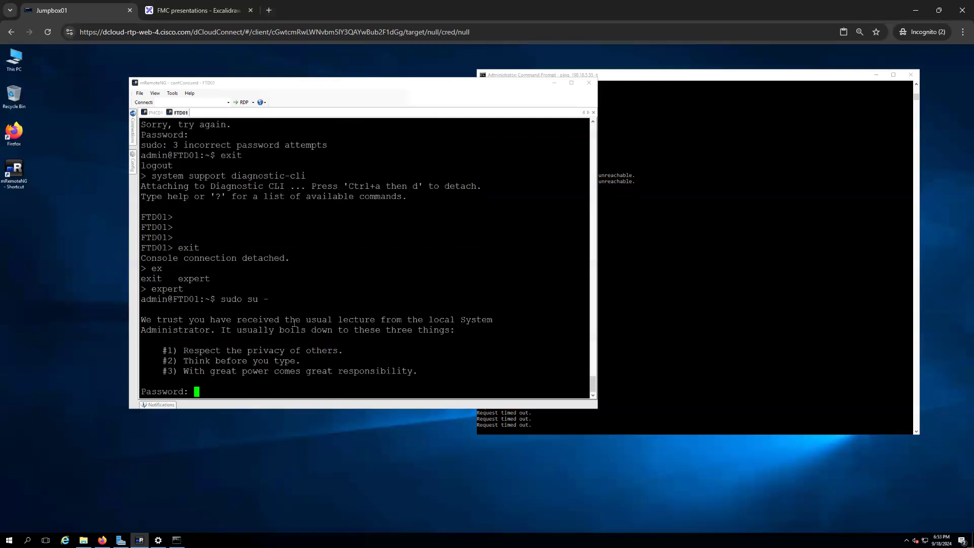
key(Return)
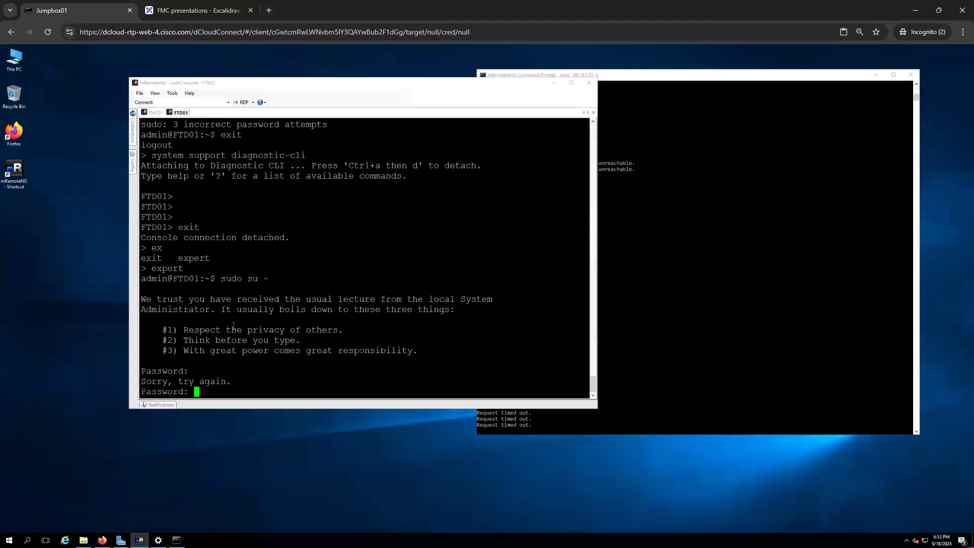
key(Return)
key(Return)
key(Return)
key(Return)
key(Return)
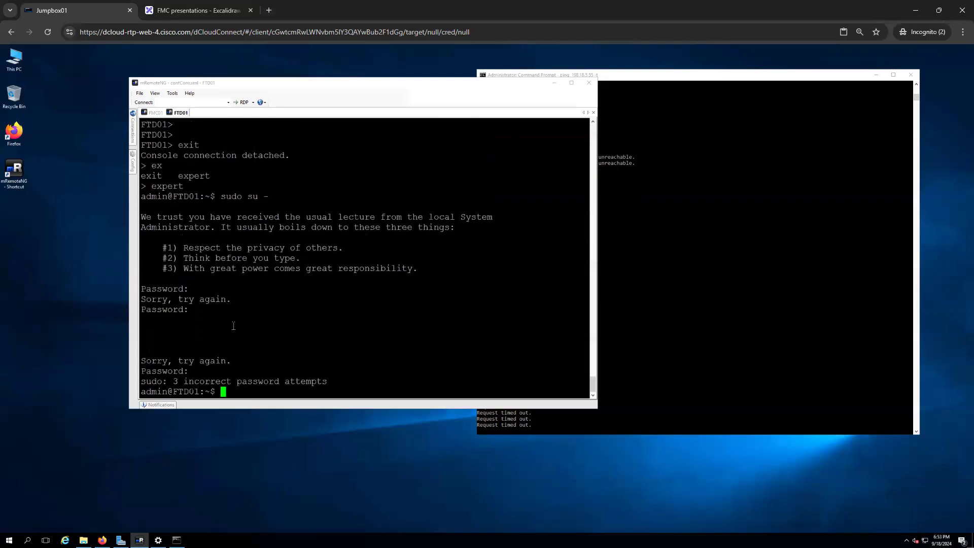
key(Return)
key(Return)
key(Return)
key(Return)
key(Return)
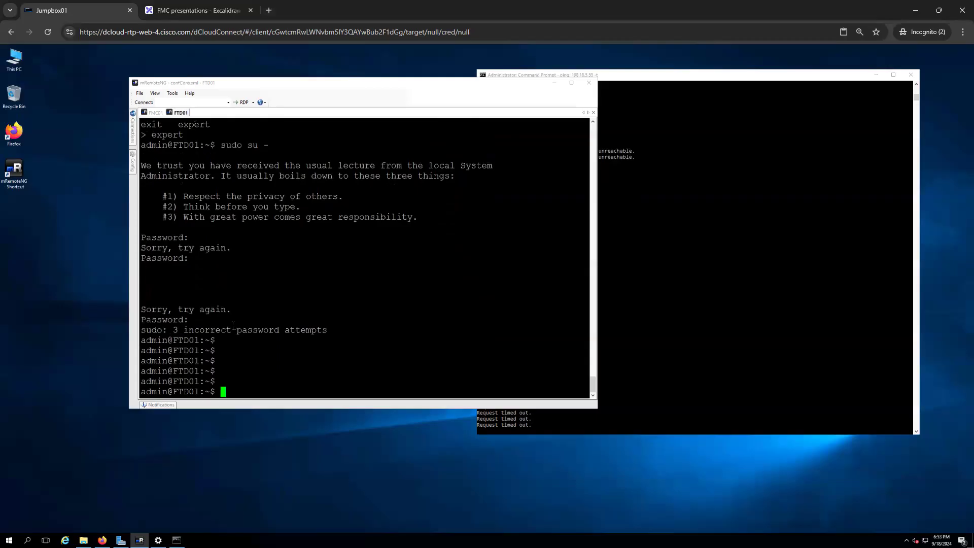
key(Return)
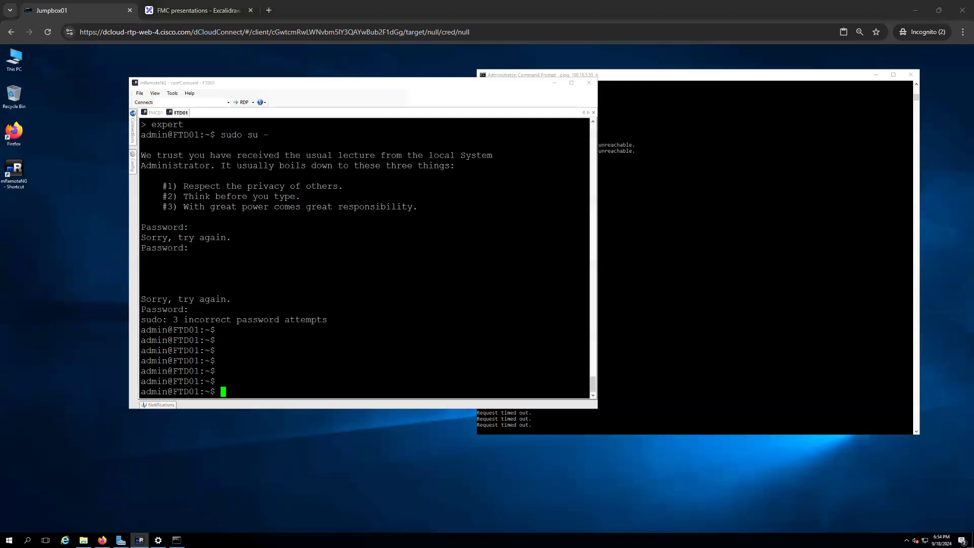
Switch to the slide show displaying the FTD Shell Navigation diagram
key(alt+Tab)
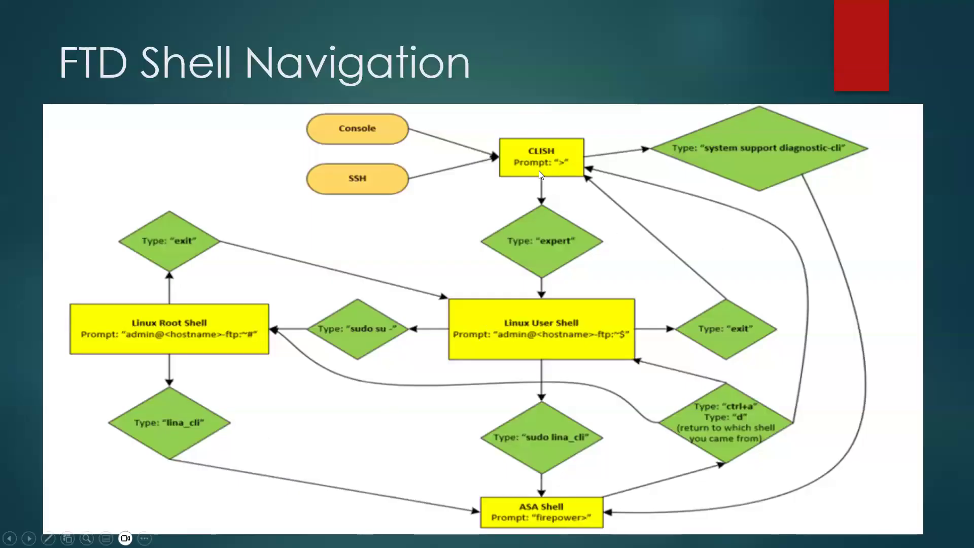
click(508, 388)
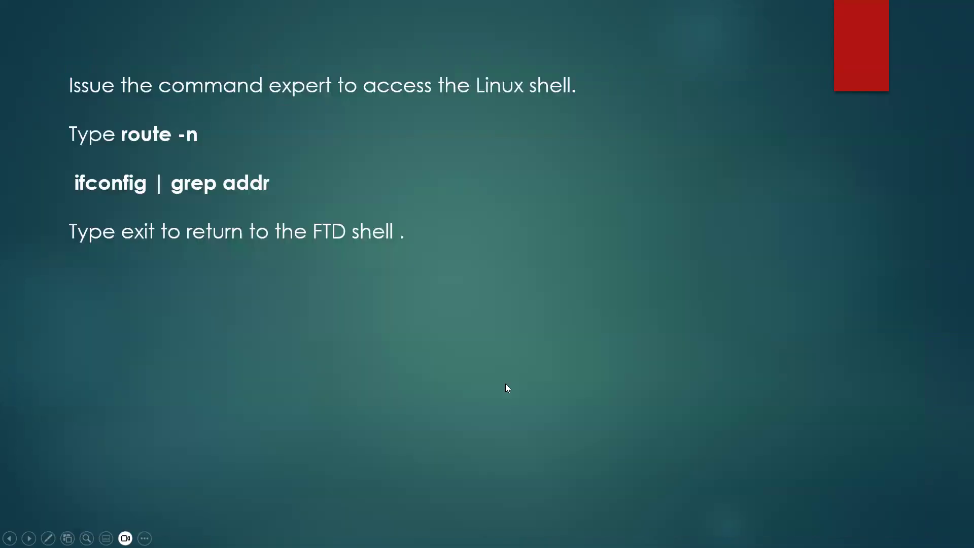
click(507, 388)
key(Right)
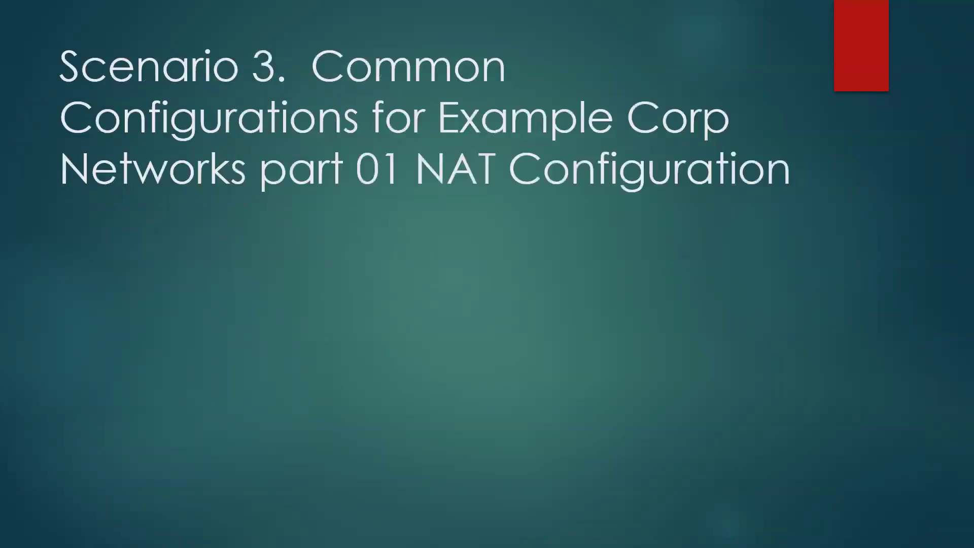
key(Right)
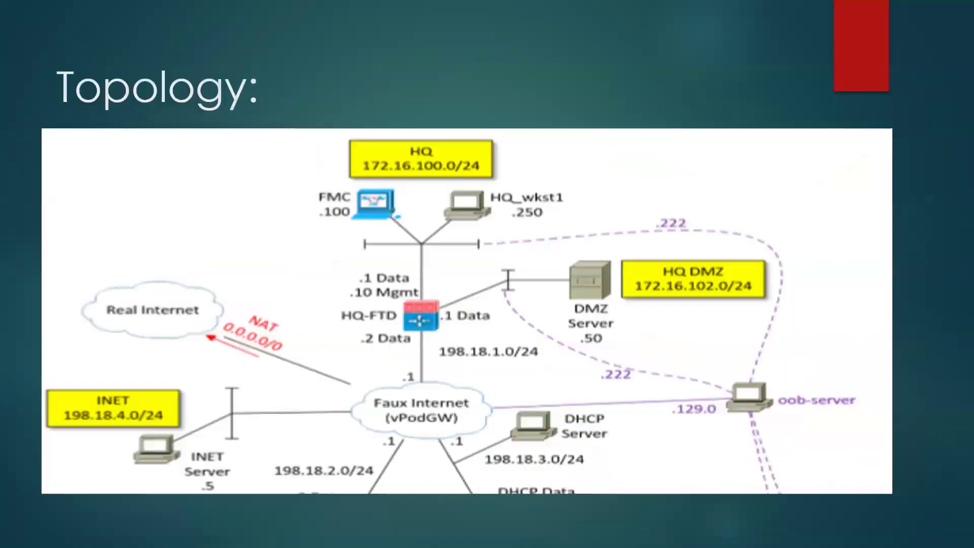
key(Right)
key(Right)
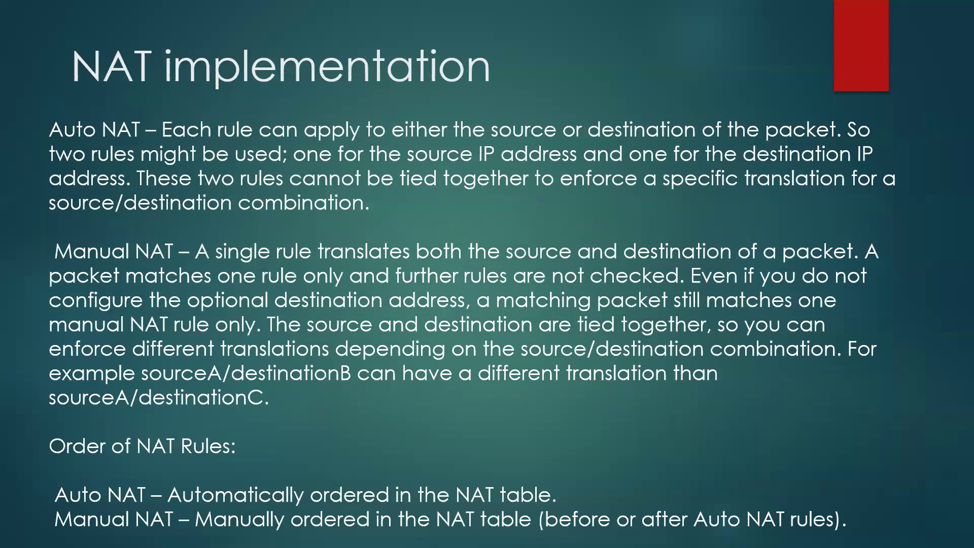
key(Right)
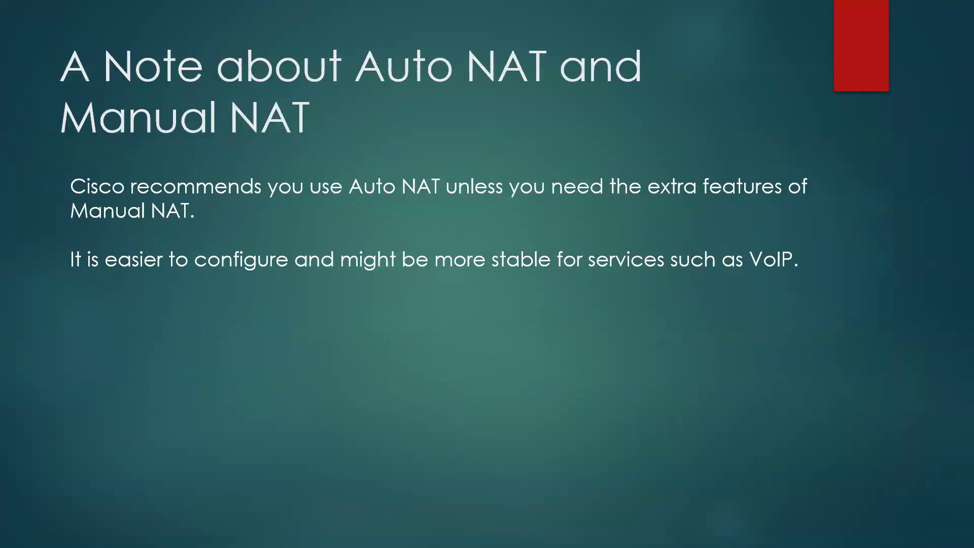
key(Right)
key(Right)
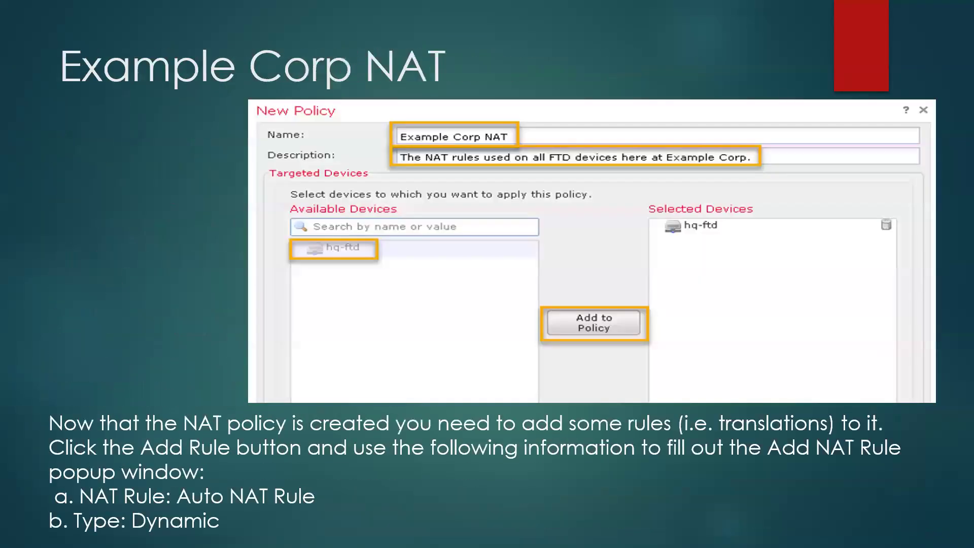
key(Right)
key(Right)
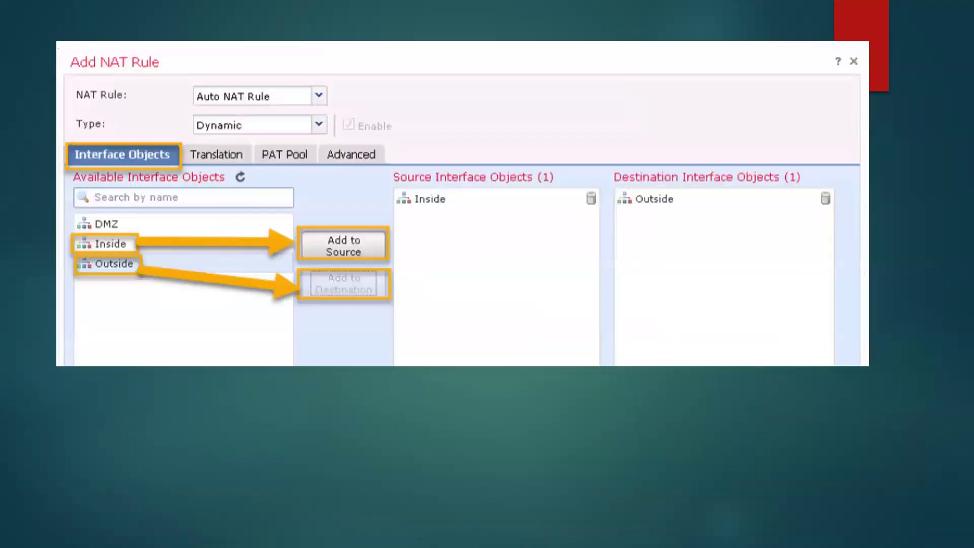
key(Right)
key(Right)
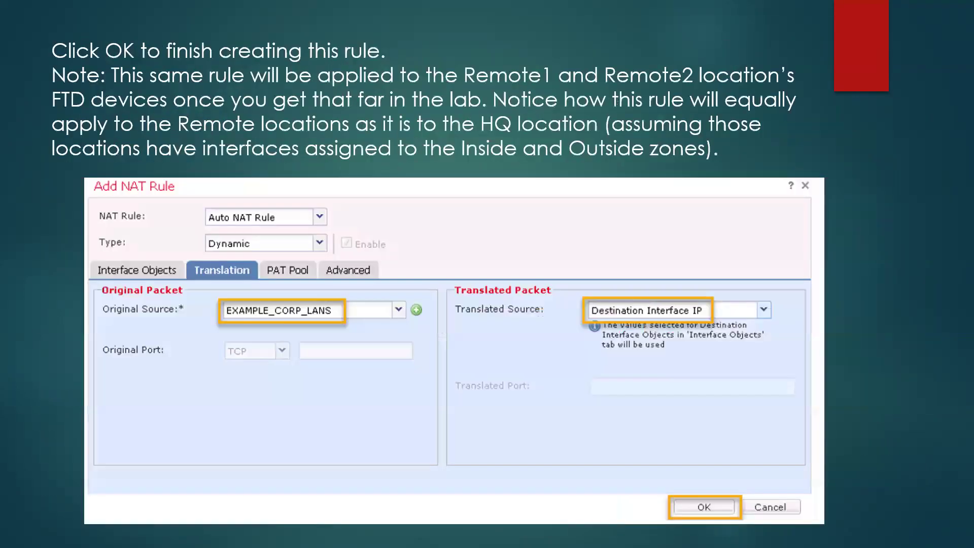